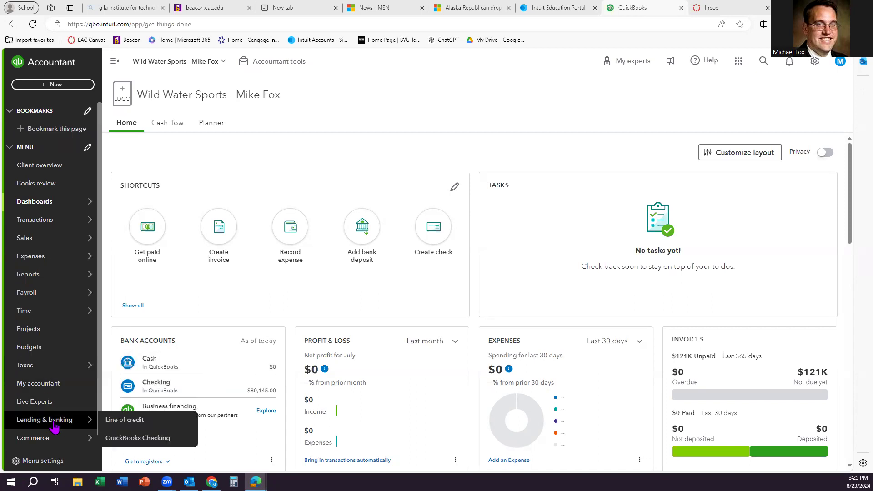
Step: Go to Reports to show the Custom reports list with Trial Balance
click(115, 274)
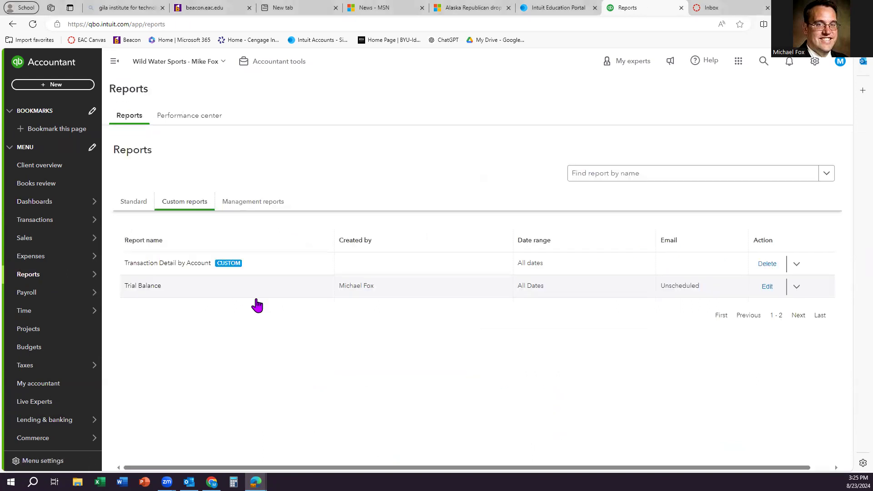
Step: Run the saved Trial Balance report, showing debit and credit totals of $498,715.00
click(156, 287)
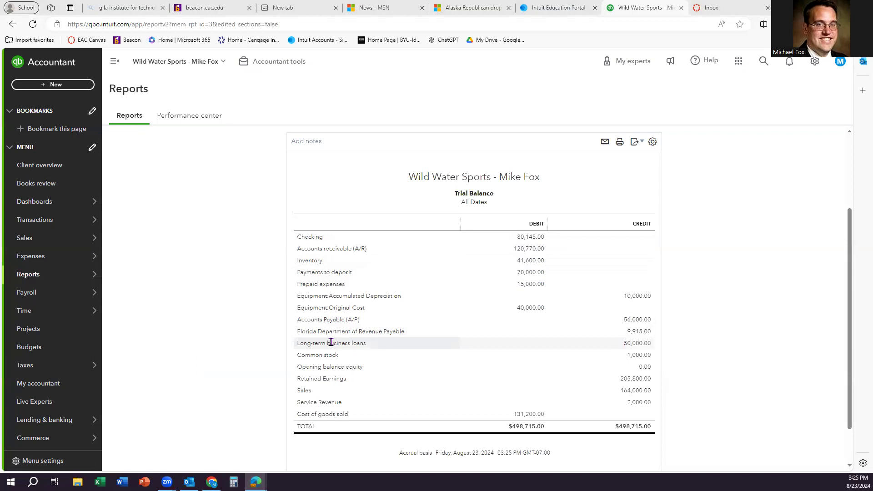
mouse_move(32, 260)
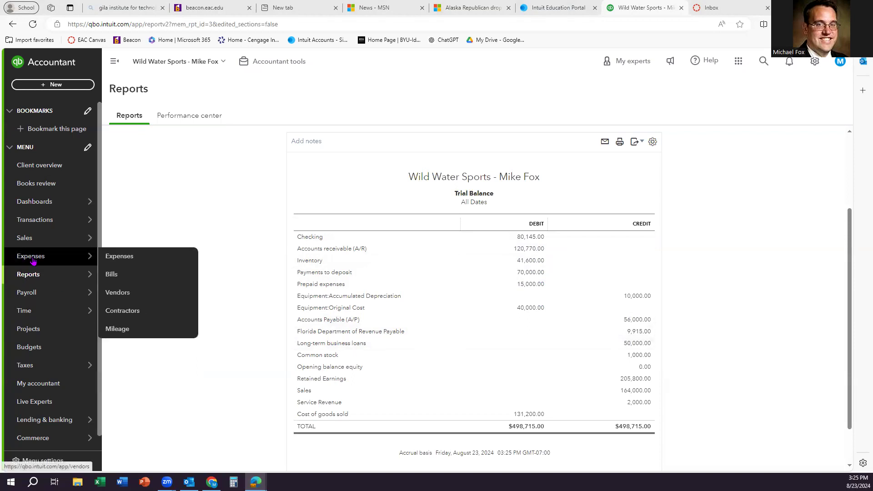
Step: Start a new vendor from the Vendors list with company name Tige
click(132, 298)
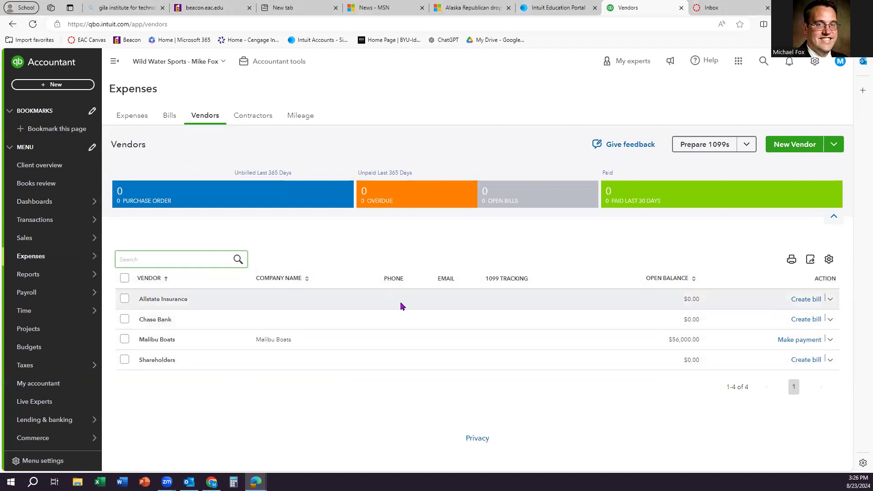
click(780, 146)
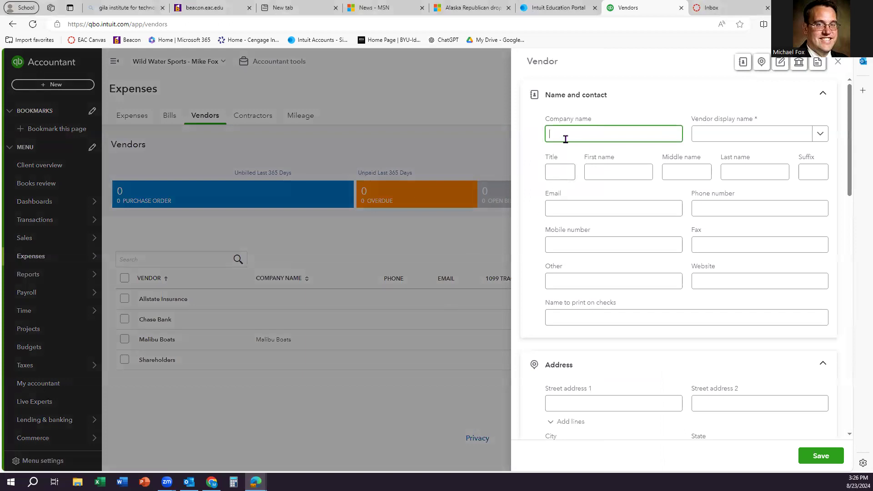
text(Tife)
key(BackSpace)
text(ge)
key(BackSpace)
key(BackSpace)
key(BackSpace)
key(BackSpace)
text(ige)
Step: Enter Tige's address: 1801 TX Hwy 36, Abilene, TX 79602
scroll(591, 219, down, 2)
click(574, 313)
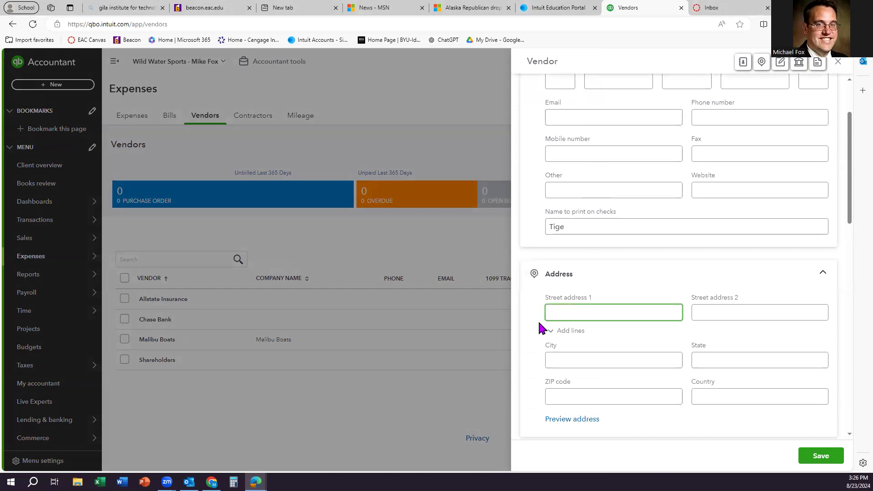
text(1801 )
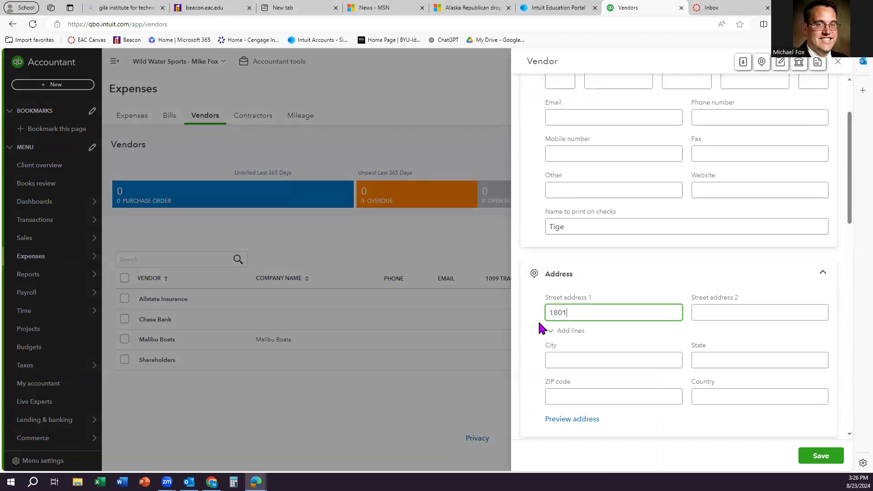
text(TX Hwy 36)
key(Tab)
key(Tab)
key(Tab)
text(Ab)
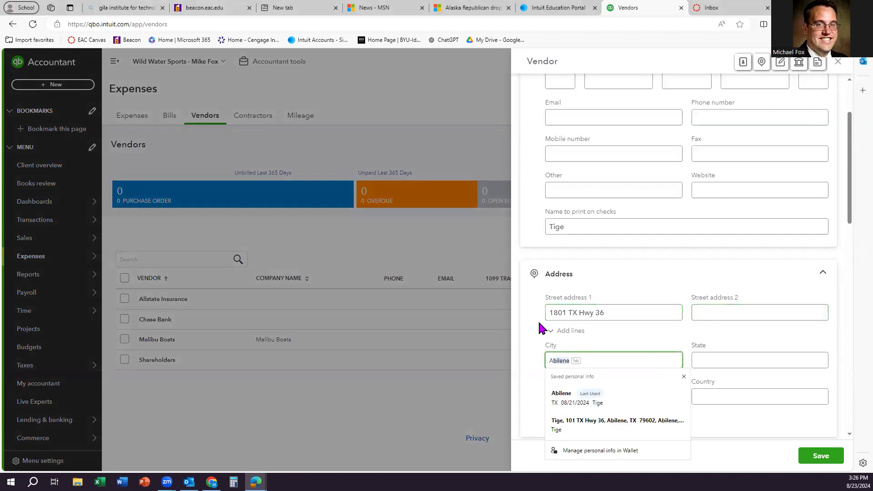
key(Tab)
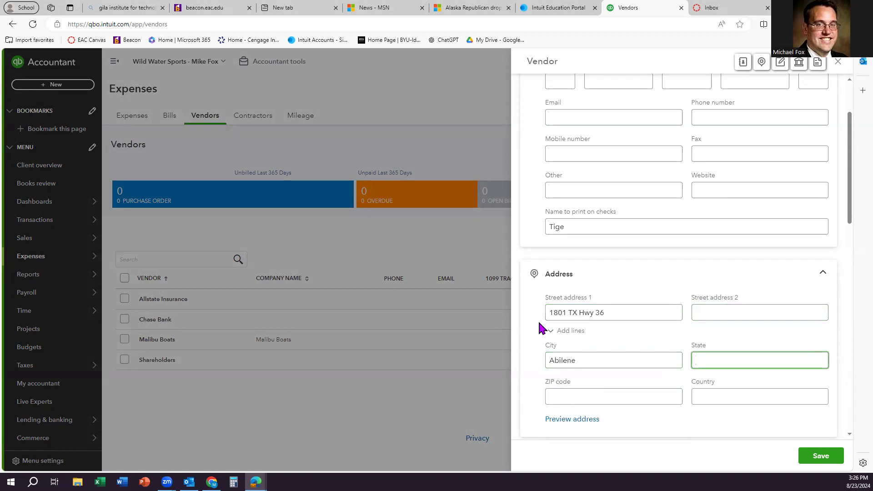
text(TX)
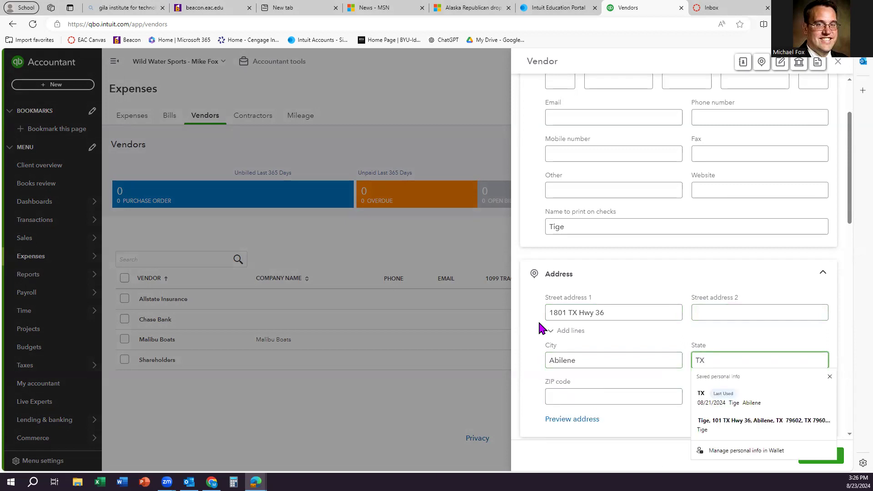
key(Tab)
text(7)
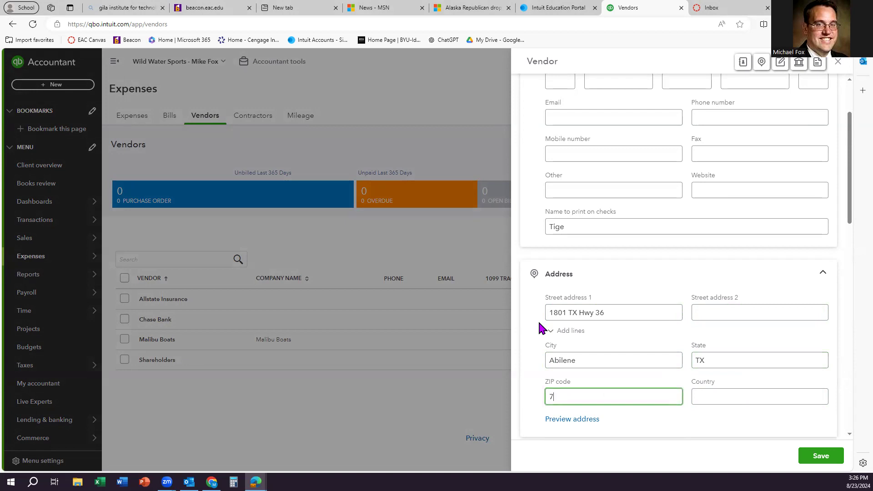
text(9602)
Step: Set the vendor's payment terms to Net 30 and save Tige
scroll(662, 274, down, 8)
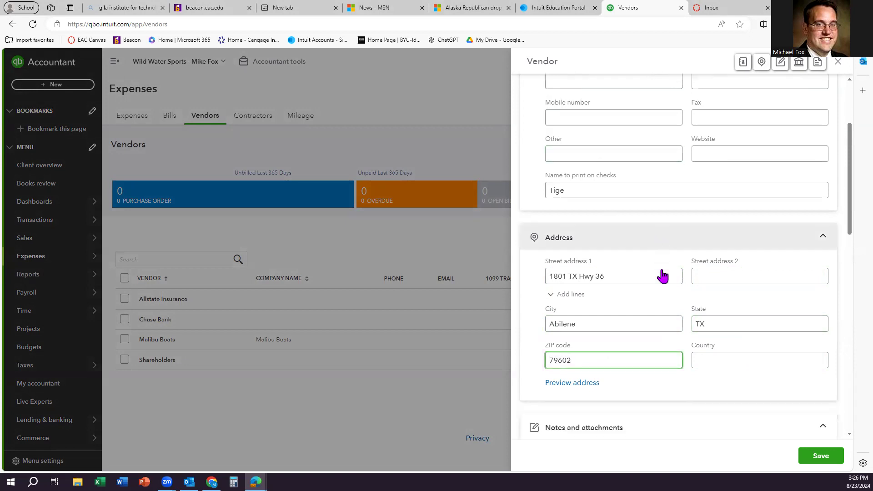
scroll(657, 280, down, 3)
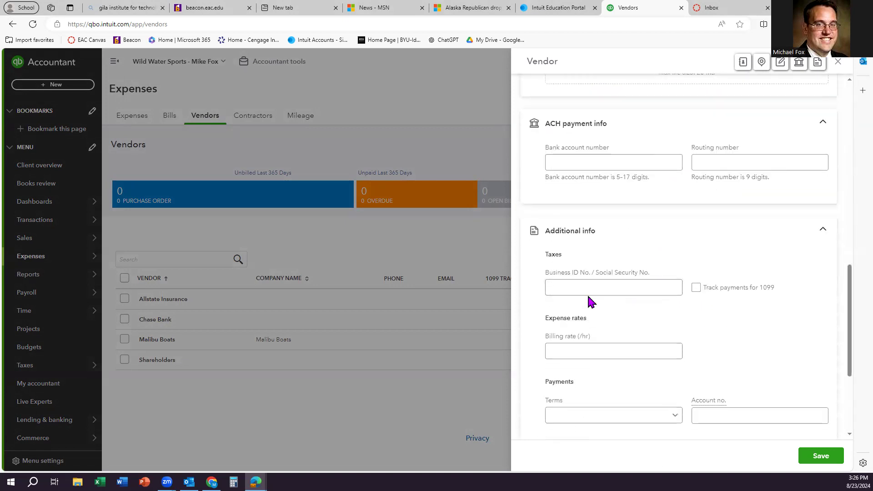
scroll(588, 295, down, 3)
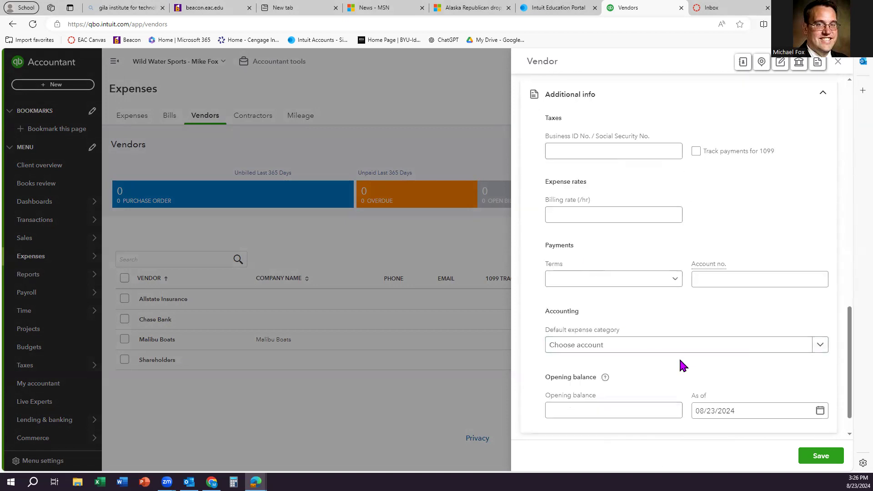
scroll(636, 359, down, 1)
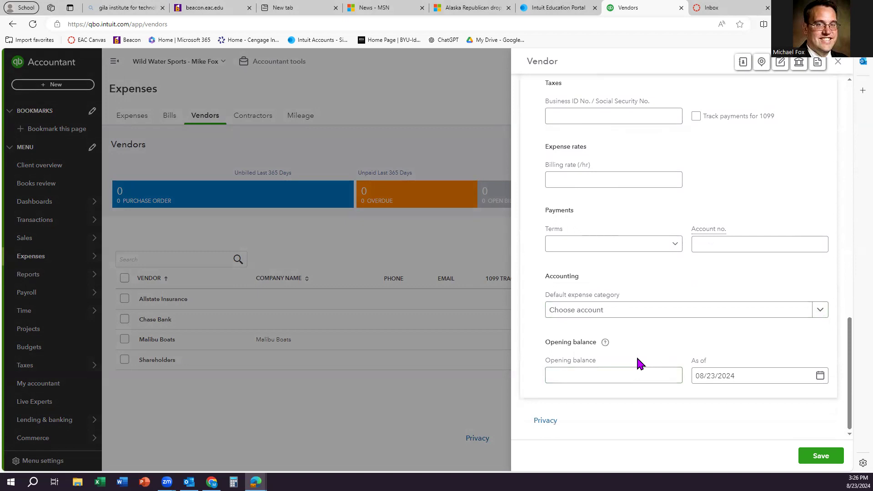
scroll(636, 359, up, 2)
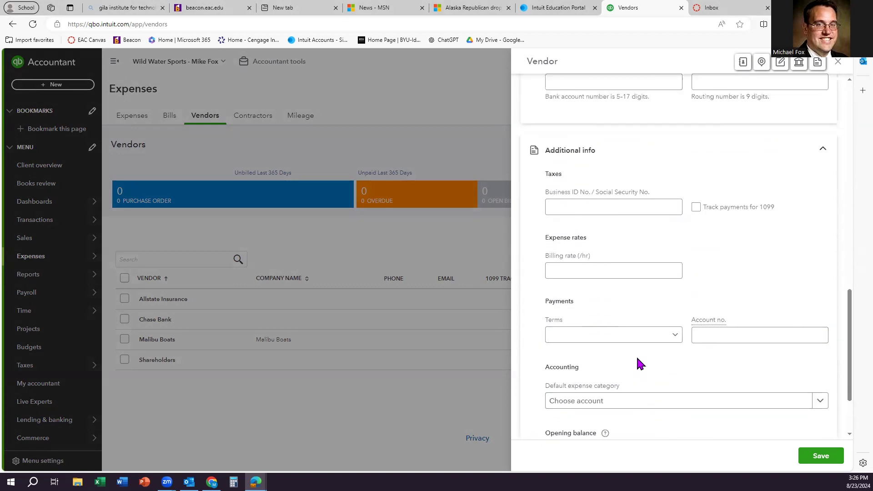
click(658, 337)
click(581, 394)
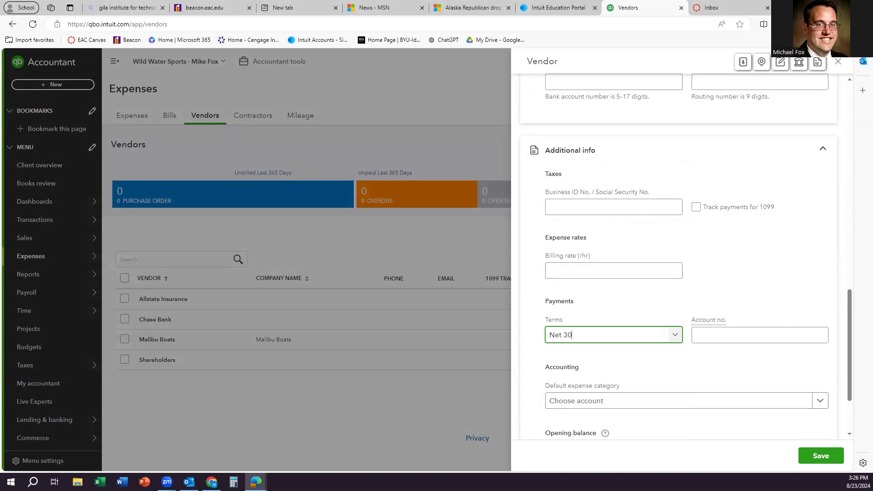
click(818, 456)
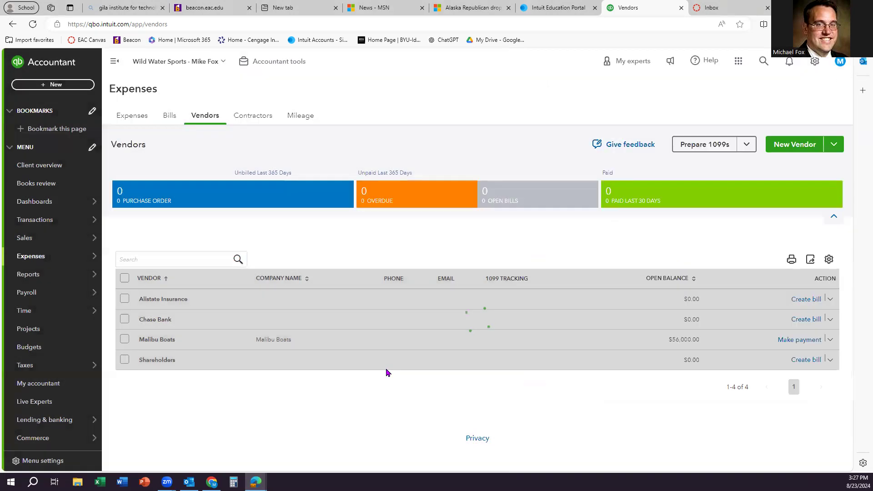
Step: Open the Tige vendor's detail page with its $0.00 balances
click(388, 378)
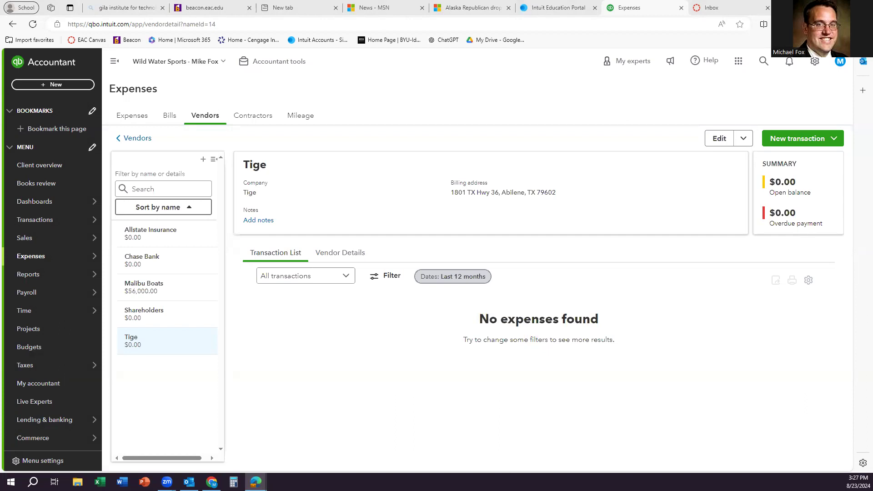
click(52, 85)
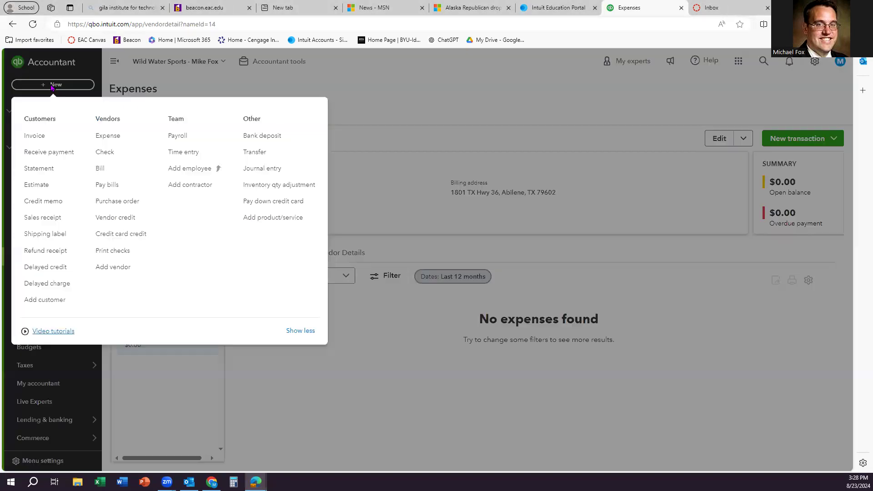
Step: Create a purchase order for vendor Tige dated 01/14/2027
click(111, 203)
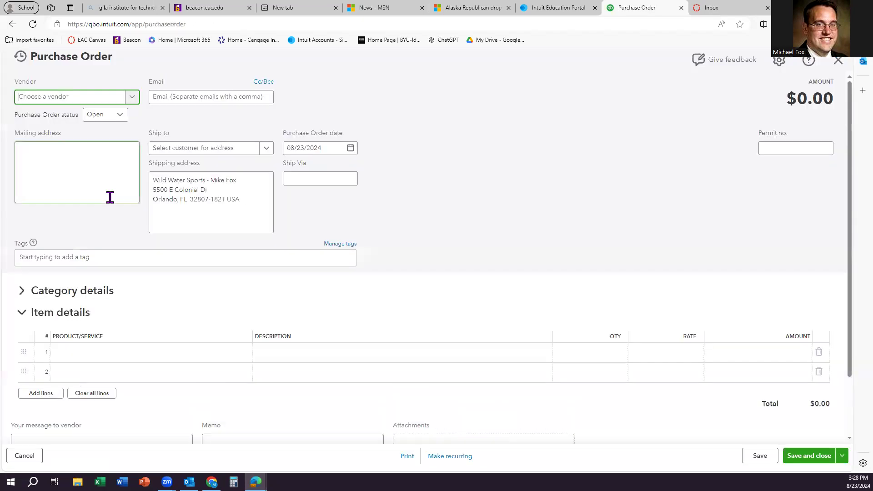
click(131, 100)
click(68, 204)
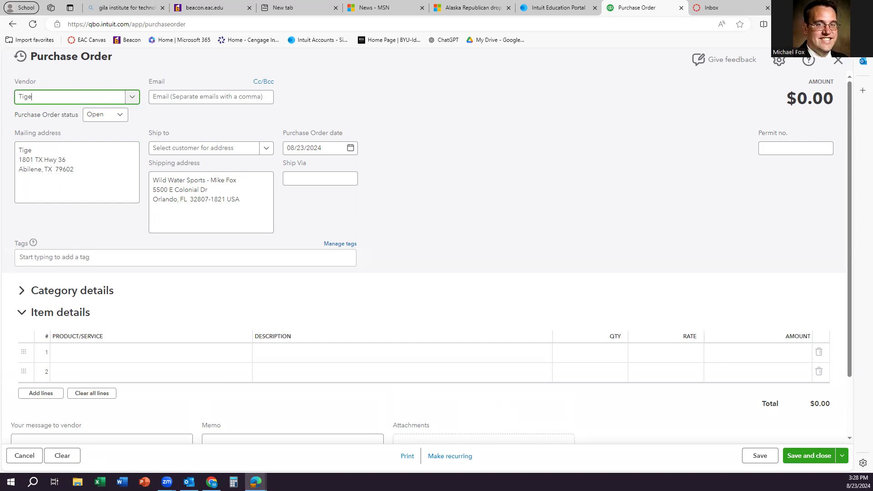
click(350, 150)
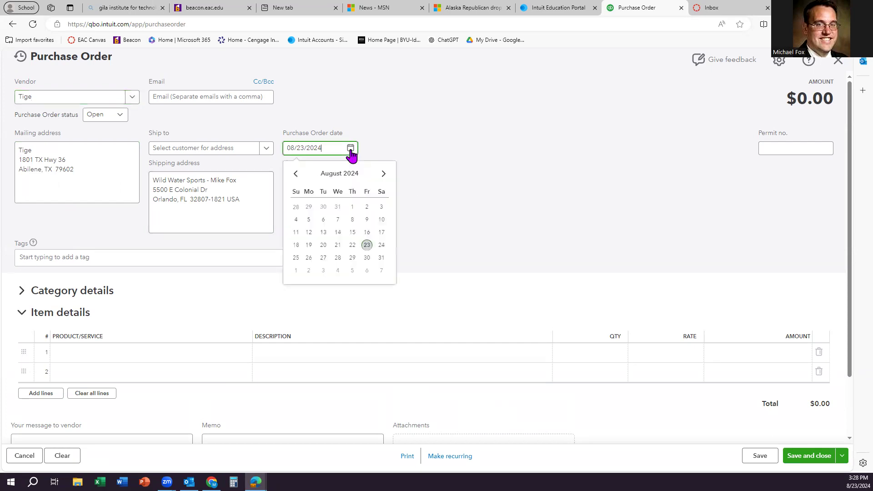
triple_click(326, 151)
text(01/14/2027)
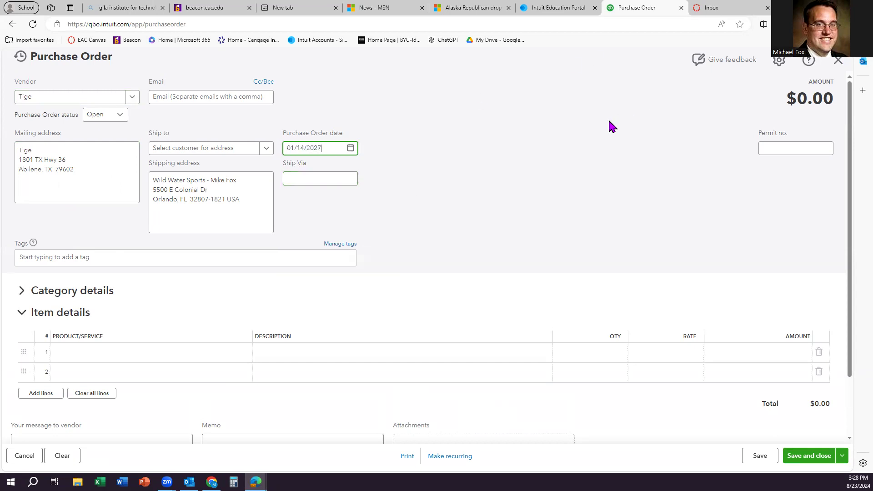
click(616, 150)
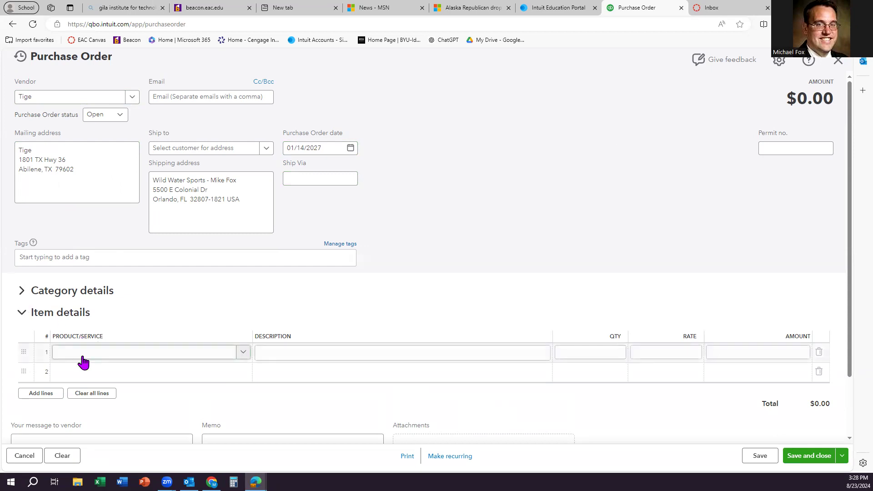
Step: Type Tige 25 zx as the product on the purchase order's first item line
scroll(64, 326, down, 2)
scroll(65, 326, up, 2)
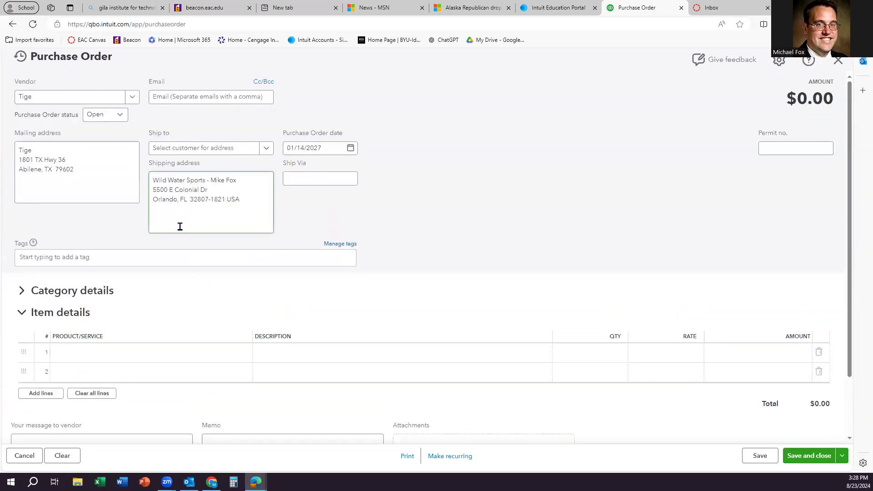
click(21, 295)
click(20, 295)
click(110, 356)
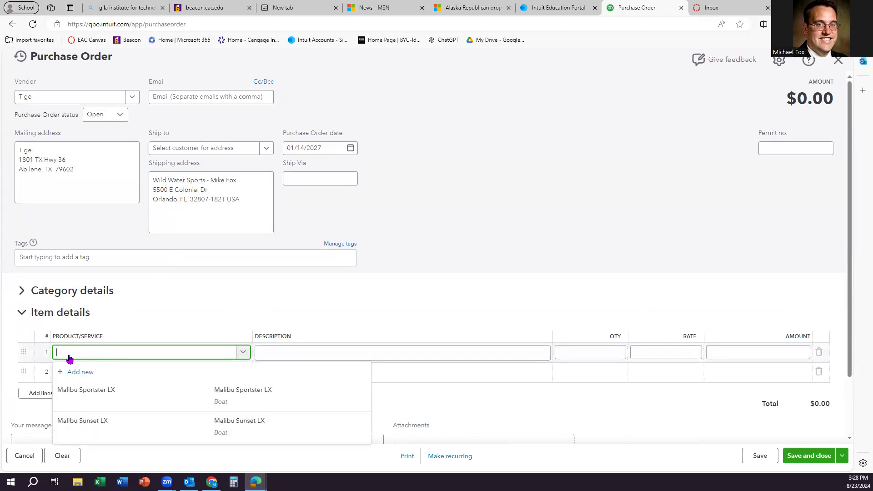
text(Tige)
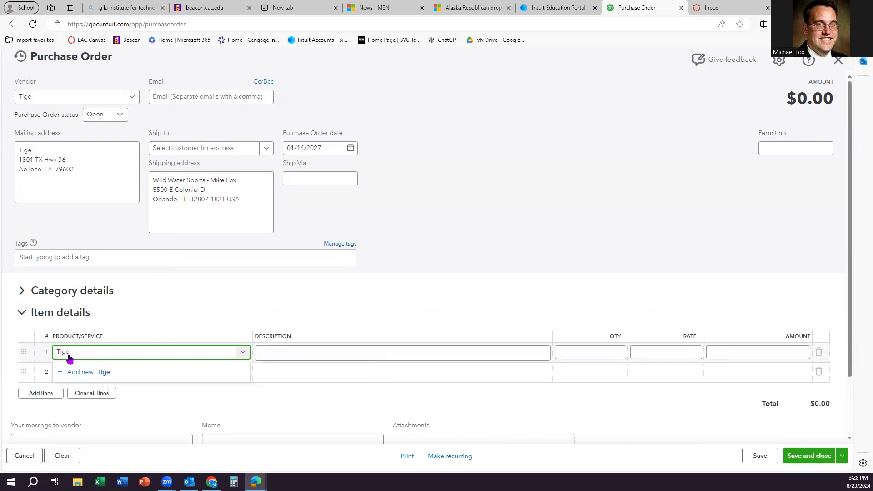
text( 25zx)
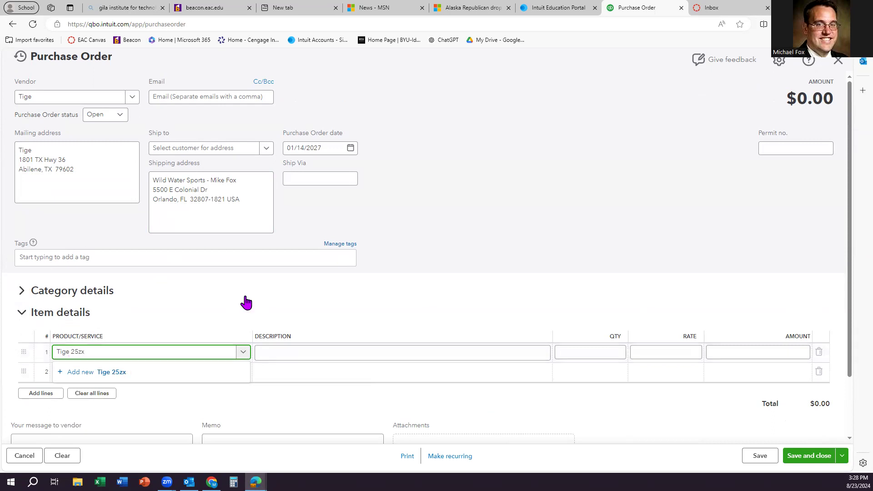
scroll(255, 296, down, 3)
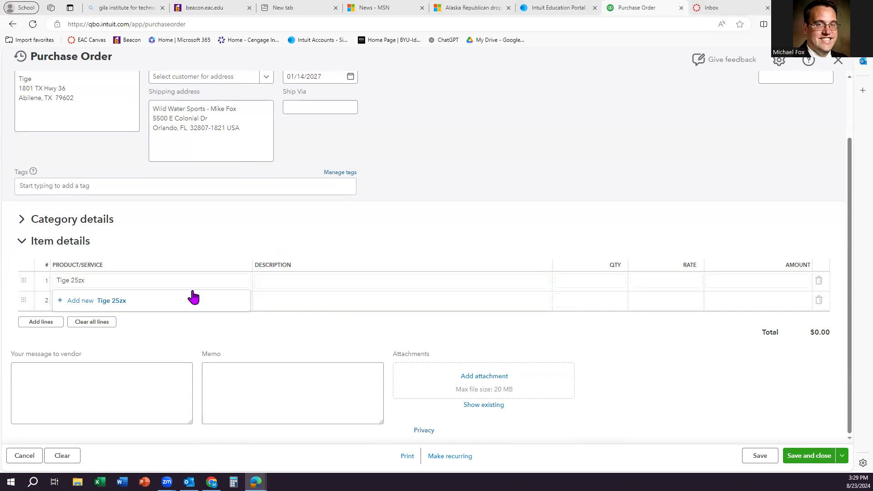
click(315, 282)
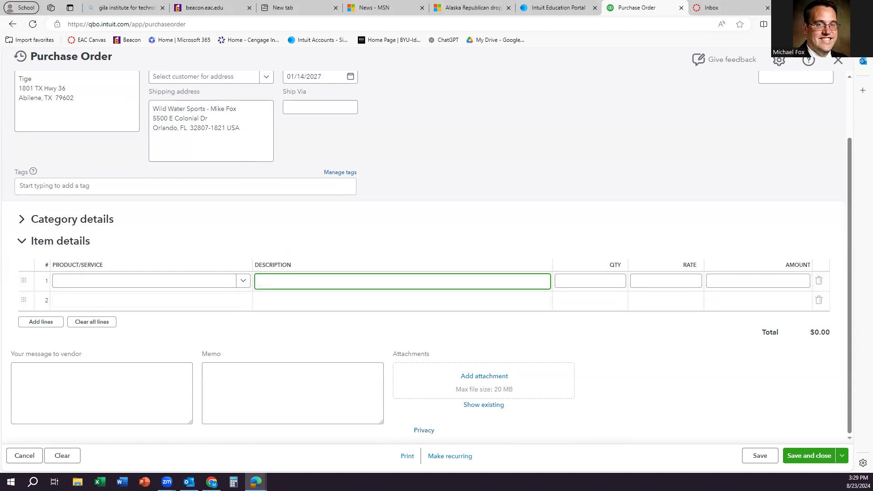
scroll(148, 284, up, 2)
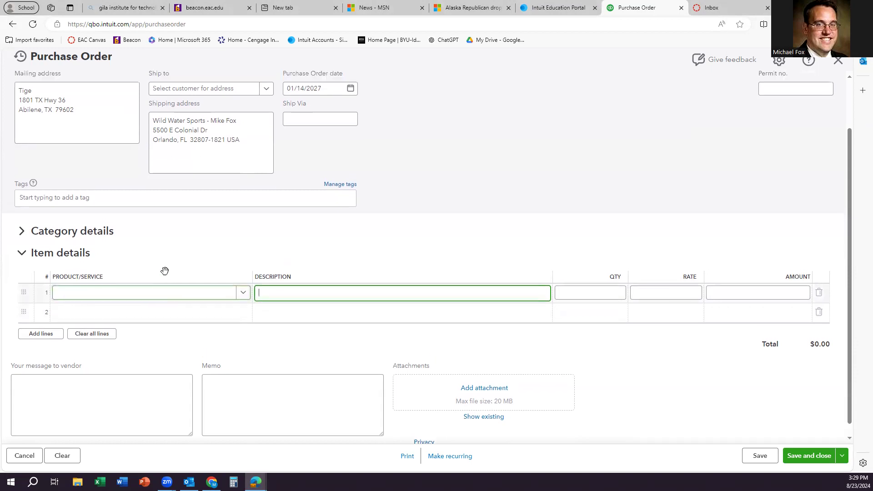
click(242, 357)
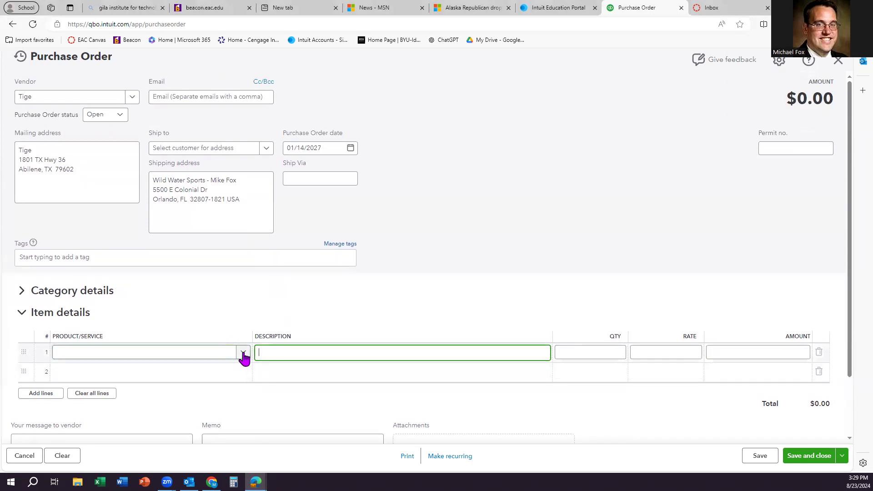
click(174, 359)
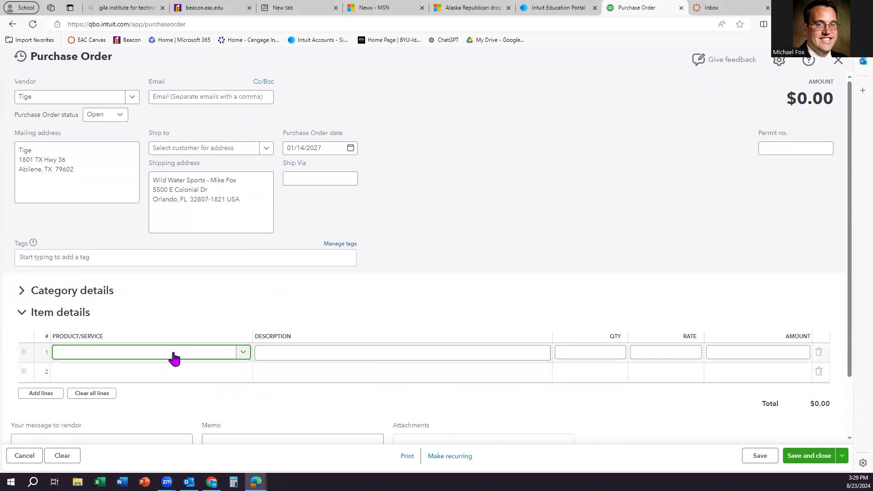
text(Tige)
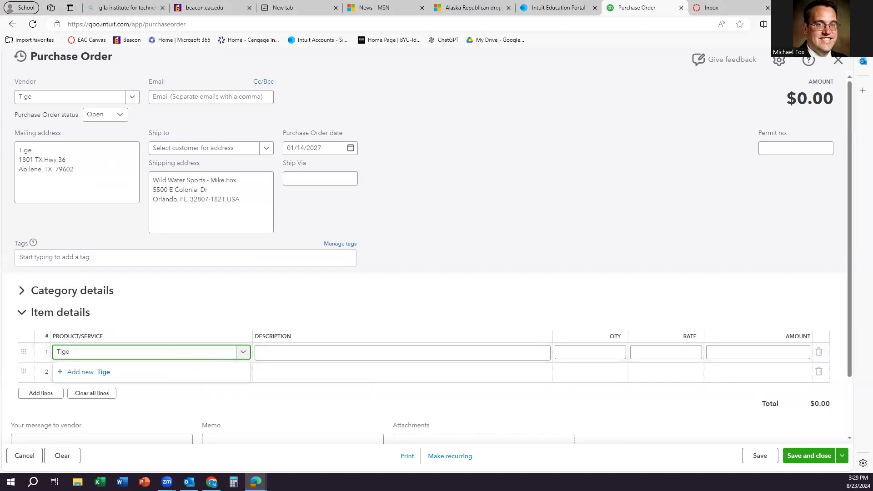
text( 25 zx)
Step: Add Tige 25 zx as an inventory item: quantity 0 as of 01/14/2027, Inventory asset account
click(129, 354)
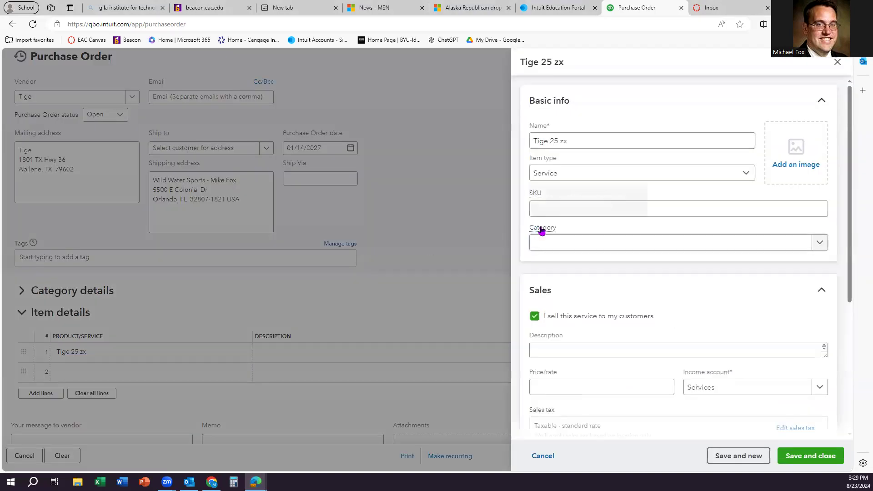
click(578, 176)
click(570, 213)
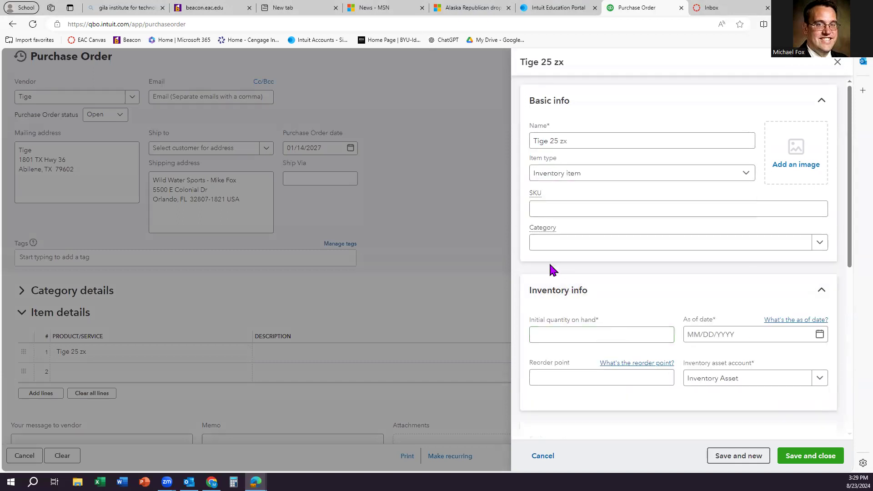
click(554, 338)
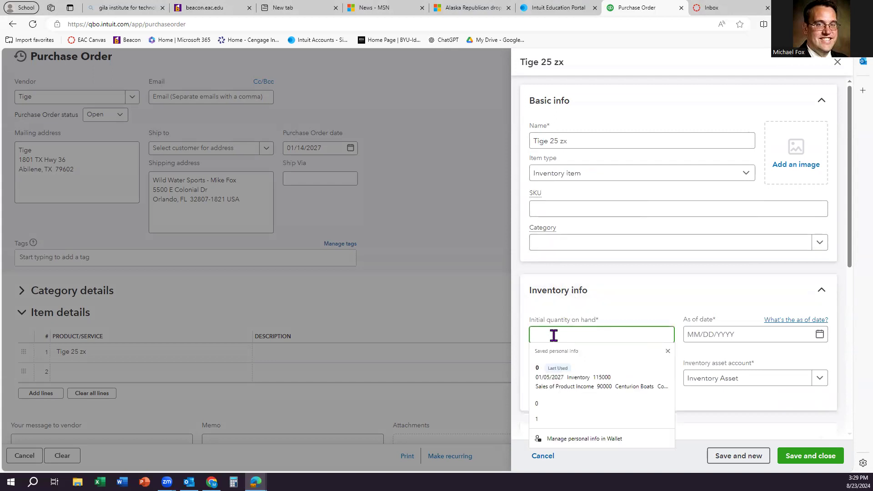
text(0)
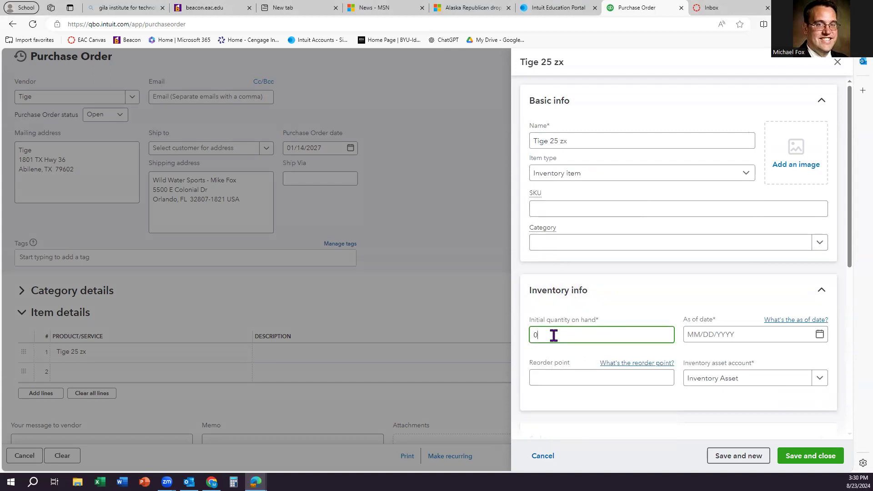
click(766, 335)
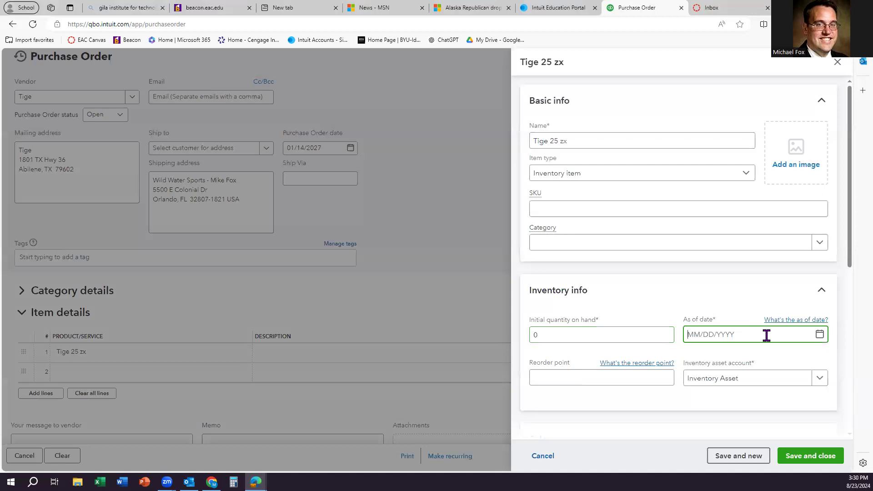
text(1)
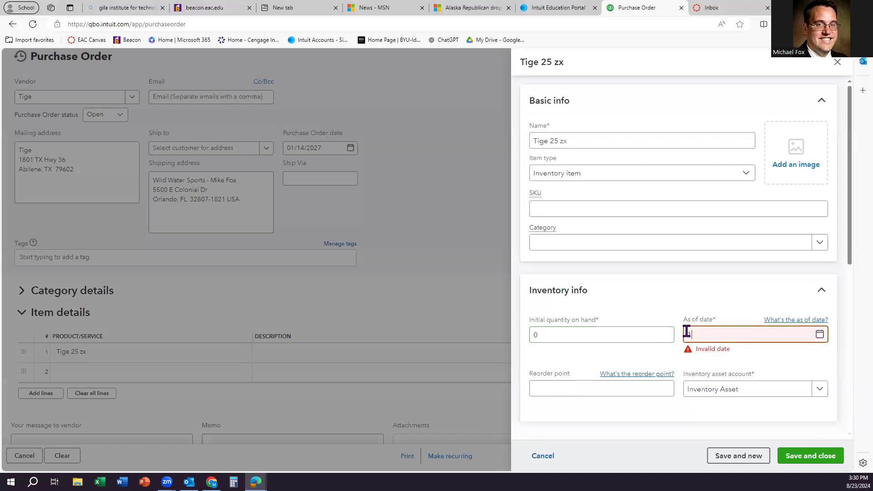
text(/14/2027)
click(642, 358)
scroll(641, 358, down, 1)
scroll(642, 357, down, 2)
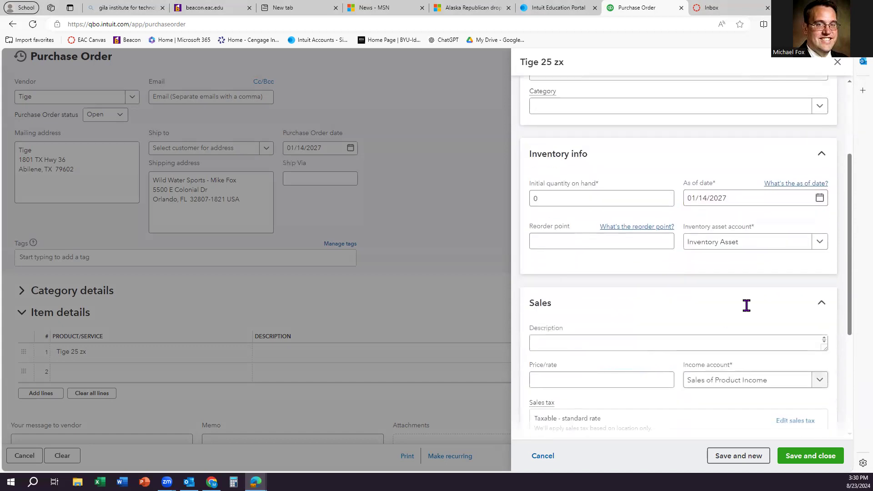
click(818, 241)
click(745, 283)
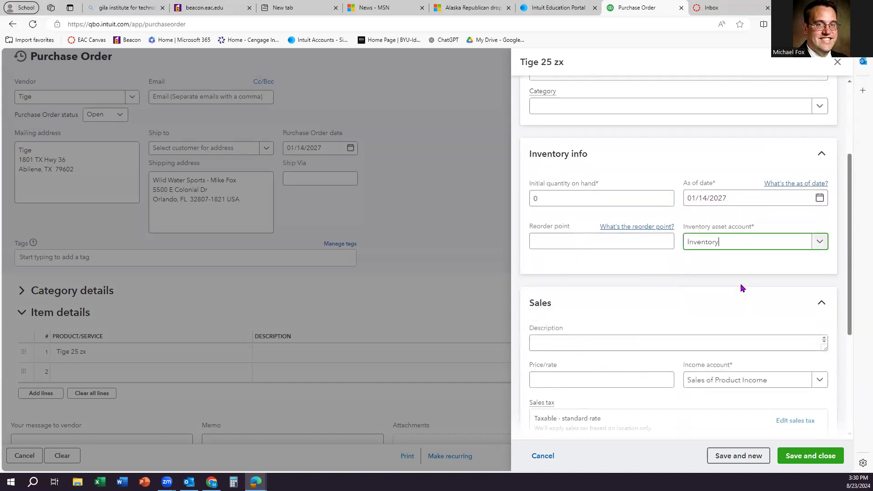
Step: Use the item name Tige 25 zx as its sales and purchase descriptions
scroll(561, 154, up, 3)
click(569, 142)
double_click(570, 145)
key(ctrl+c)
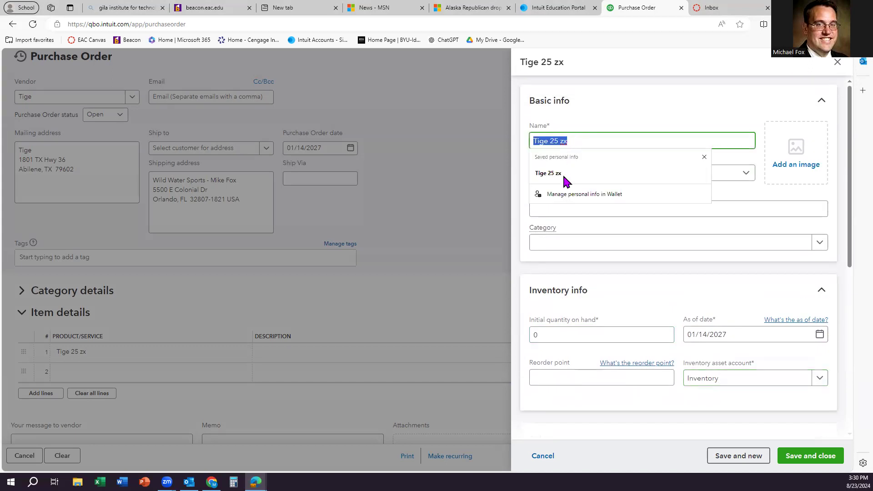
scroll(589, 219, down, 5)
click(547, 247)
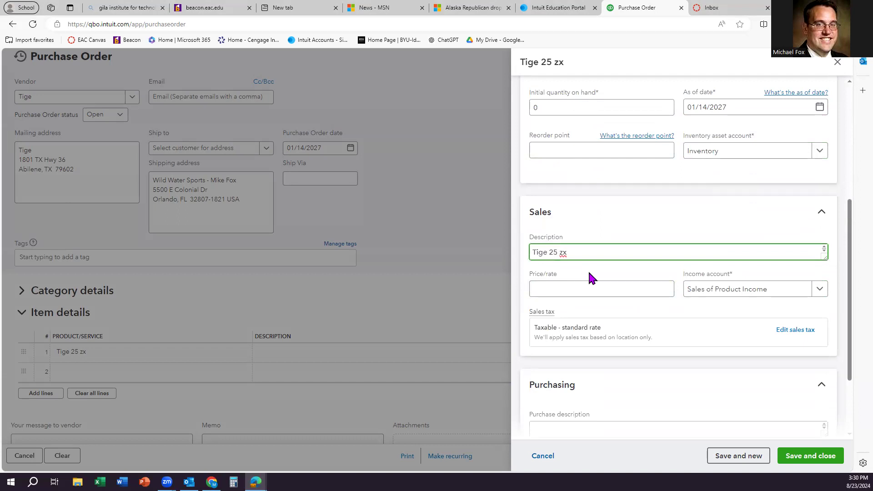
scroll(589, 277, down, 2)
click(562, 332)
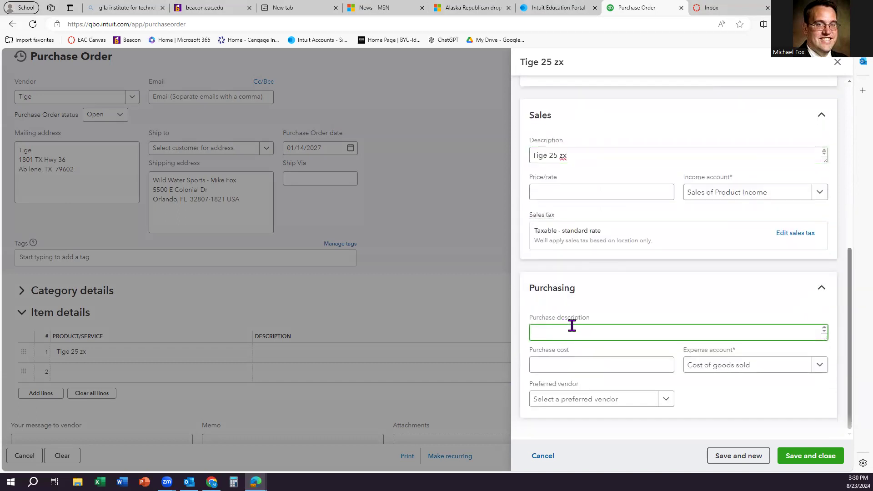
key(ctrl+v)
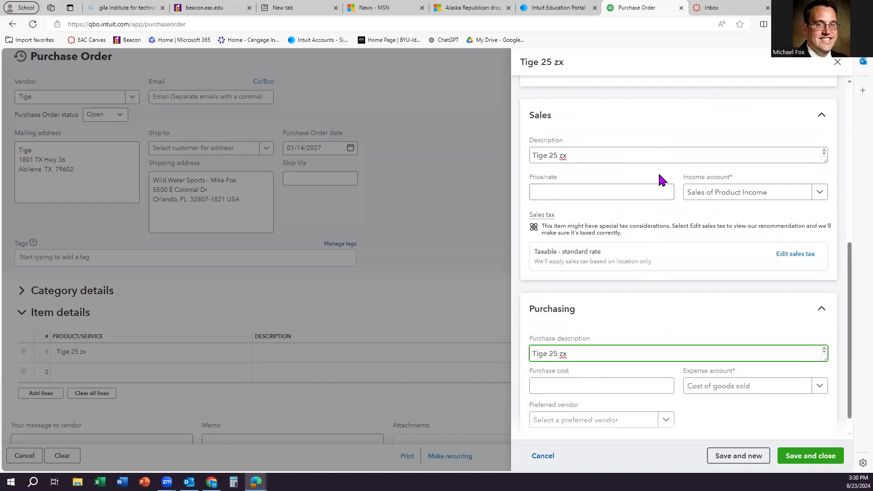
Step: Set the item's income account to Sales and preferred vendor to Tige
scroll(658, 169, up, 1)
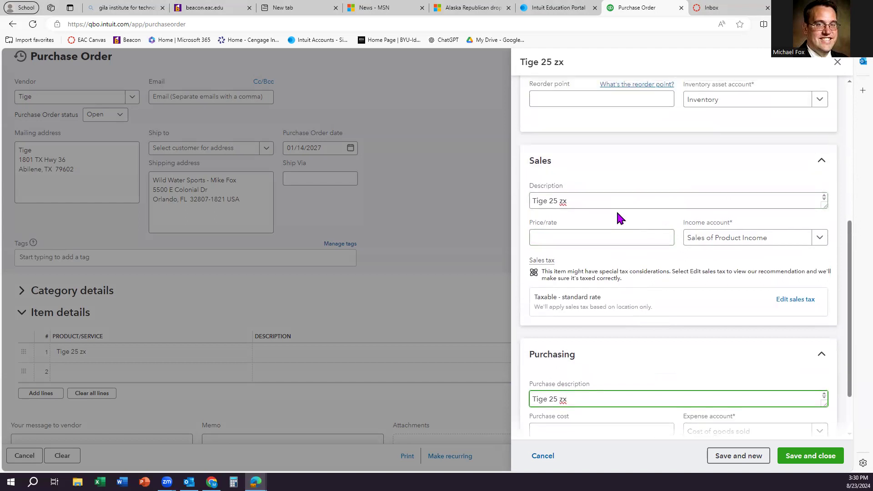
click(618, 236)
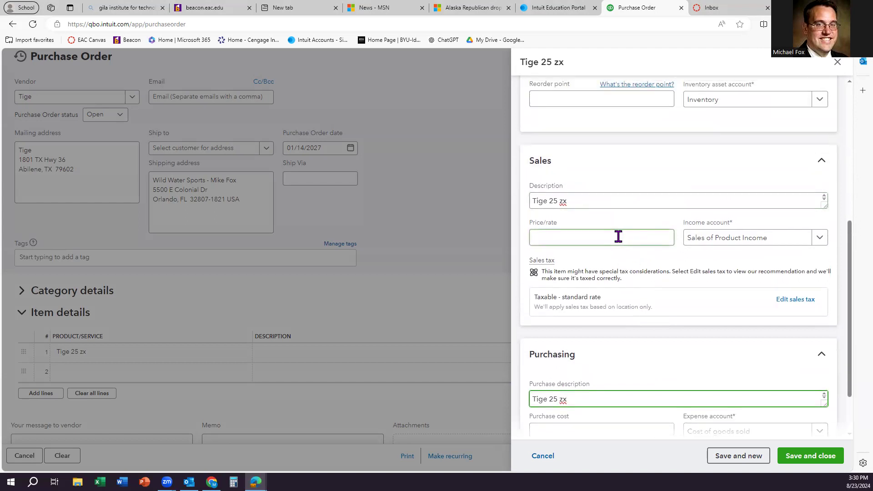
click(819, 237)
click(723, 278)
scroll(603, 227, down, 2)
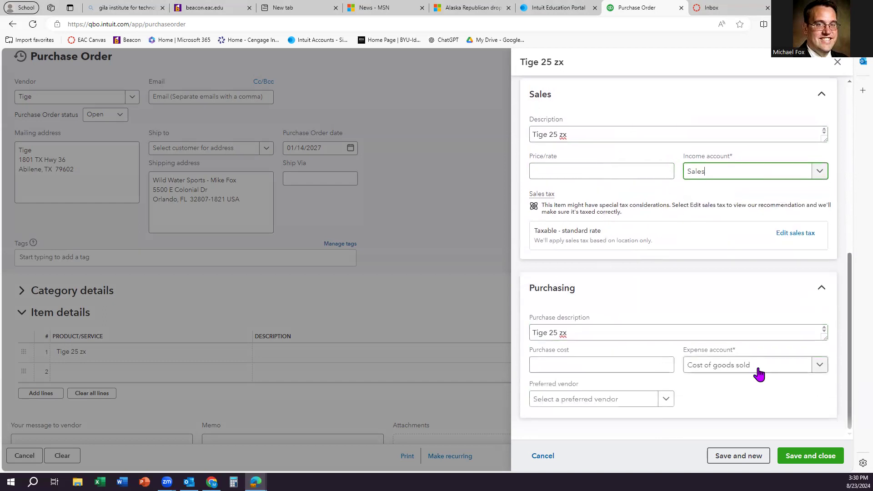
click(666, 400)
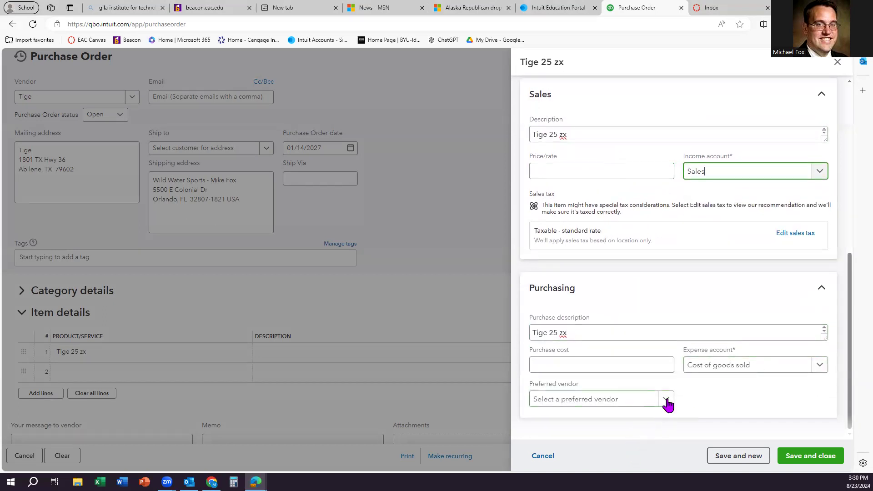
click(565, 371)
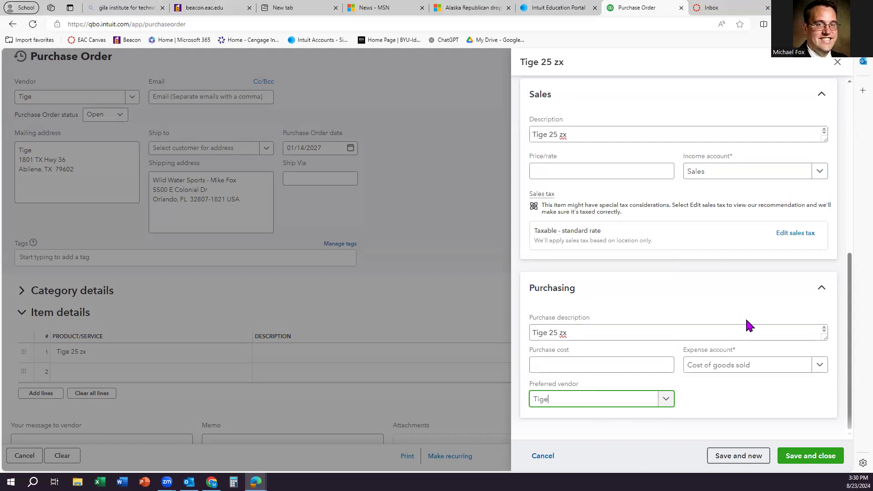
Step: Enter purchase cost 180000 and sales price 250000 for Tige 25 zx
scroll(627, 278, up, 2)
click(563, 264)
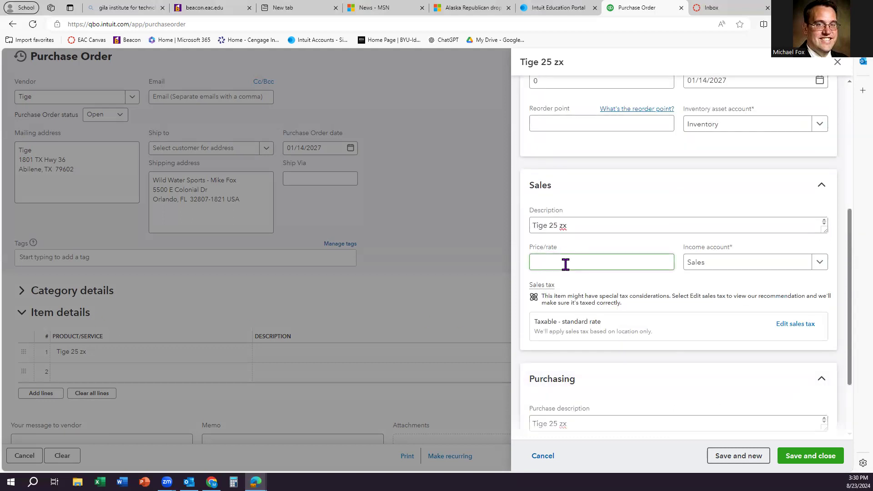
scroll(566, 269, down, 2)
click(586, 361)
text(180)
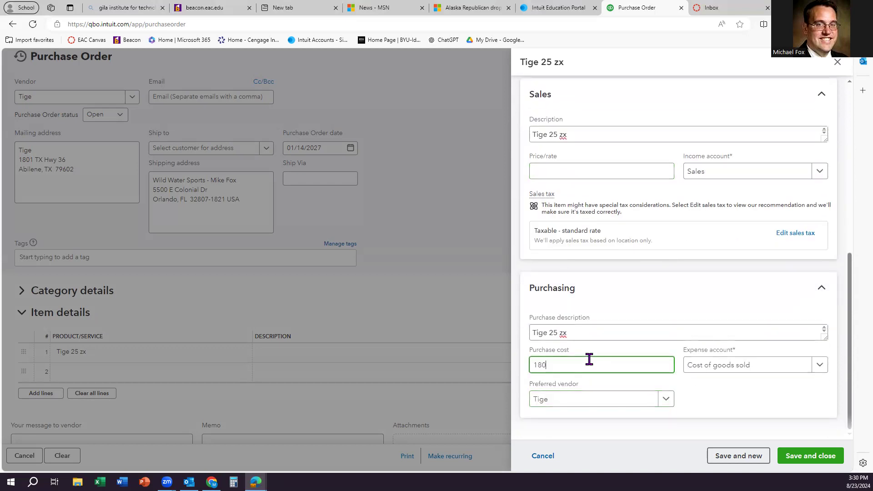
text(000)
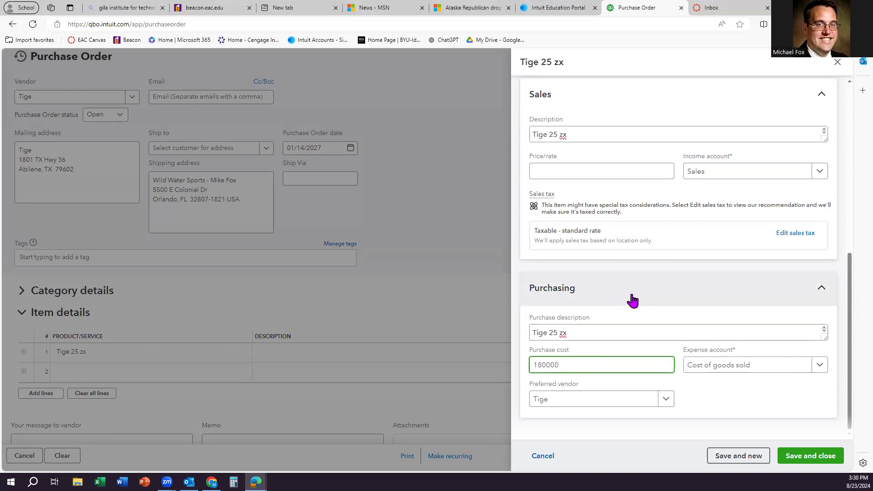
click(736, 399)
click(552, 364)
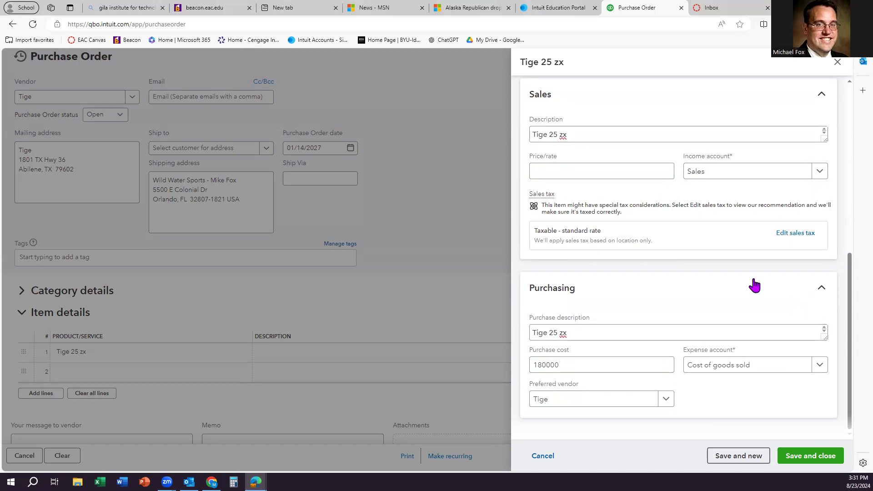
click(577, 172)
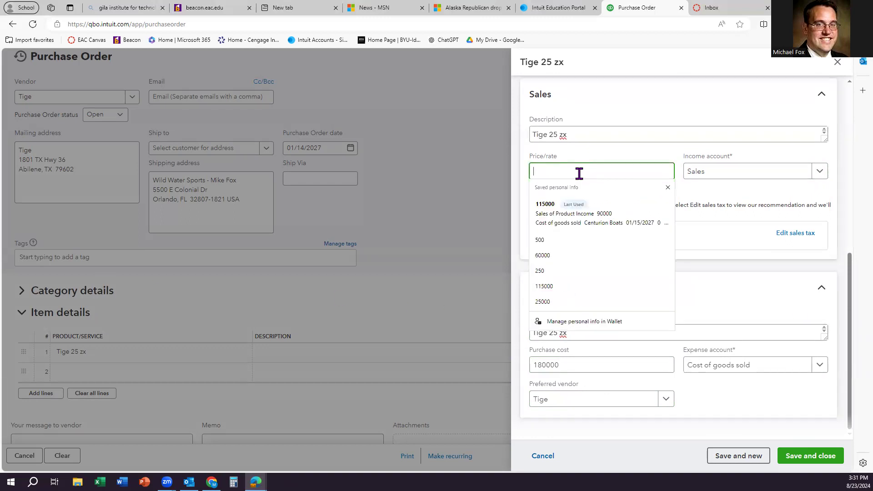
text(250000)
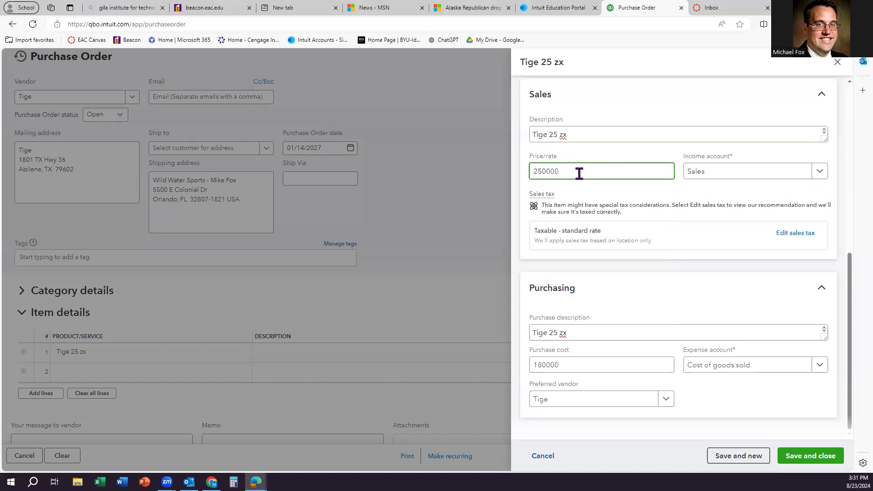
click(591, 190)
Step: Save the Tige 25 zx item and the $180,000.00 purchase order, starting a new order
click(800, 457)
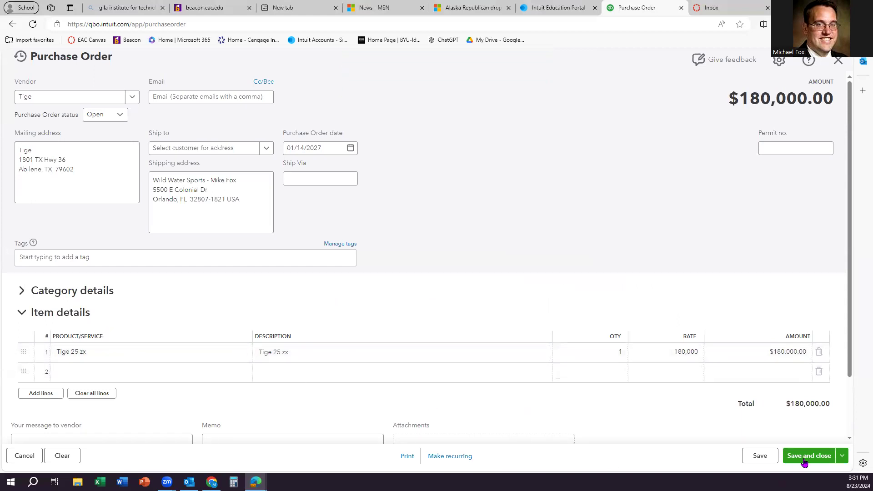
click(842, 455)
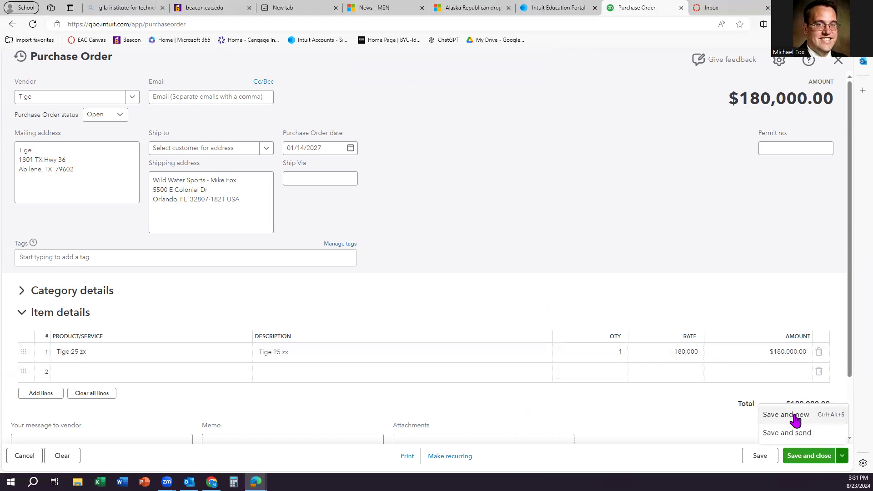
click(794, 416)
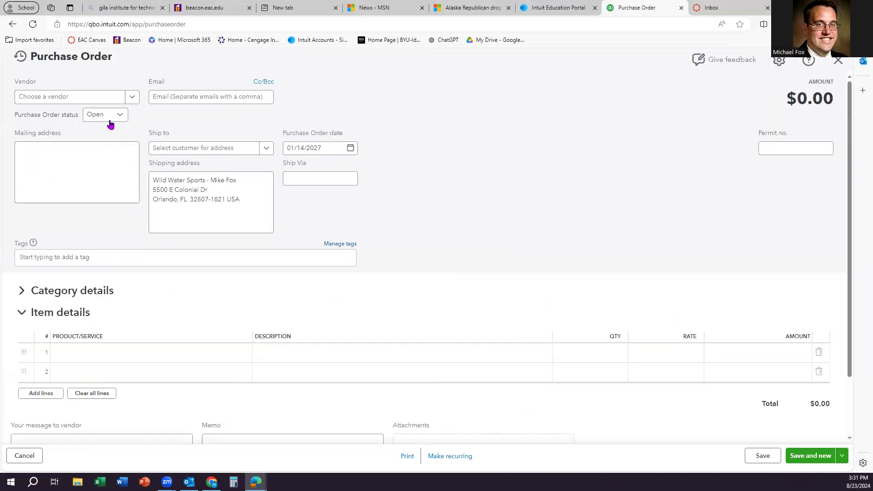
Step: Add a new vendor named Centurion Boats from the order's vendor list
click(132, 97)
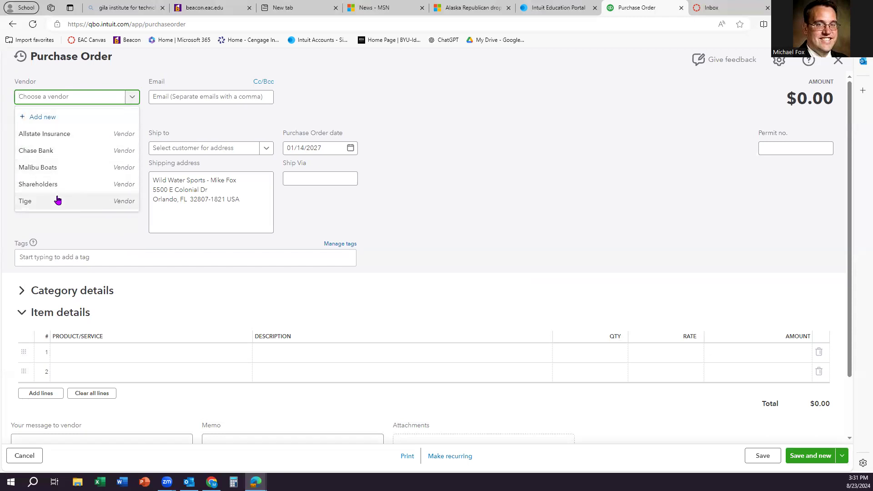
click(46, 117)
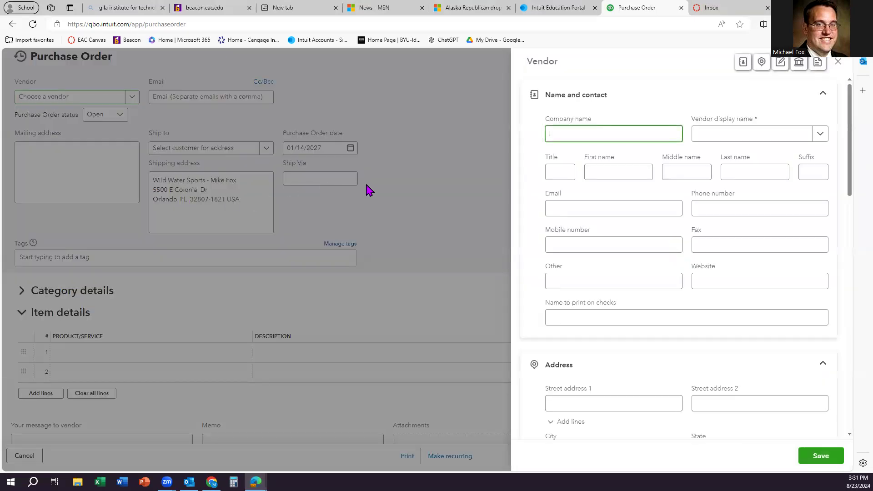
text(Centurion Boats)
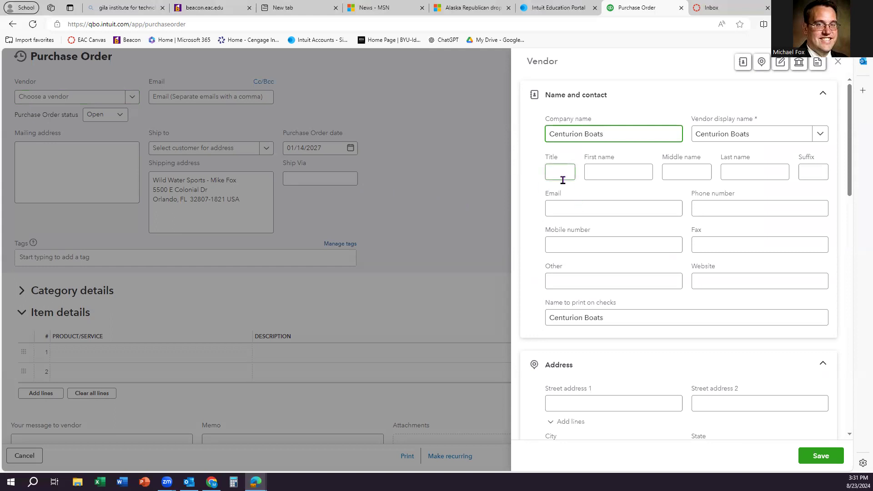
click(586, 401)
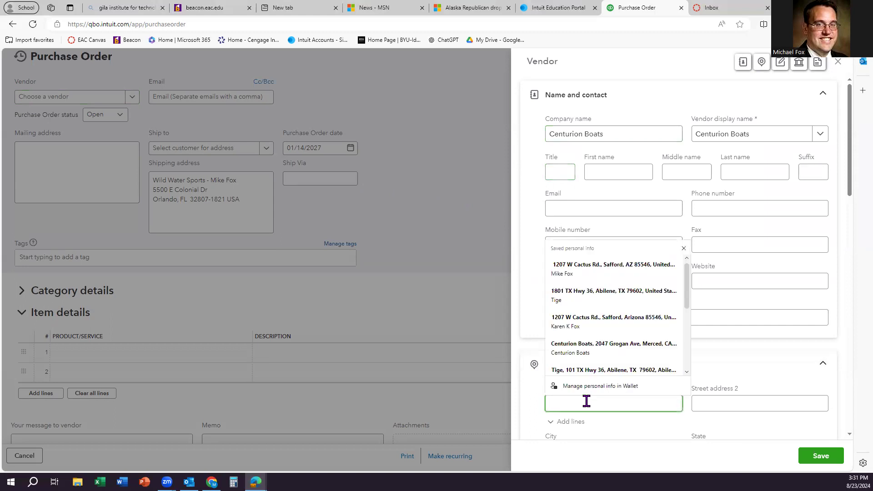
text(2)
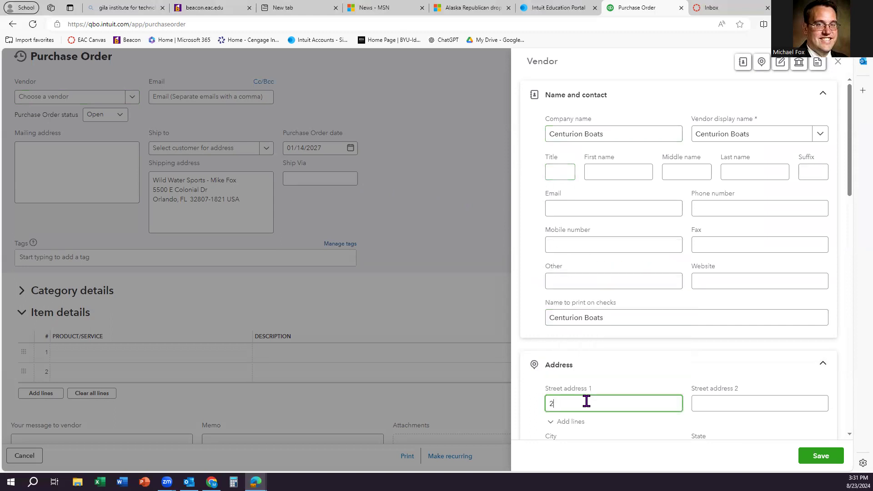
text(047 Gragen Avenue)
click(576, 403)
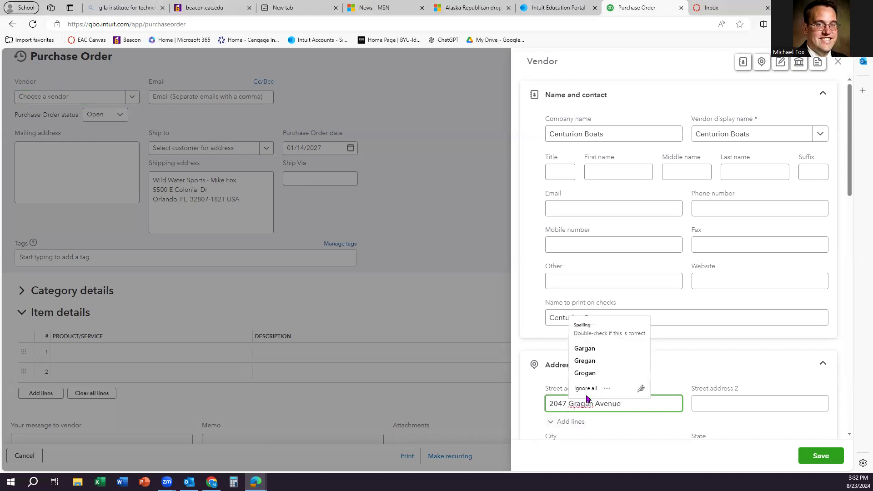
click(615, 373)
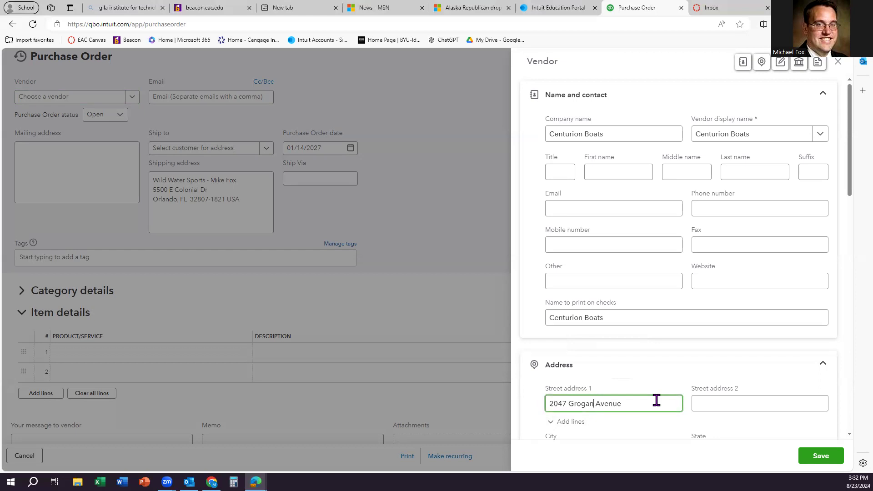
scroll(650, 425, down, 3)
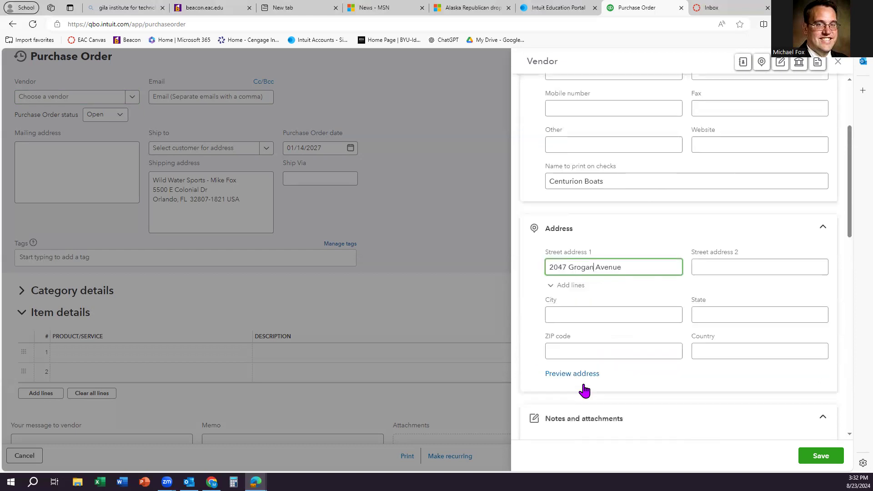
click(562, 314)
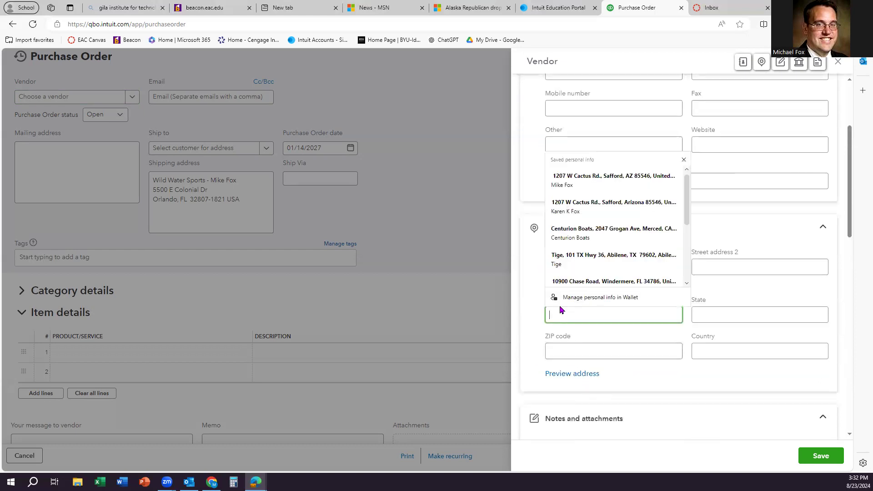
text(Mer)
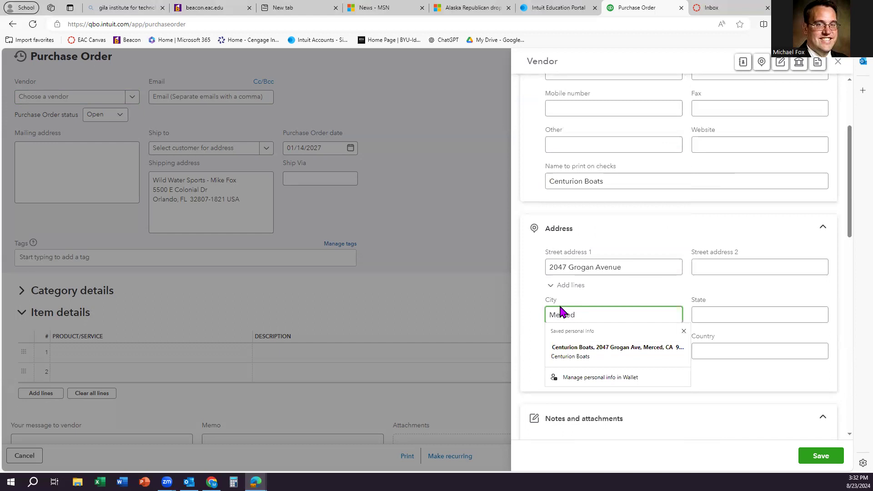
text(ced)
click(713, 314)
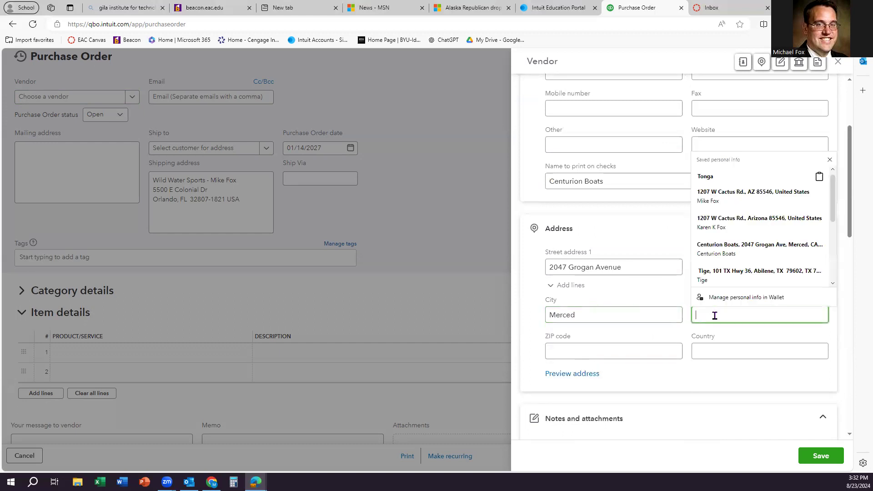
text(CA)
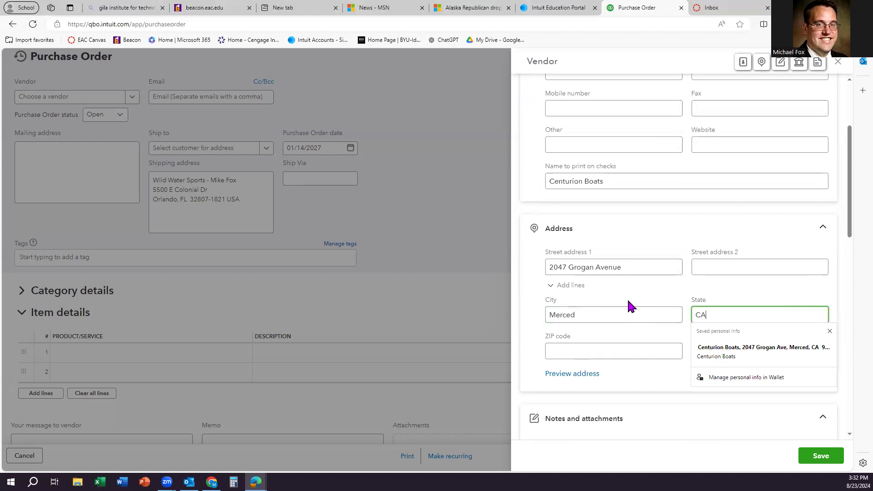
key(Tab)
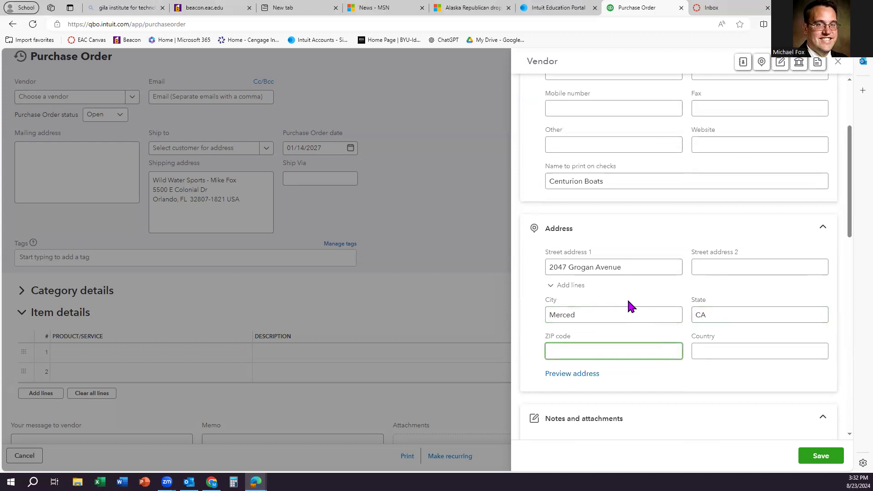
text(95341)
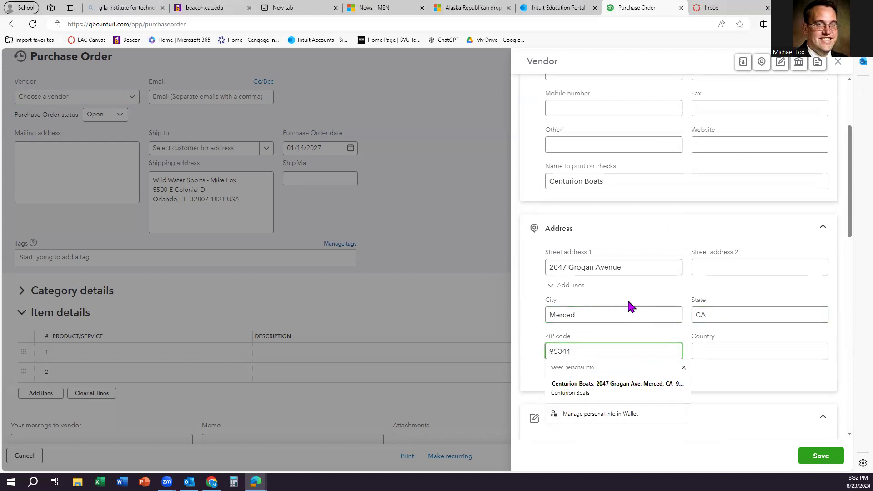
click(738, 369)
Step: Give Centurion Boats Net 30 payment terms and save the vendor
scroll(737, 373, down, 8)
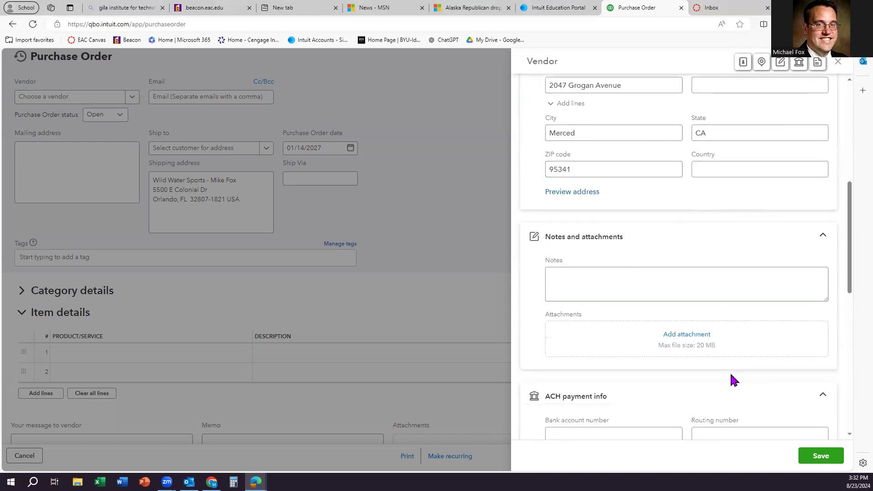
scroll(637, 338, down, 3)
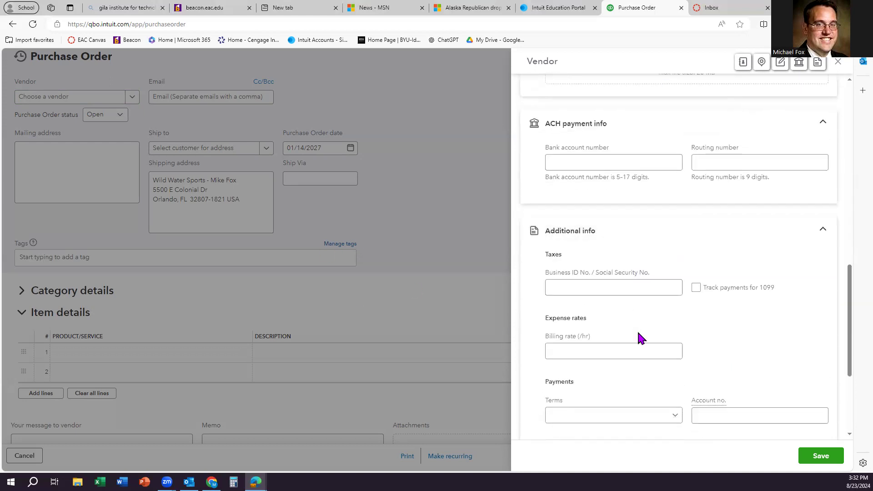
click(619, 371)
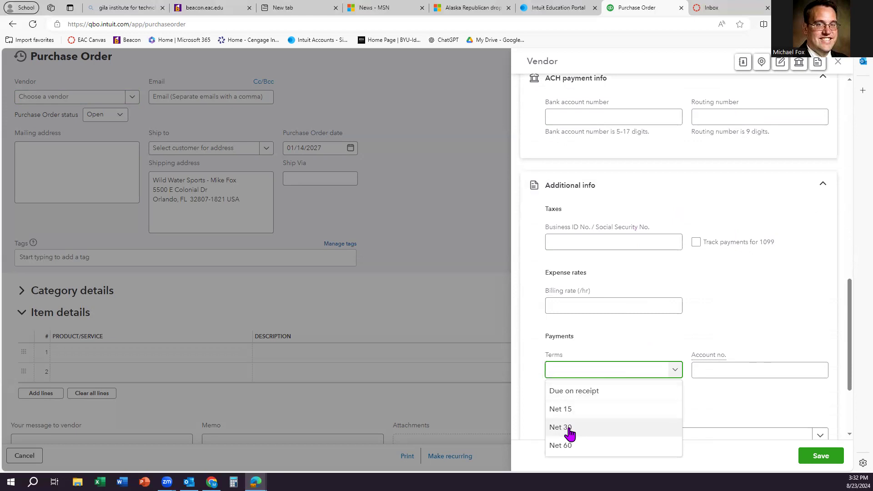
click(572, 429)
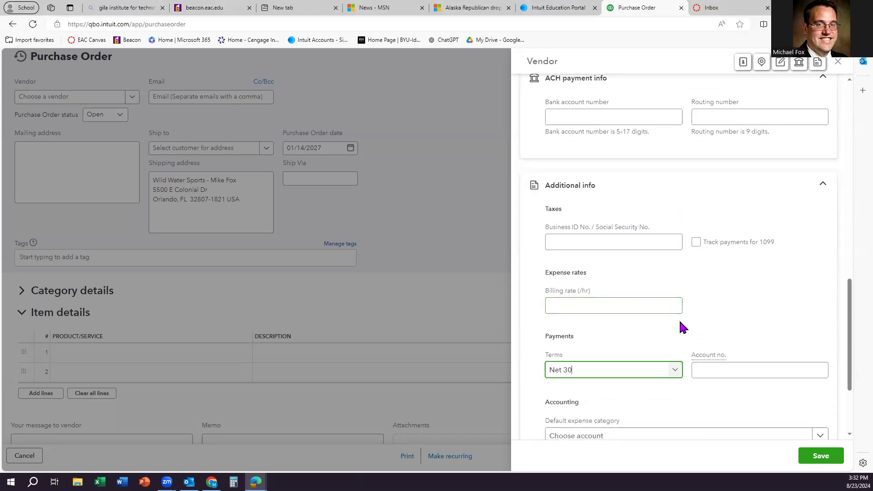
scroll(691, 336, down, 3)
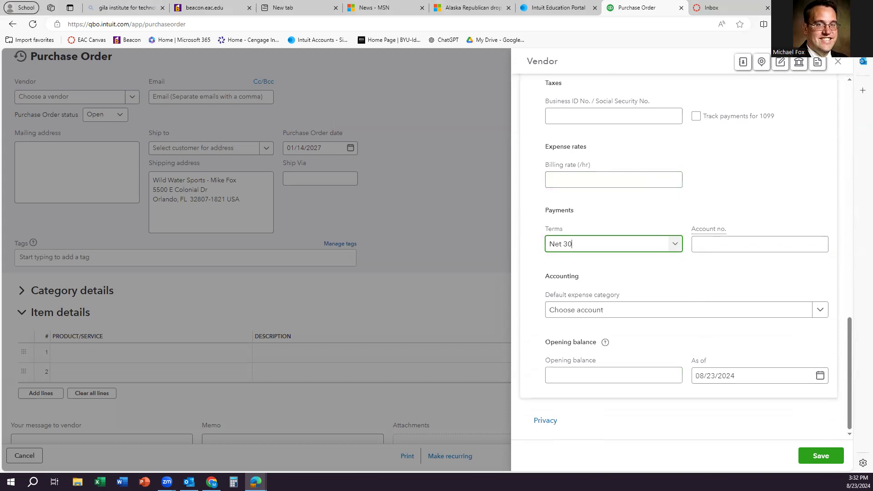
click(837, 459)
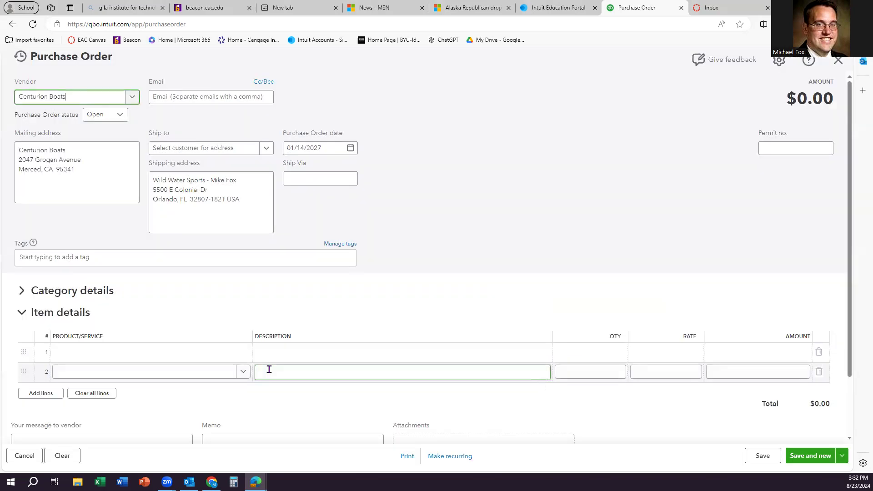
Step: Date the purchase order 01/15/2027 using the calendar
click(271, 353)
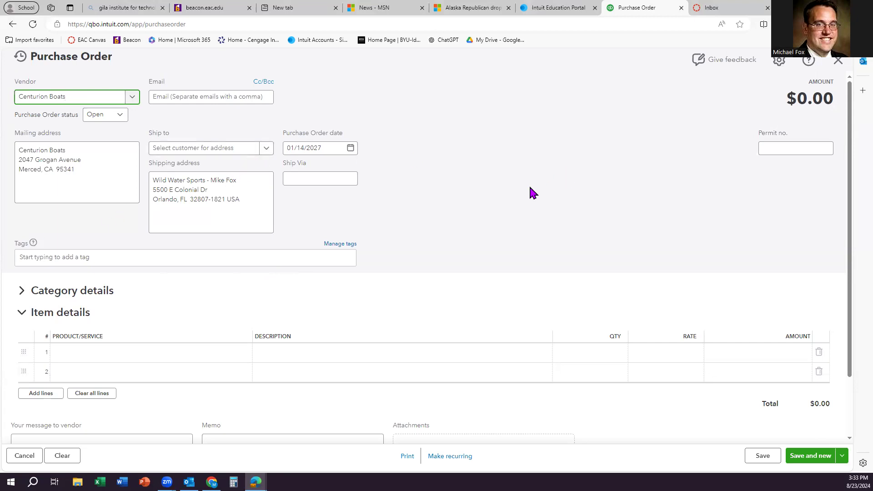
click(340, 149)
click(353, 151)
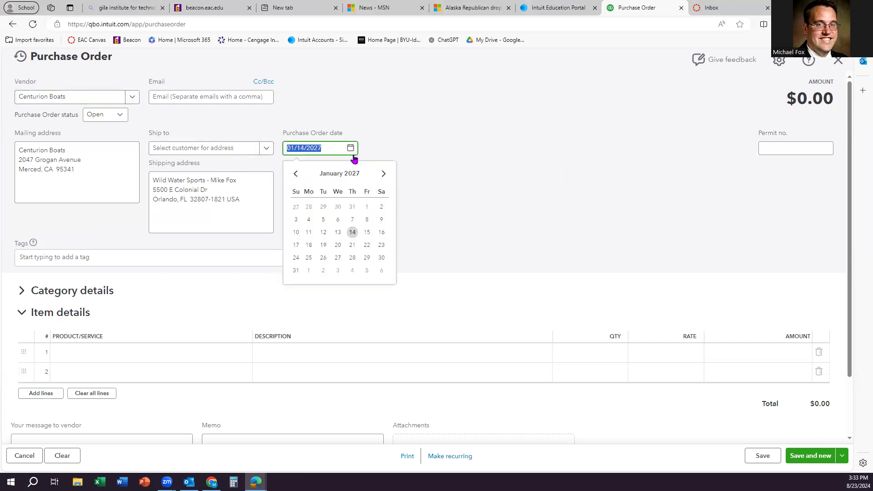
click(367, 232)
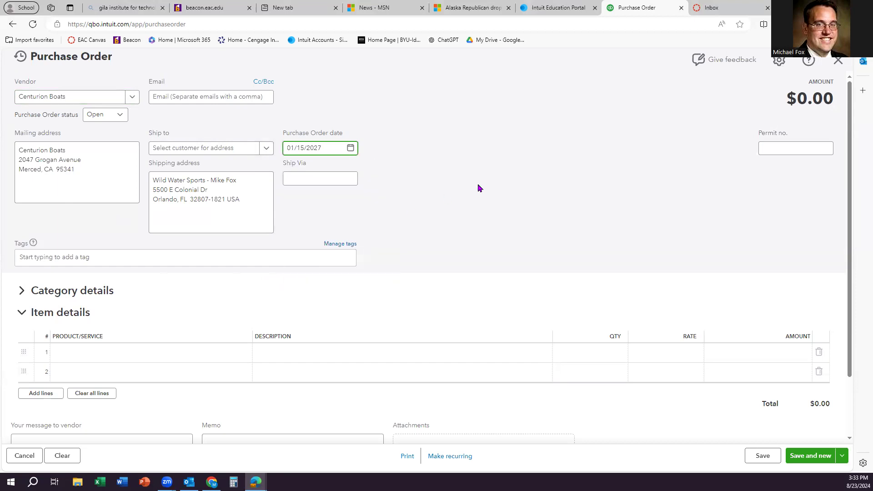
Step: Create 2023 Vi22 as a new product on the first item line
click(83, 354)
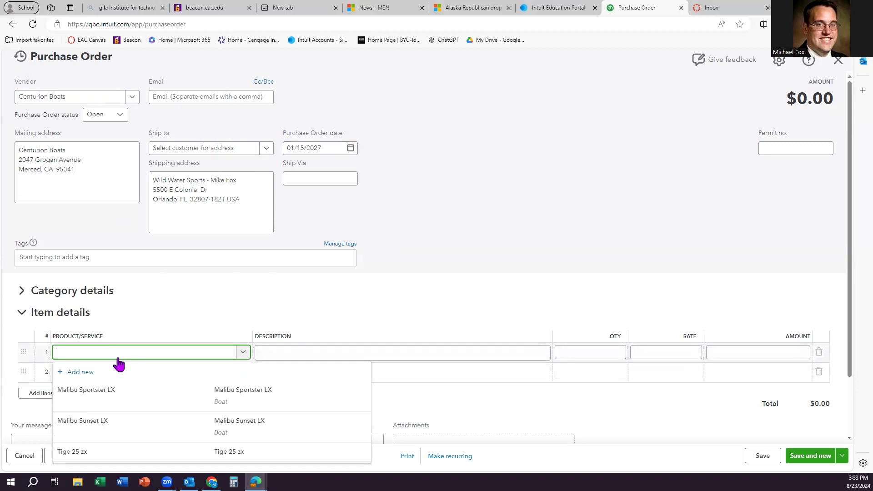
text(2023 Vi22)
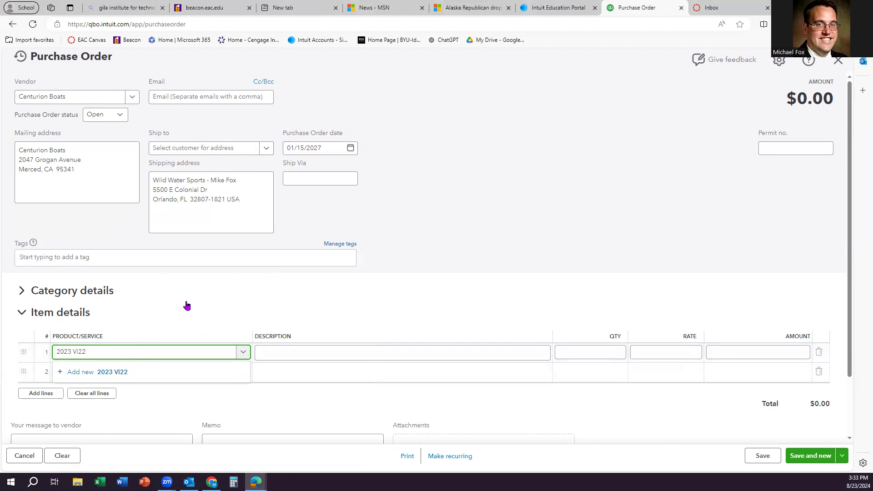
click(106, 374)
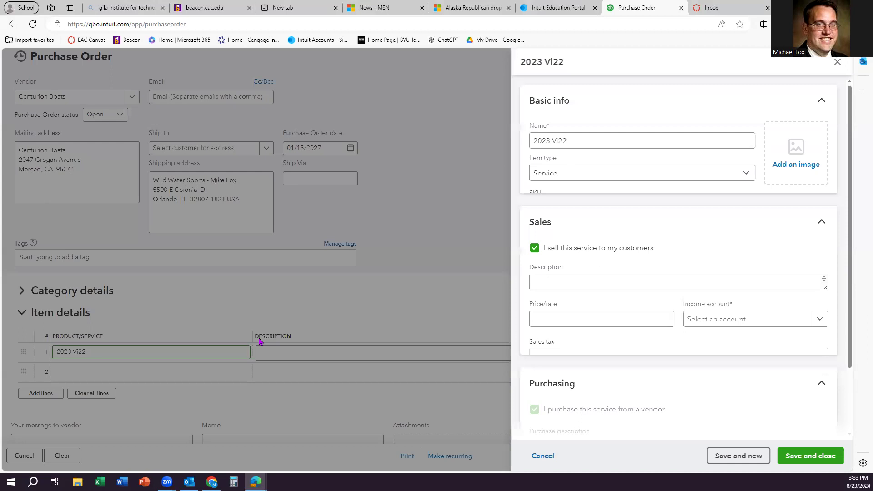
Step: Make 2023 Vi22 an inventory item with 0 on hand as of 01/05/2027
click(587, 172)
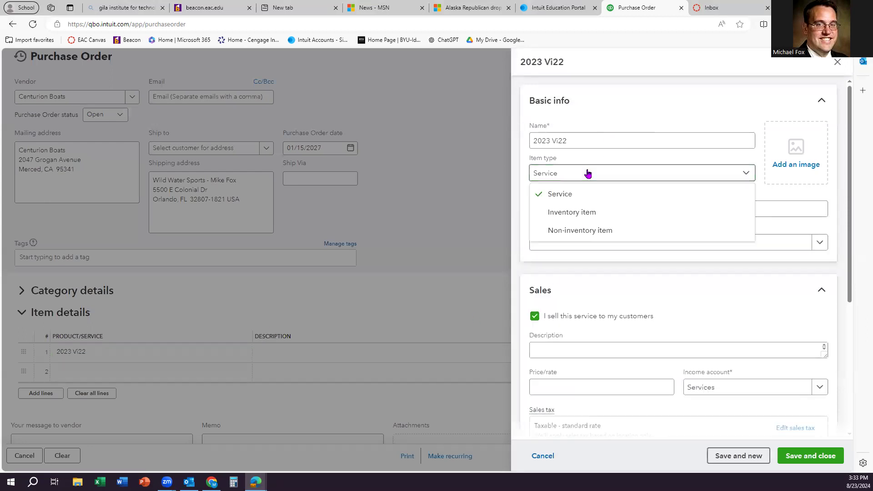
click(585, 212)
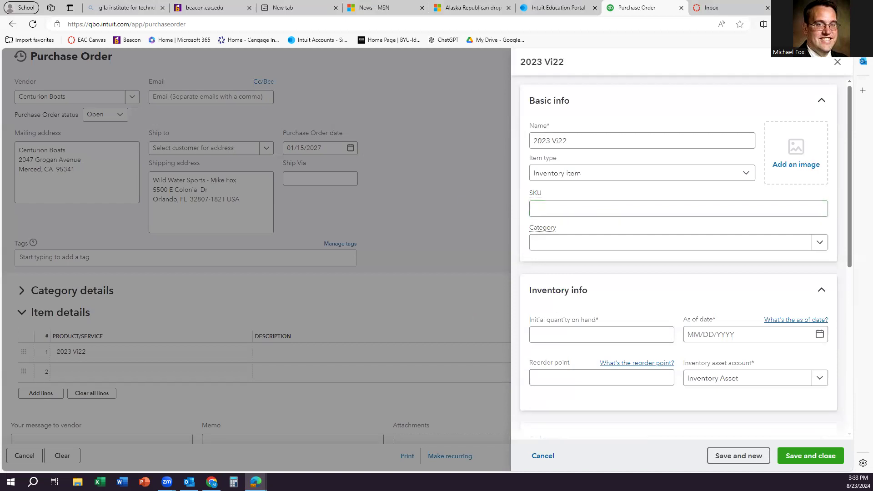
click(607, 341)
text(0)
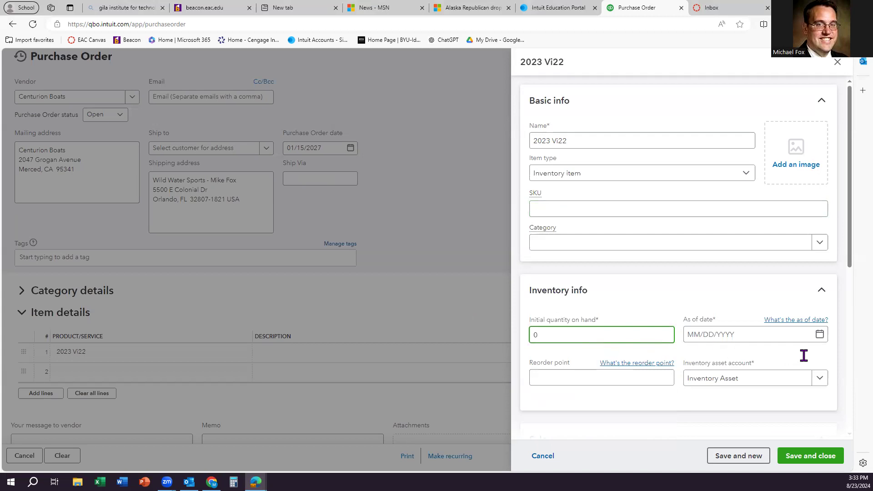
click(797, 336)
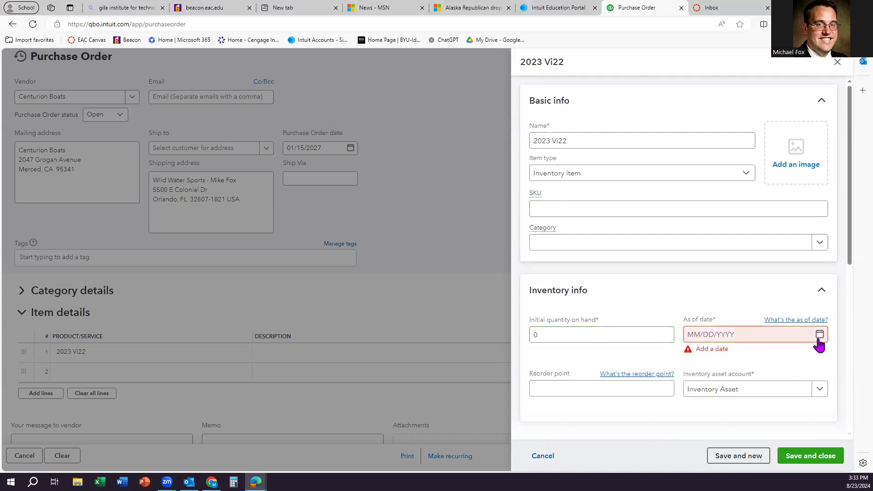
click(769, 334)
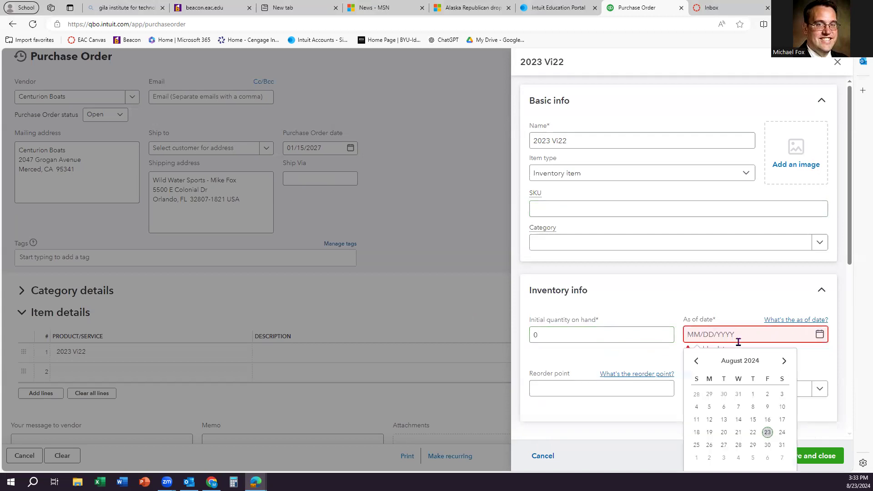
text(01/05/2027)
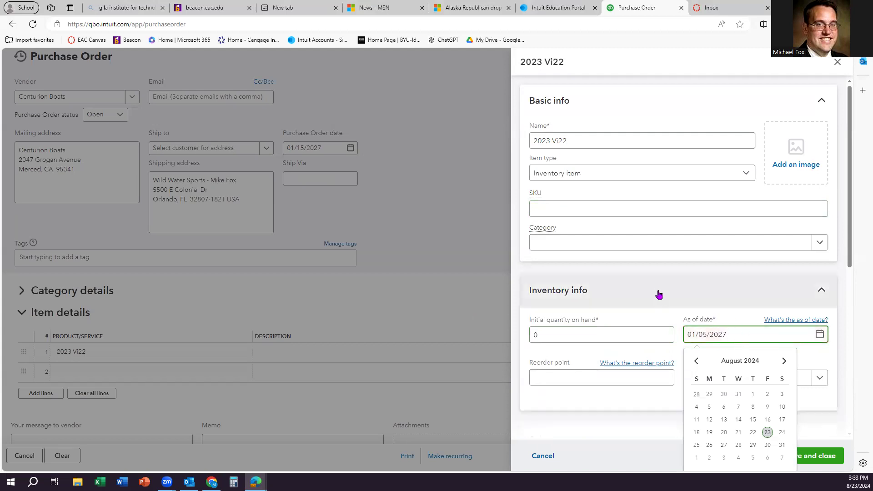
Step: Choose Inventory as the inventory asset account and select the item name for copying
click(650, 293)
click(641, 298)
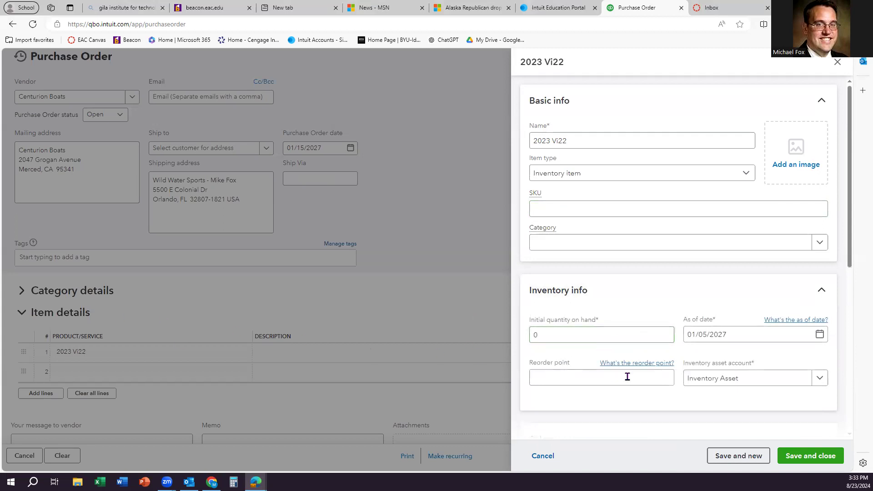
click(733, 379)
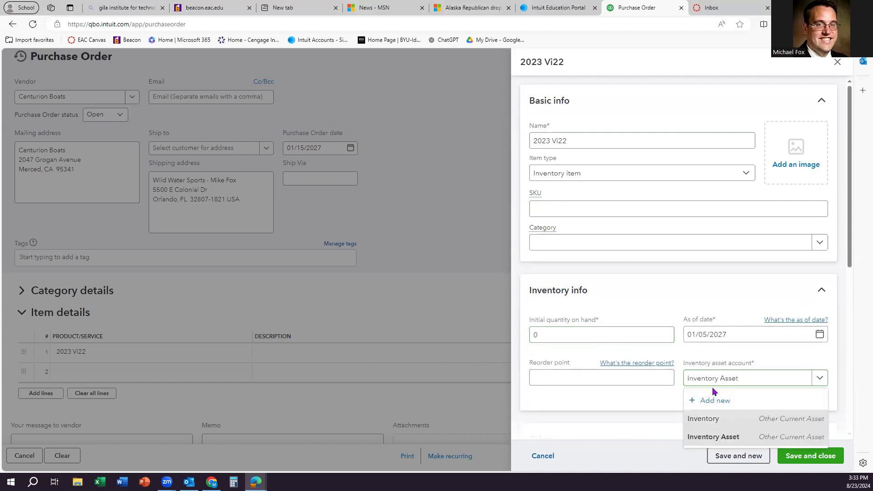
click(703, 418)
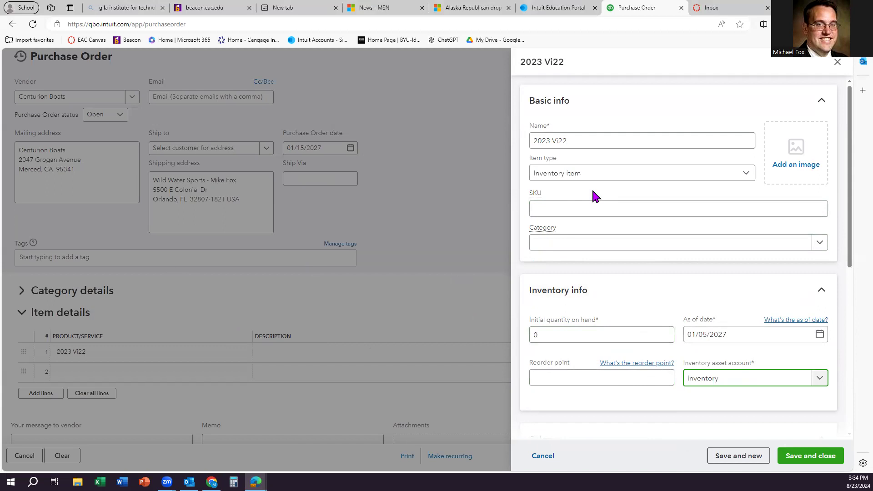
triple_click(610, 142)
key(ctrl+c)
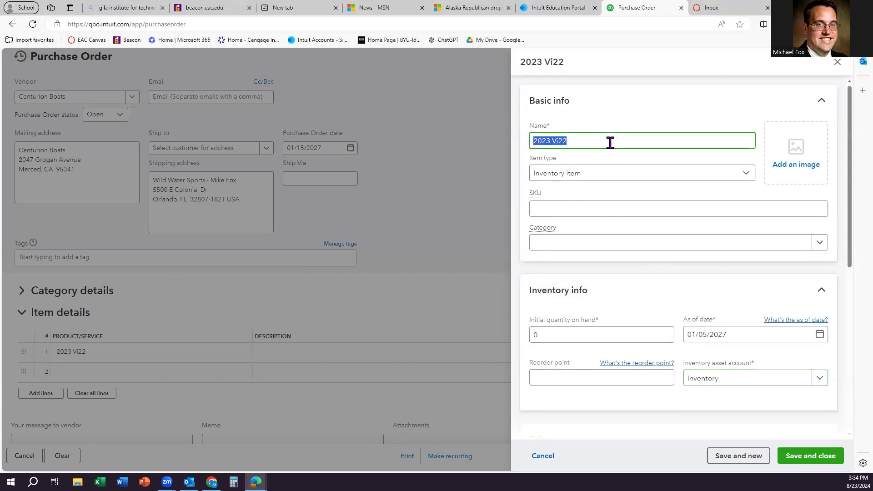
Step: Paste the item name into both the sales and purchase descriptions
scroll(622, 202, down, 6)
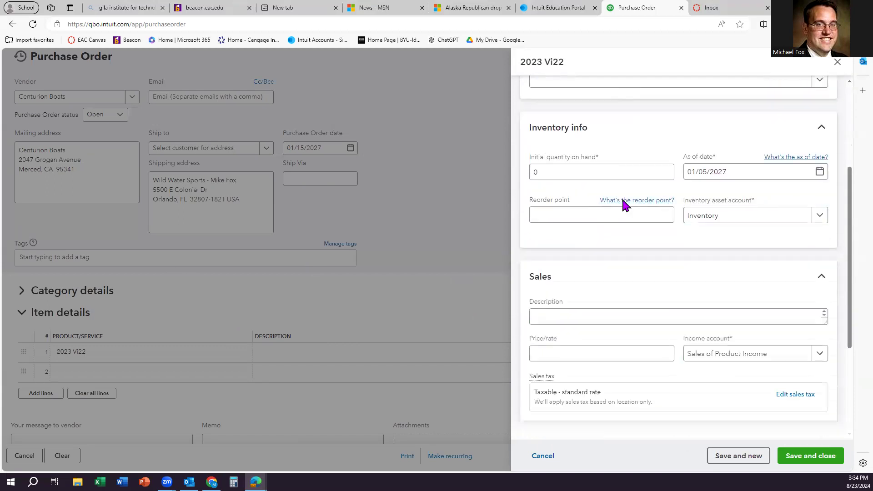
click(554, 208)
key(ctrl+v)
click(544, 380)
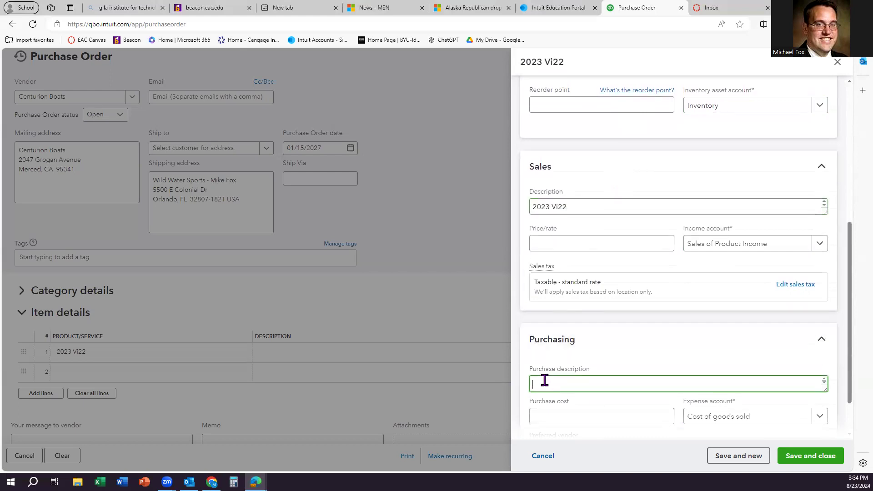
key(ctrl+v)
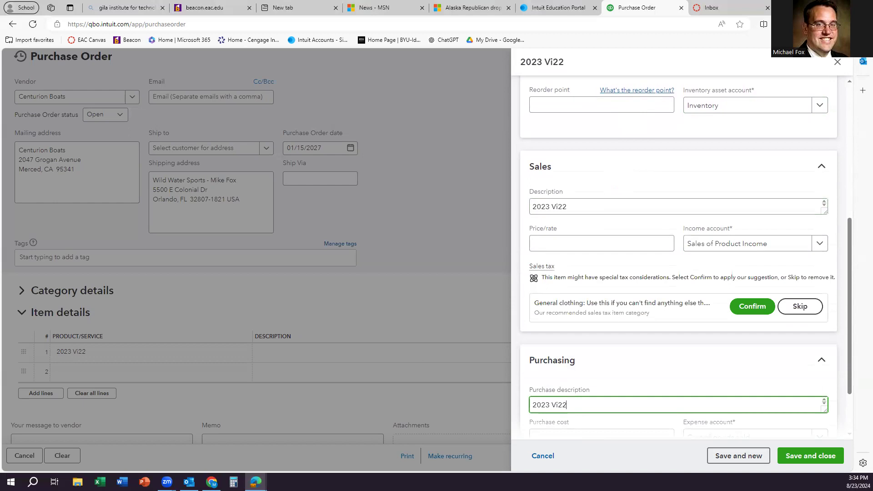
Step: Enter a 115000 price and 90000 purchase cost, and choose the Sales income account
click(560, 244)
text(115000)
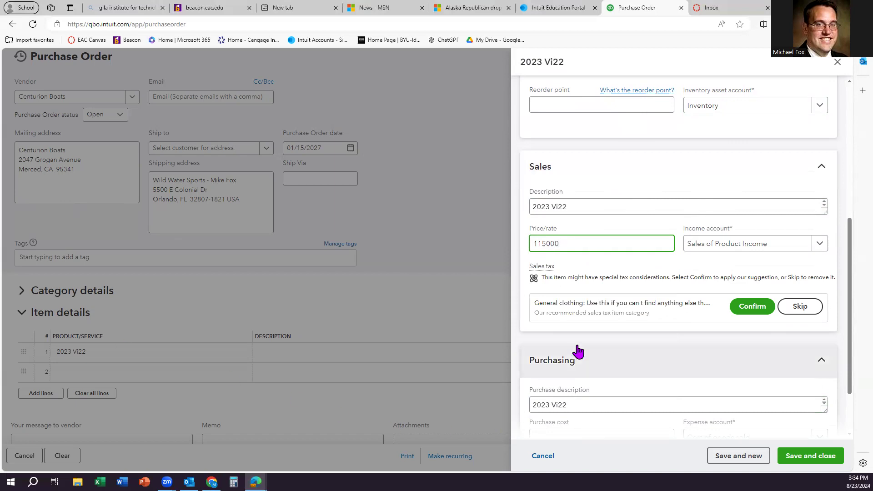
scroll(576, 353, down, 2)
click(604, 362)
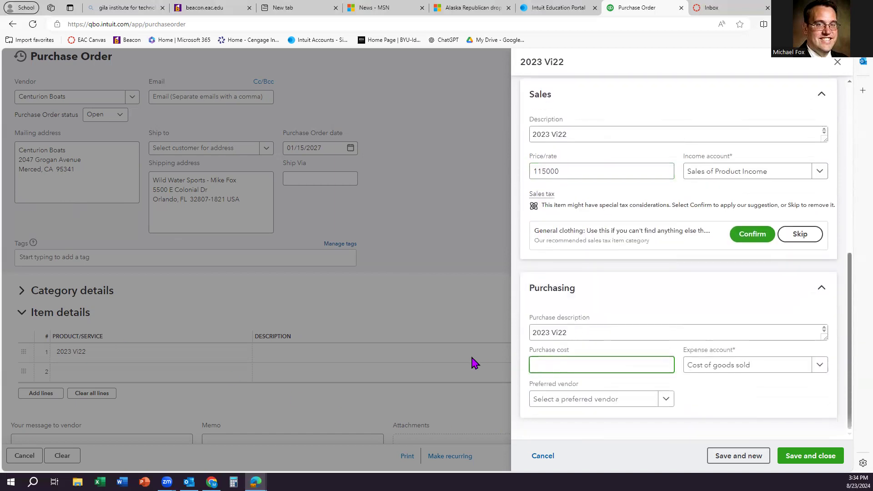
text(90000)
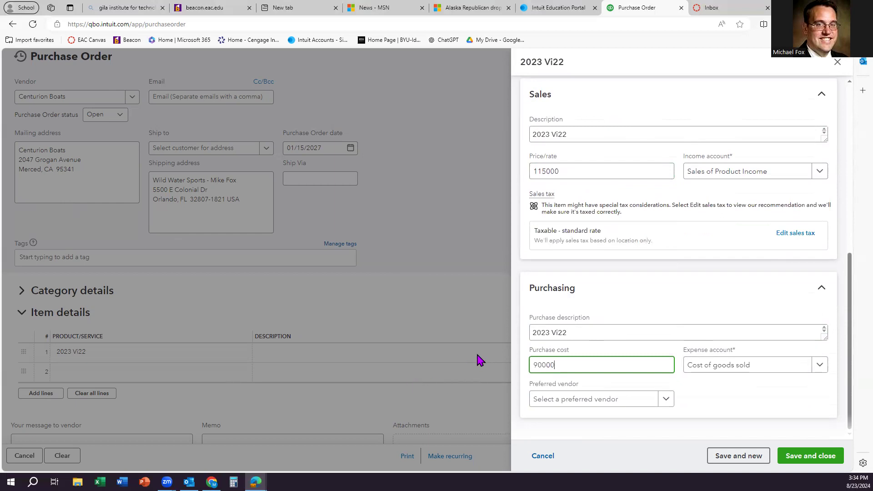
click(818, 178)
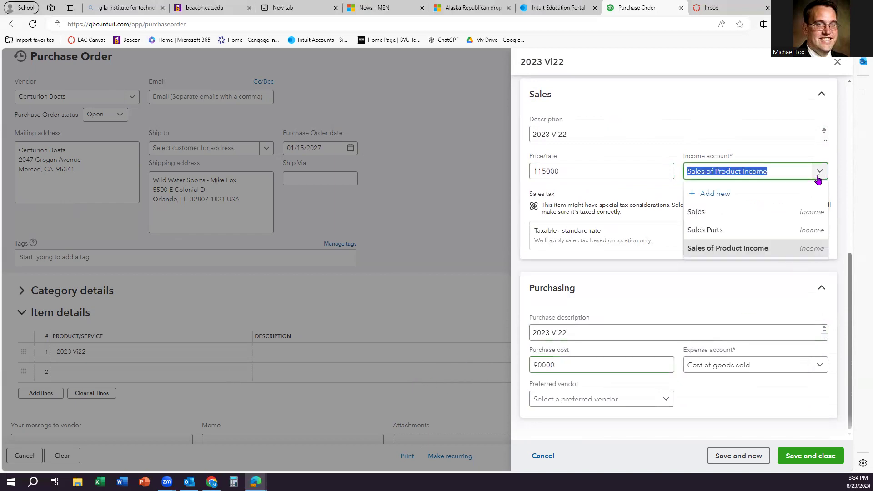
click(760, 213)
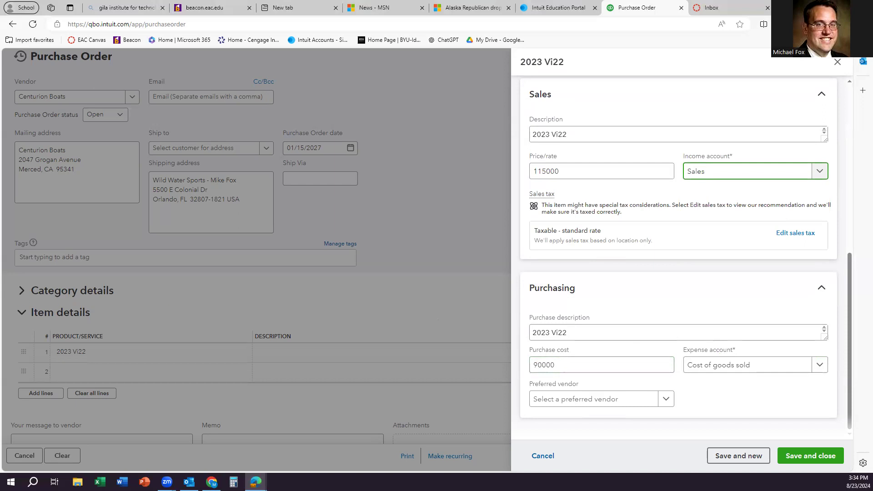
Step: Save the 2023 Vi22 item, then save the $90,000 Centurion Boats purchase order and start another
click(797, 459)
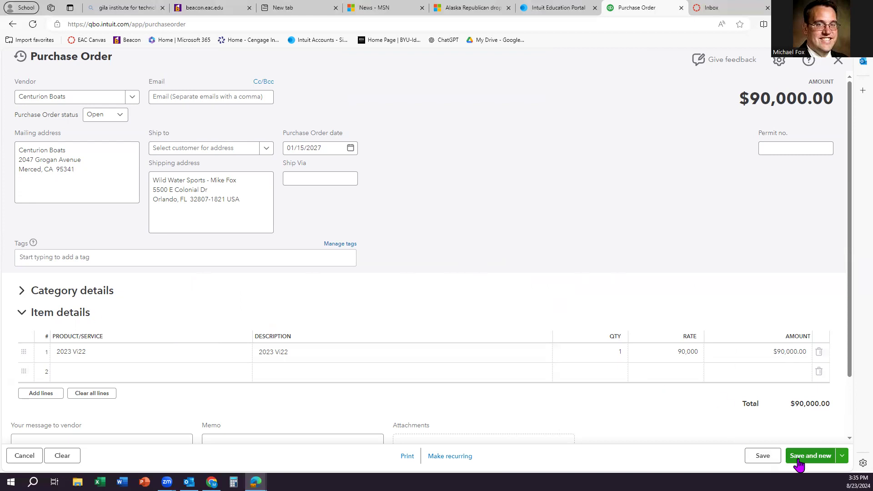
click(817, 462)
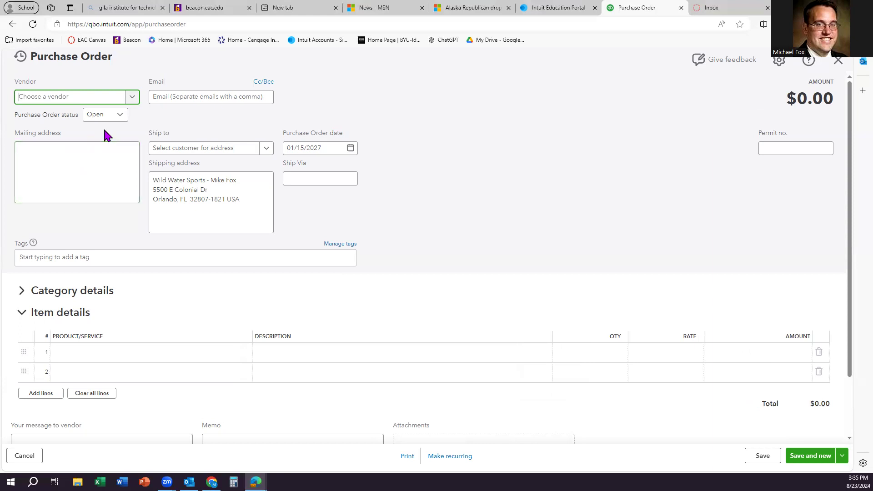
Step: Choose Tige as the new purchase order's vendor
click(132, 98)
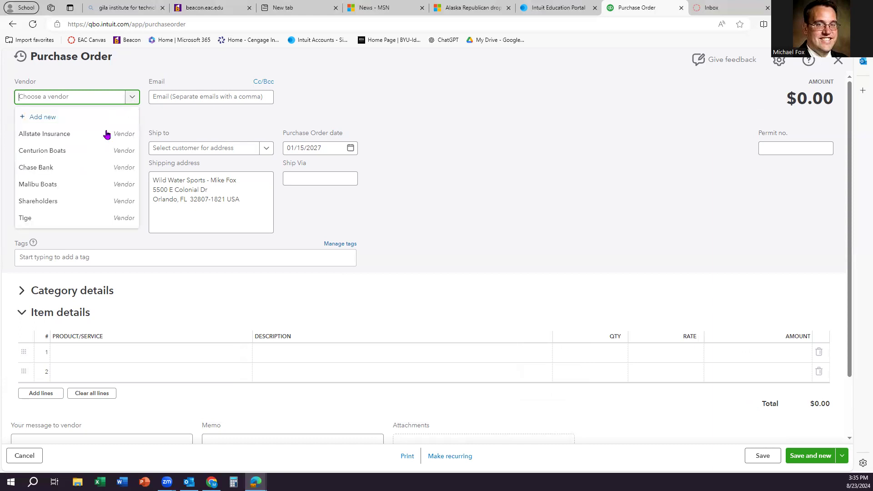
click(53, 219)
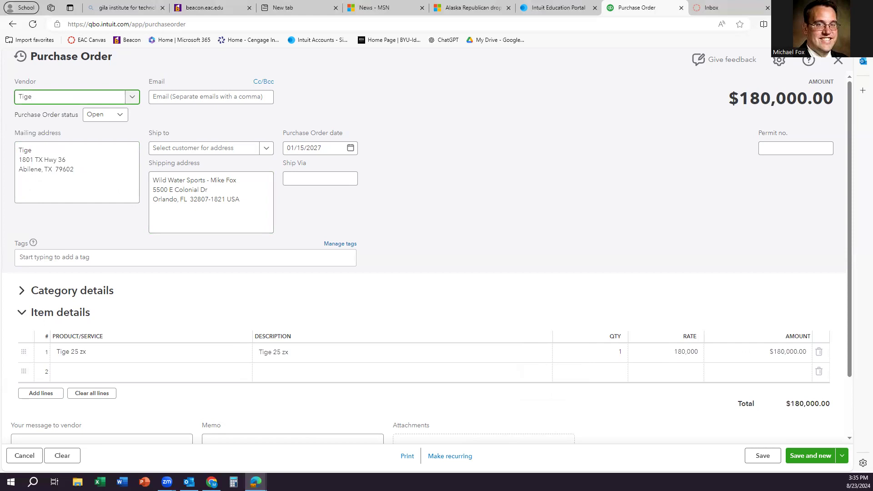
click(329, 146)
Step: Enter Tige Thruster Control Package as line 1's product to create it as a new item
click(131, 359)
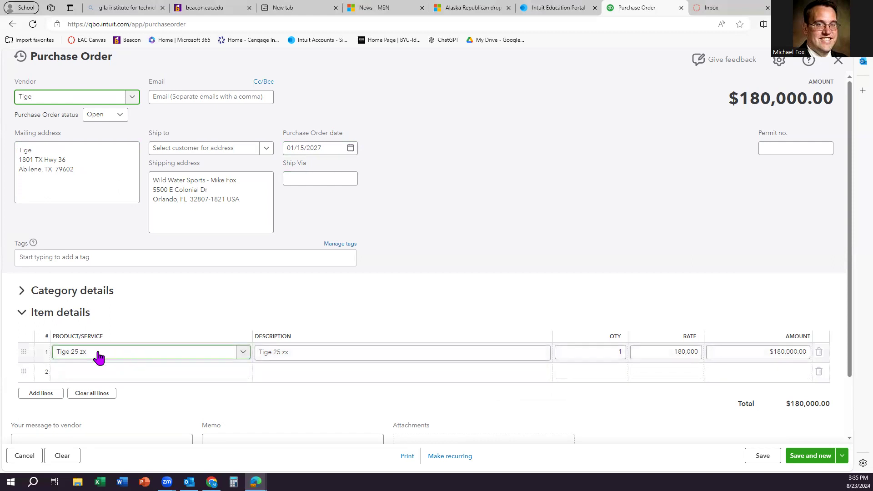
click(108, 358)
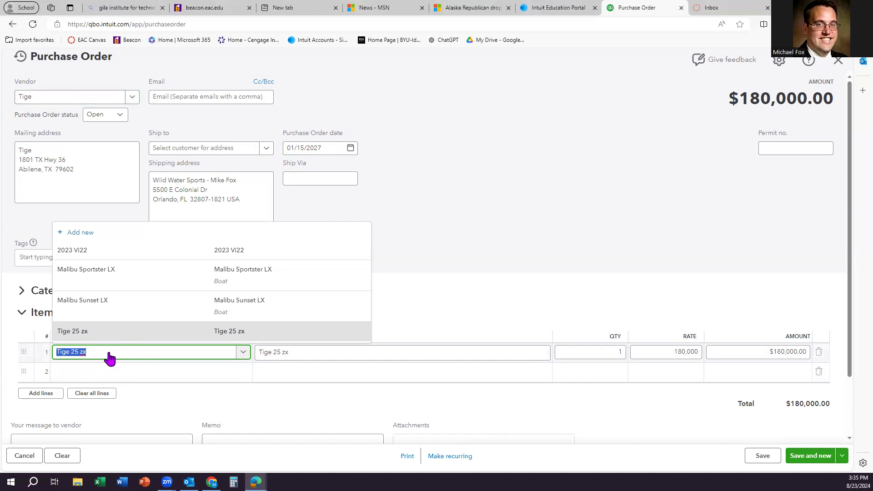
text(T)
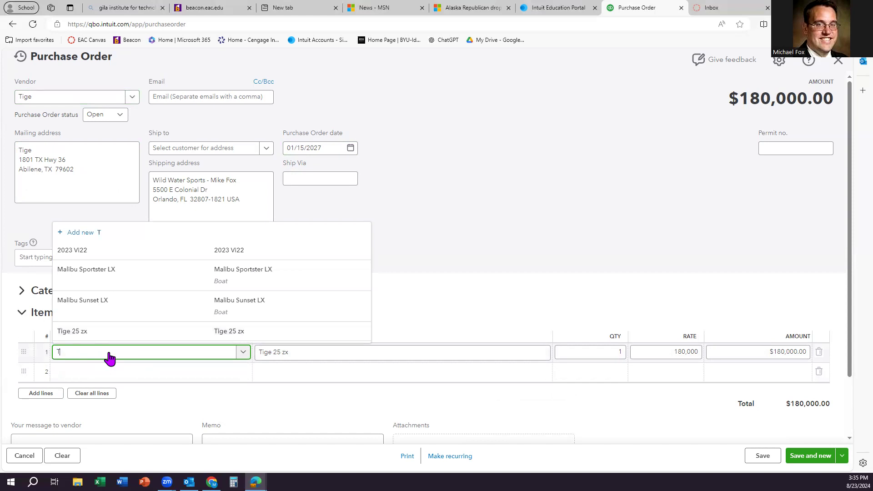
text(ige Th)
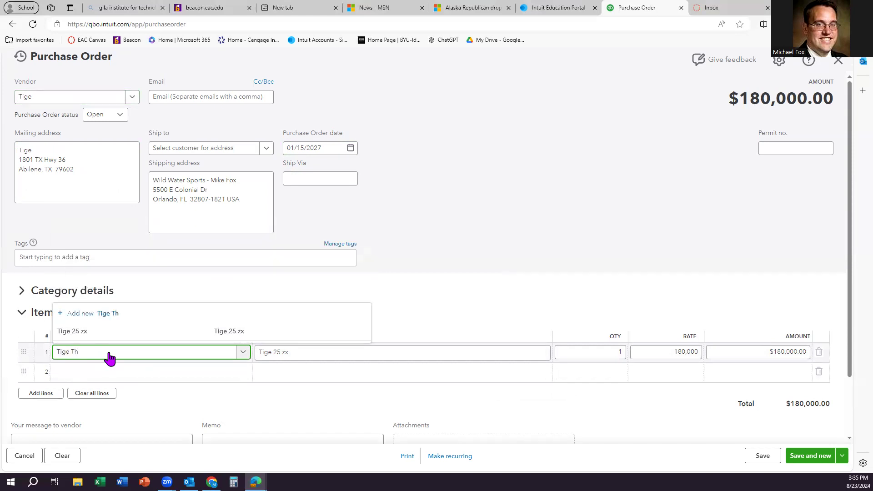
text(ruster Contorol Package)
key(Tab)
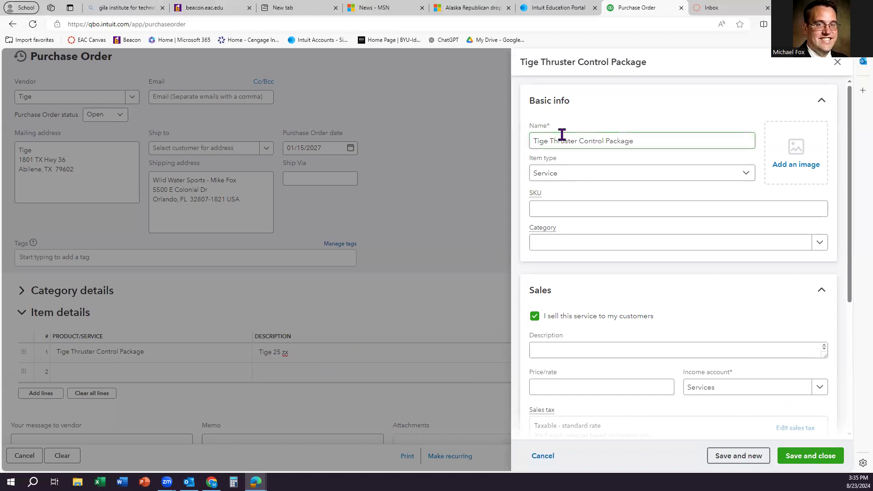
Step: Make the item an inventory item with 0 on hand as of 01/15/2027
click(575, 175)
click(580, 212)
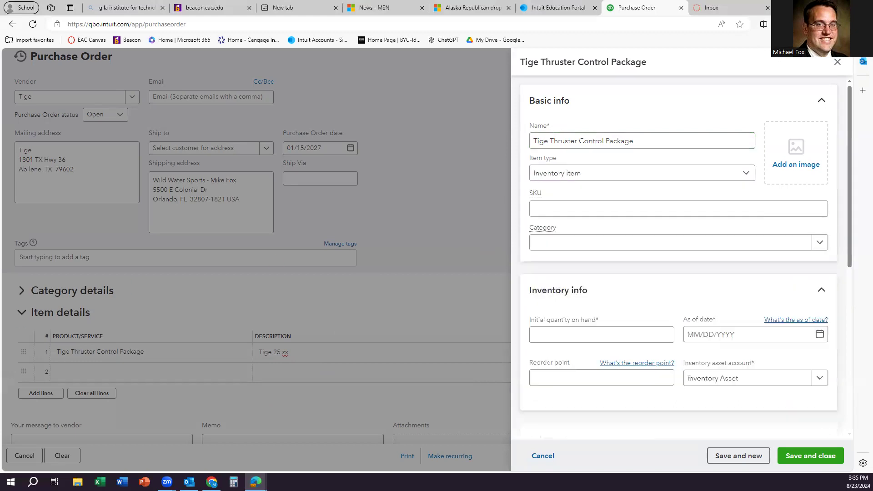
click(571, 335)
text(0)
key(Tab)
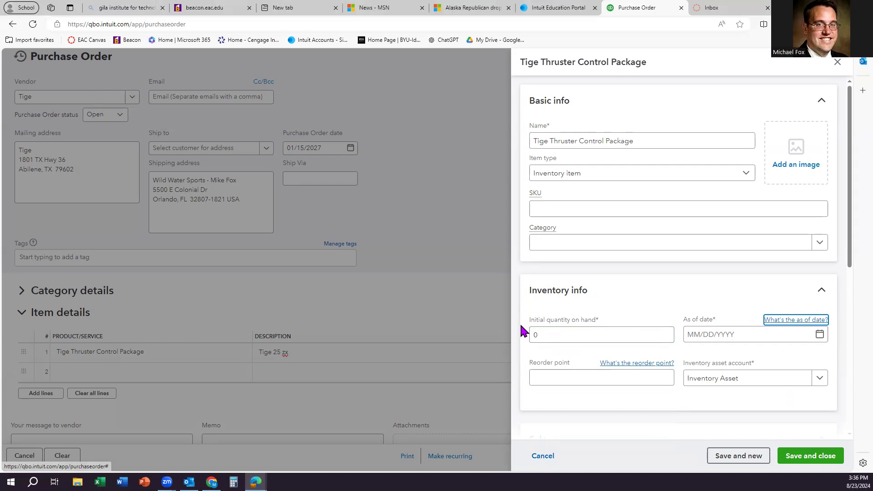
click(722, 334)
text(01/15)
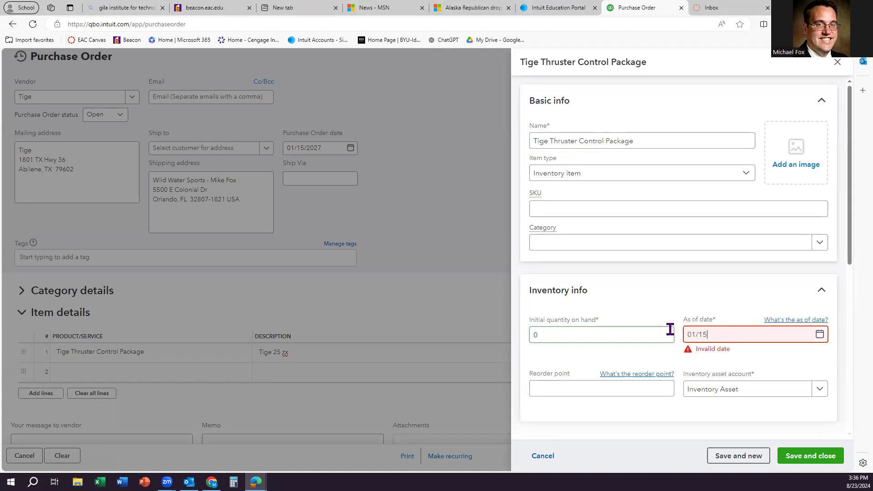
text(0/2027)
click(567, 380)
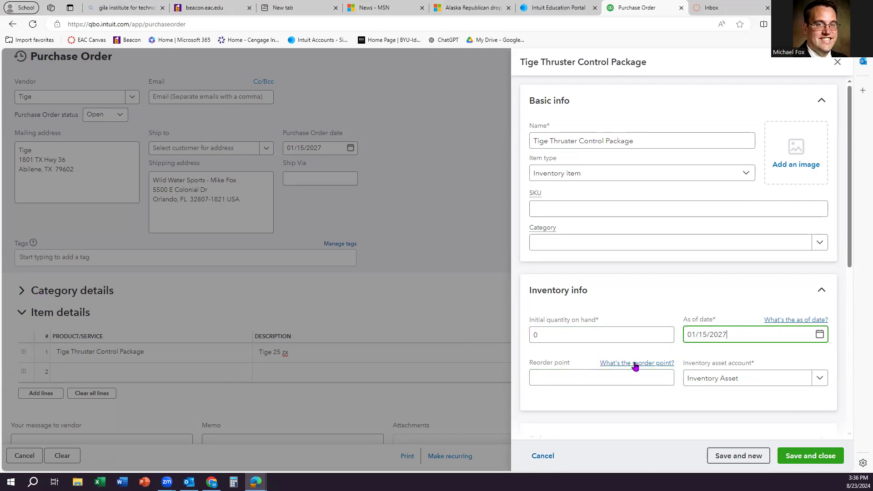
Step: Choose Inventory as the item's inventory asset account
click(741, 385)
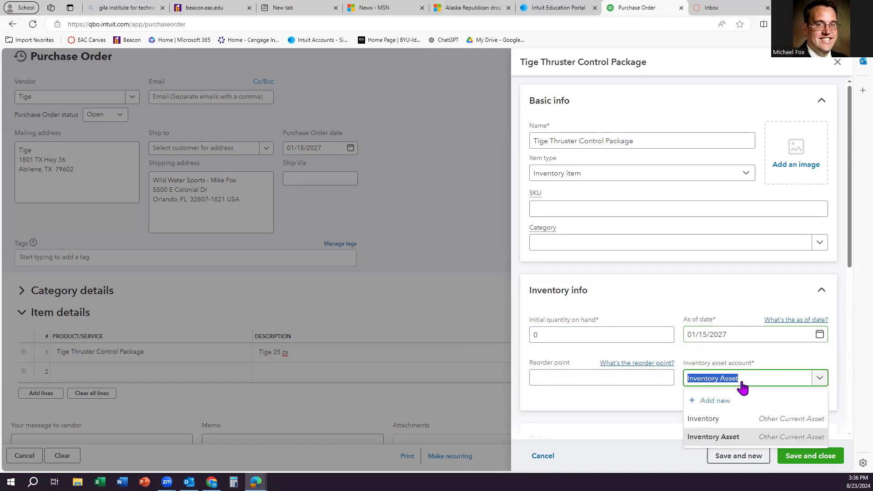
click(722, 421)
scroll(647, 364, down, 5)
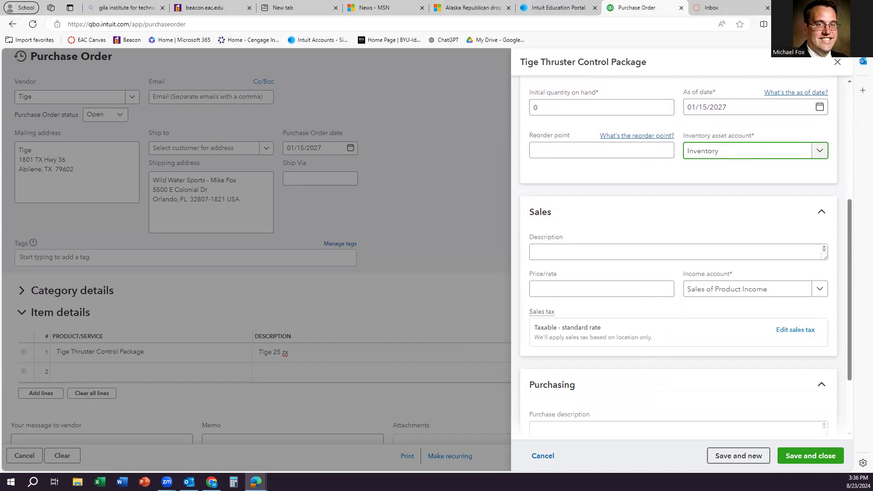
click(627, 251)
scroll(627, 247, up, 3)
Step: Copy the item name into both the sales and purchase descriptions
scroll(627, 248, up, 2)
triple_click(571, 142)
key(ctrl+c)
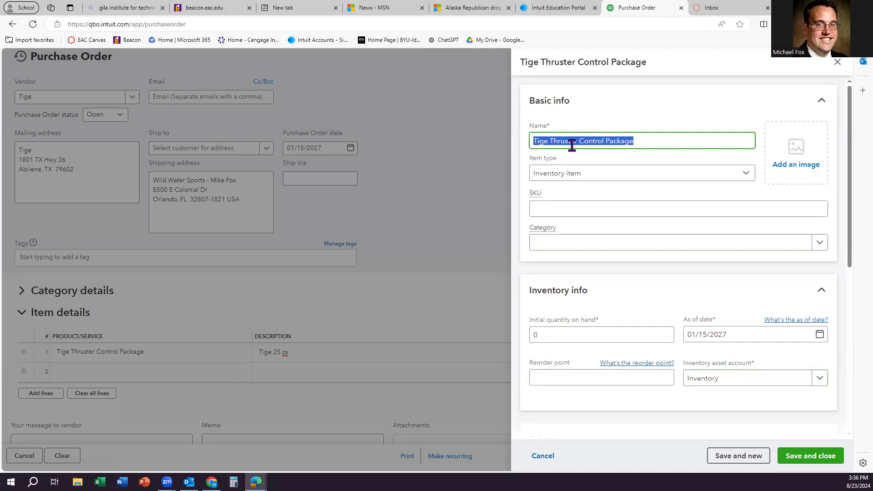
scroll(639, 293, down, 4)
click(581, 297)
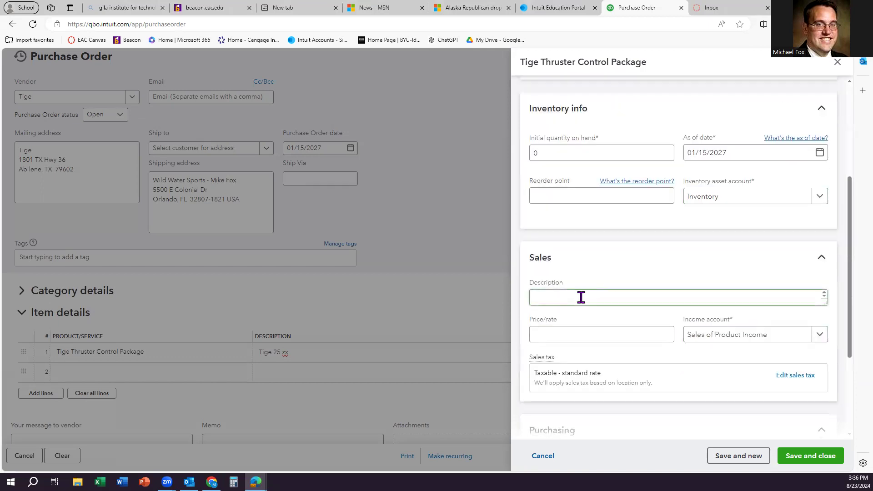
key(ctrl+v)
scroll(591, 308, down, 3)
click(564, 332)
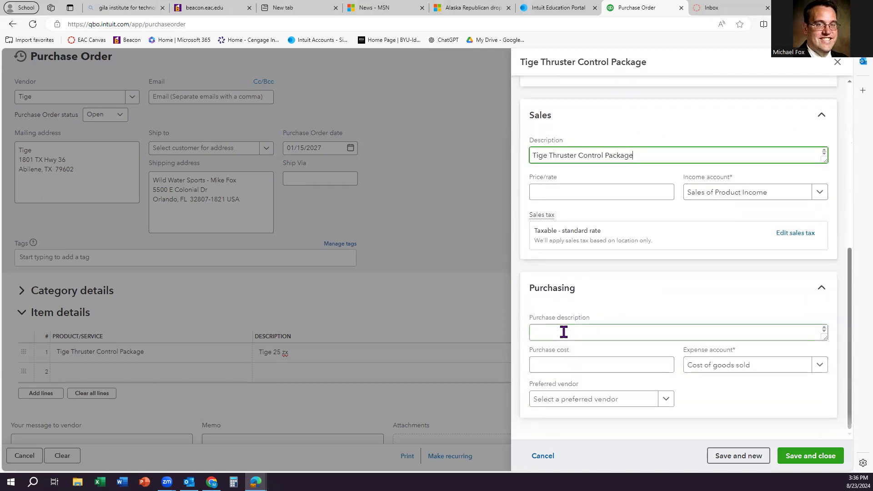
key(ctrl+v)
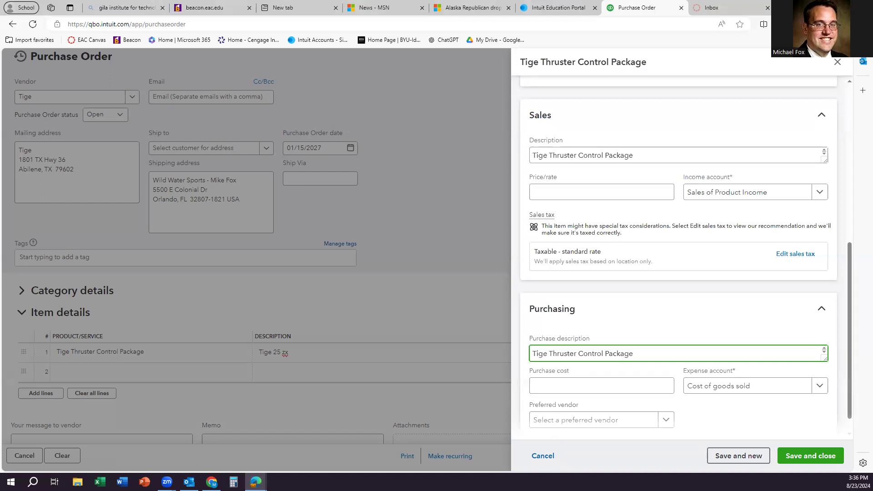
Step: Enter a 20000 purchase cost and a 25000 selling price
click(572, 385)
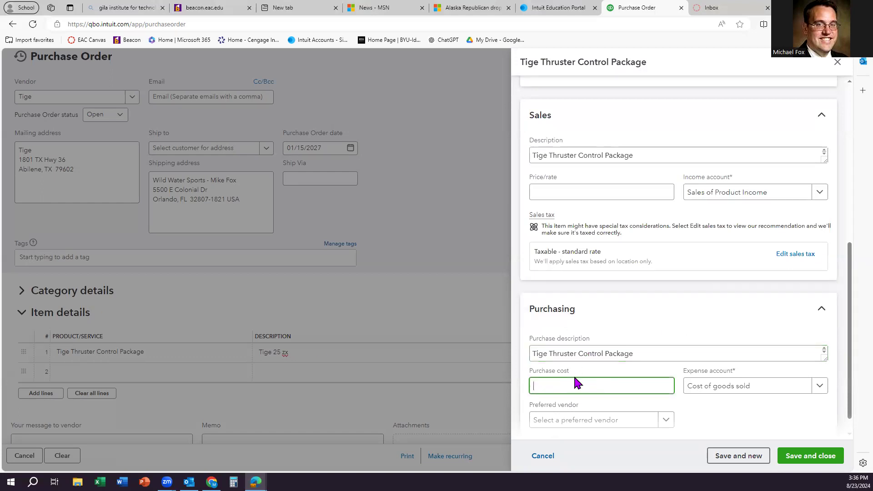
text(20000)
click(571, 192)
text(25000)
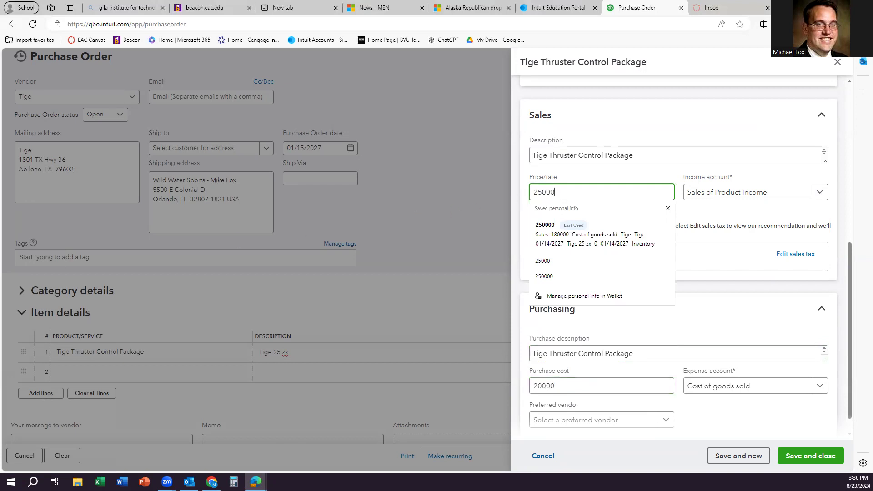
click(749, 313)
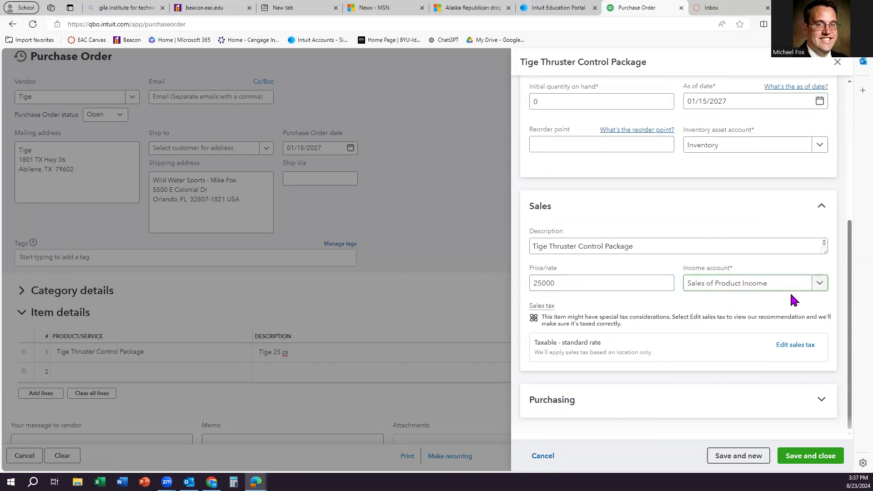
Step: Choose Sales Parts as the income account and review the purchasing details
click(820, 286)
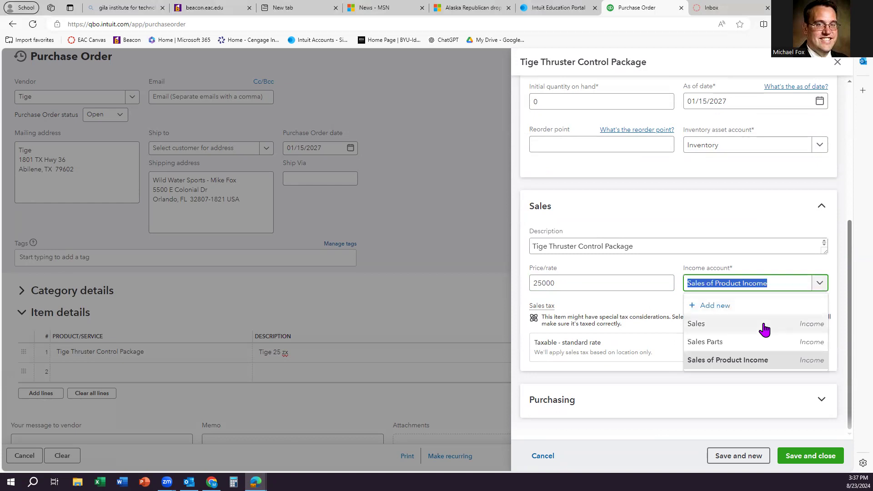
click(741, 342)
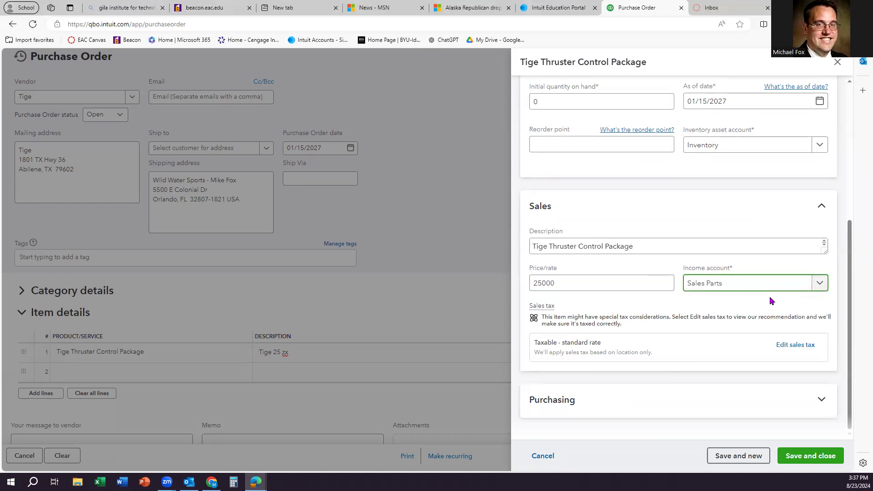
click(824, 286)
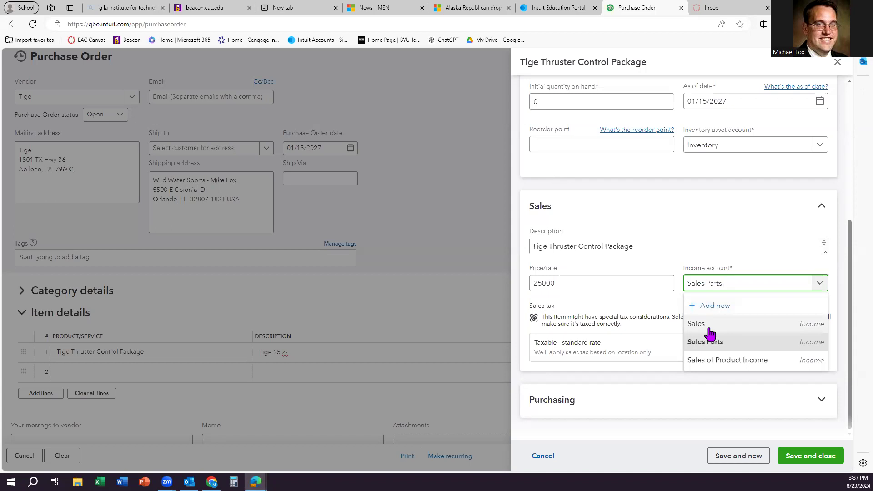
click(670, 372)
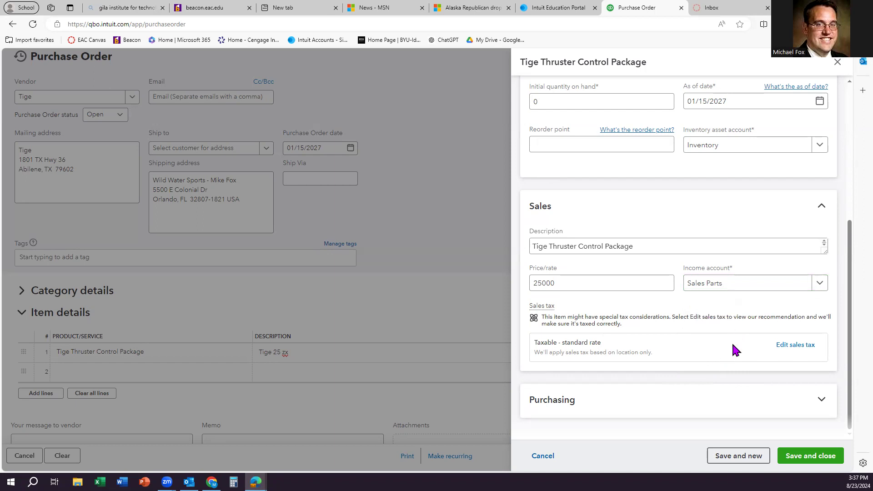
click(715, 400)
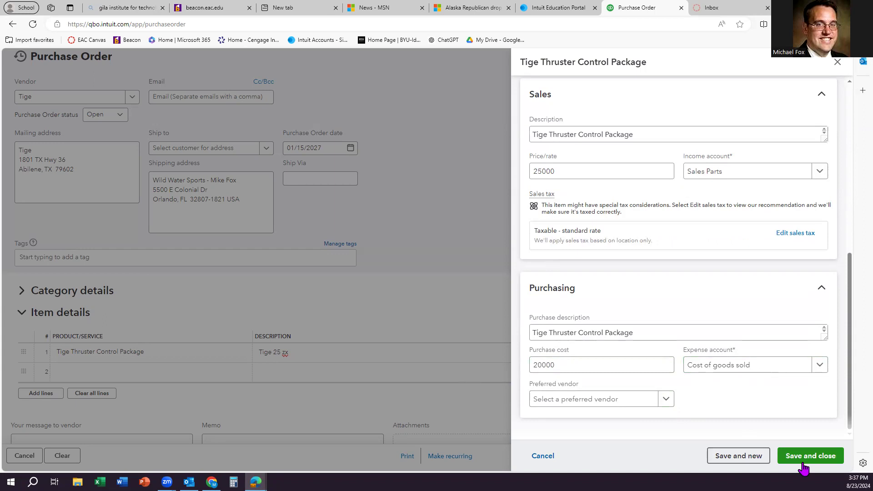
Step: Save the Tige Thruster Control Package product, then save and close the $20,000 Tige purchase order
click(802, 463)
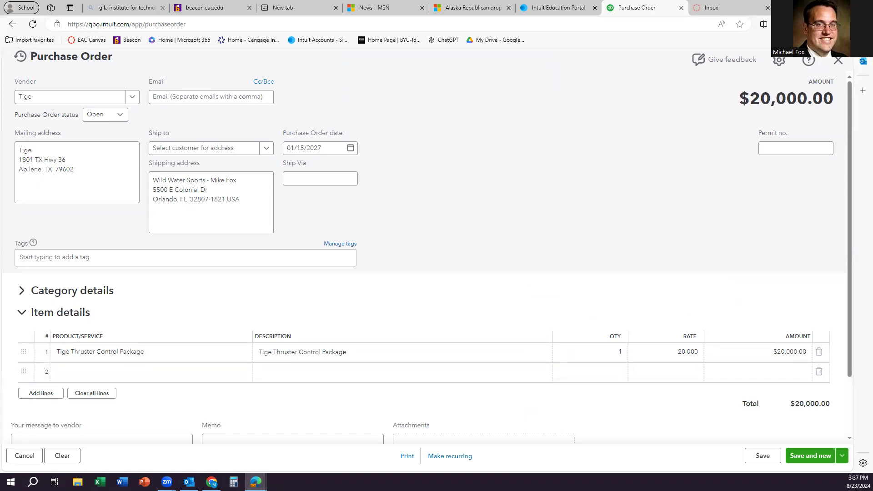
click(842, 456)
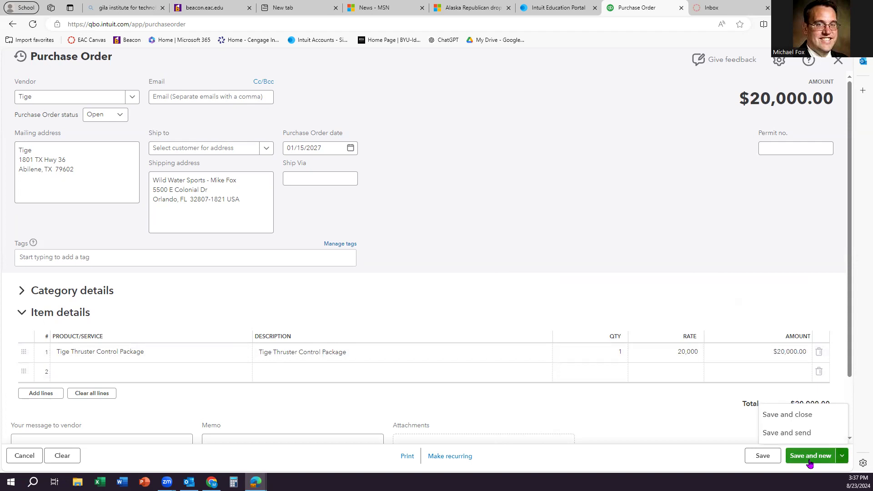
click(789, 414)
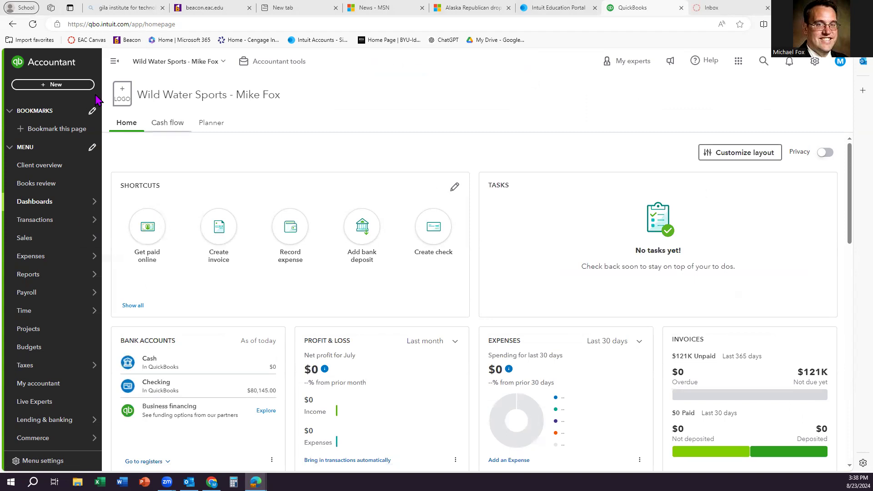
Step: Start a new bill with Tige as the vendor
click(51, 85)
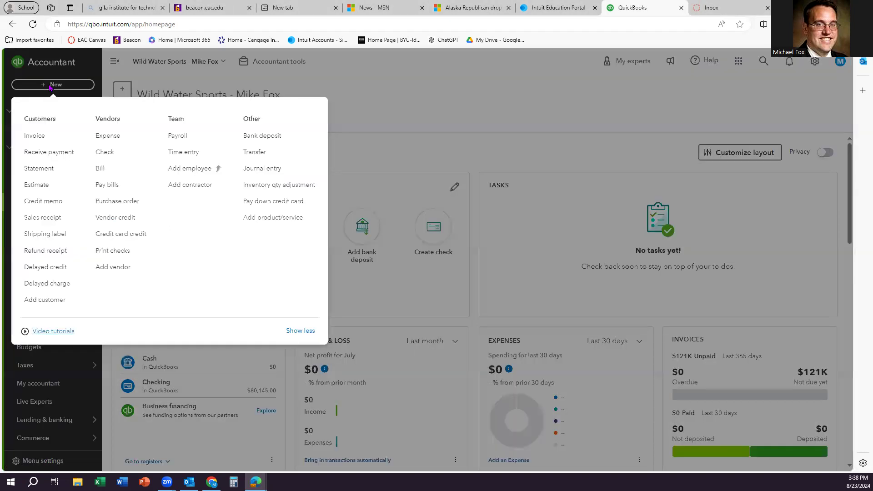
click(108, 170)
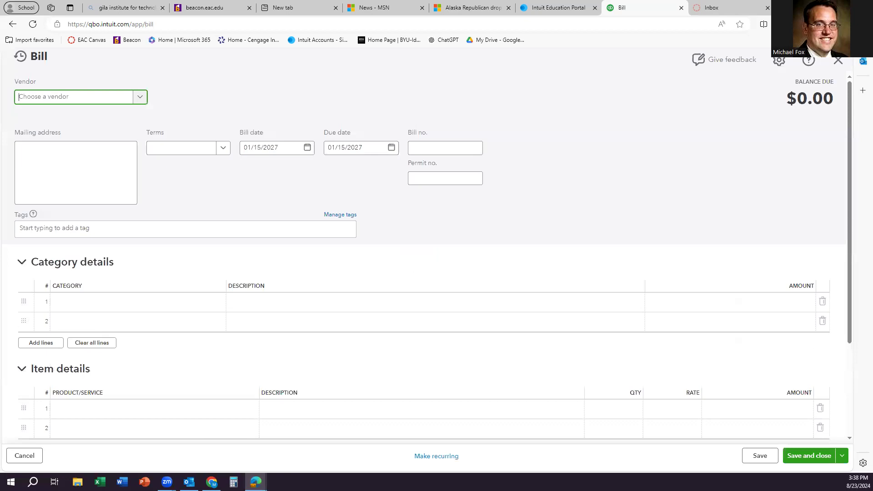
click(98, 97)
click(85, 218)
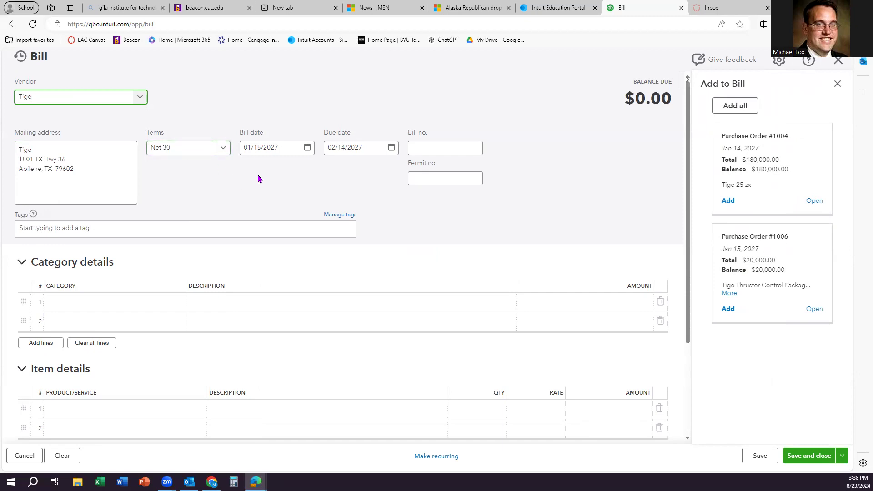
Step: Set the bill date to 01/18/2027 and collapse the category details
click(280, 149)
click(307, 150)
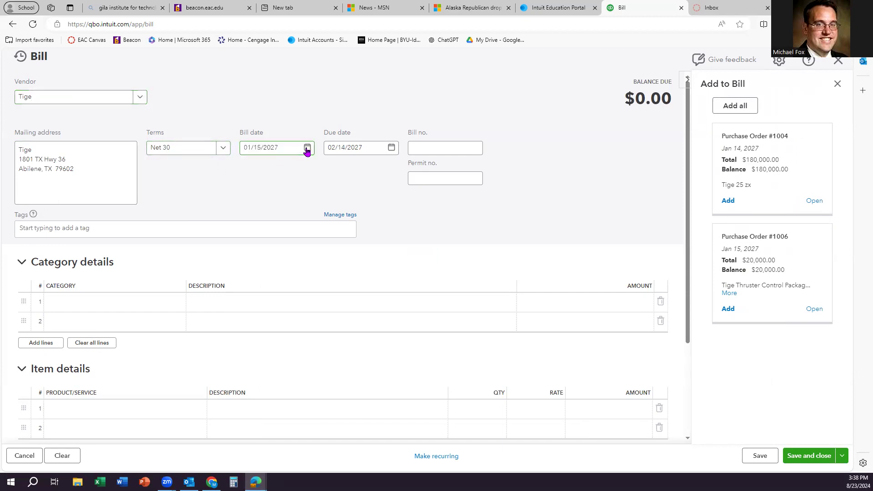
click(265, 245)
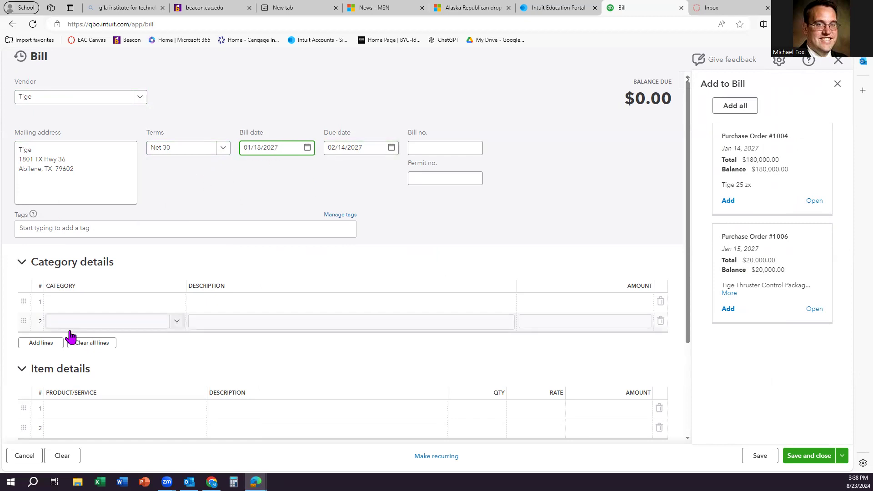
click(21, 262)
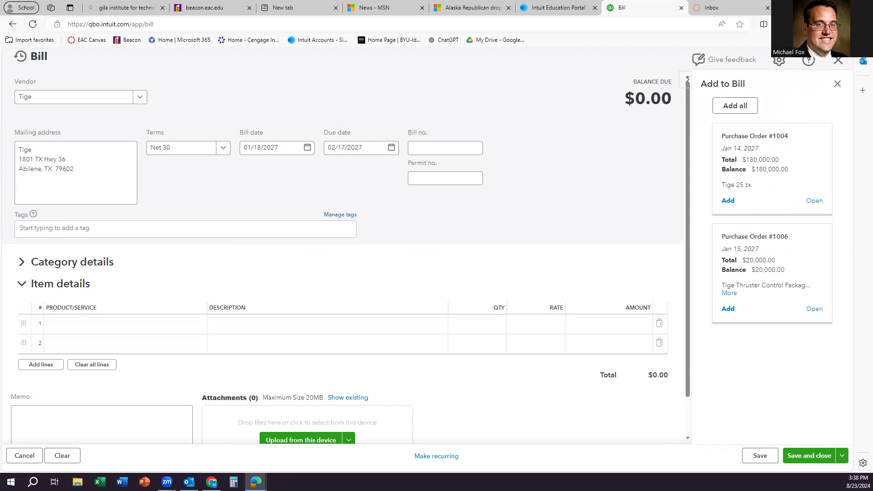
click(73, 325)
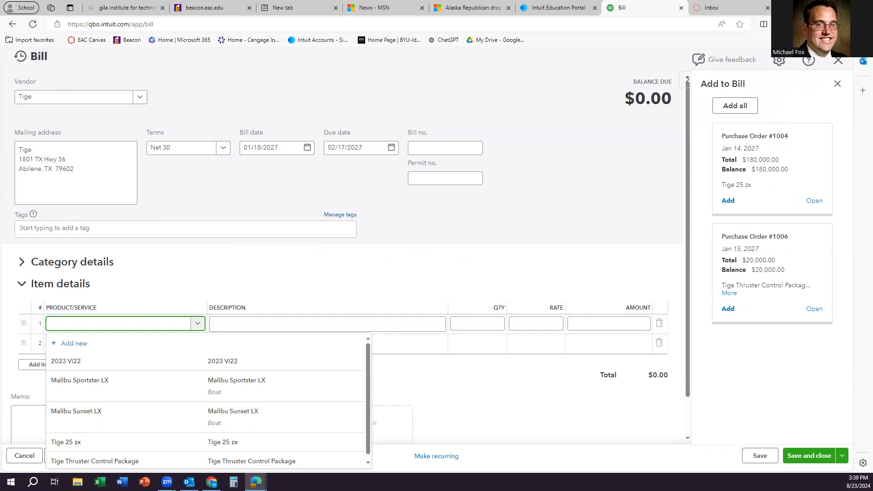
click(801, 165)
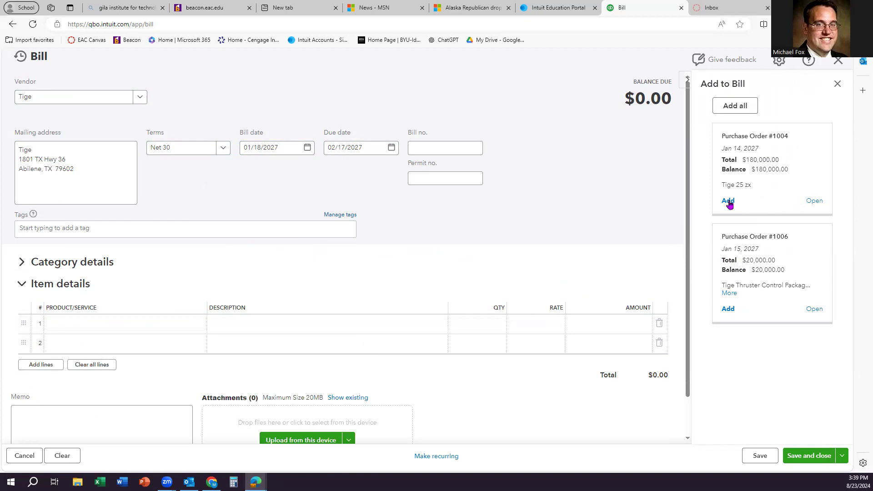
Step: Add purchase order #1004 to the $180,000 Tige bill, then save it and start another
click(727, 201)
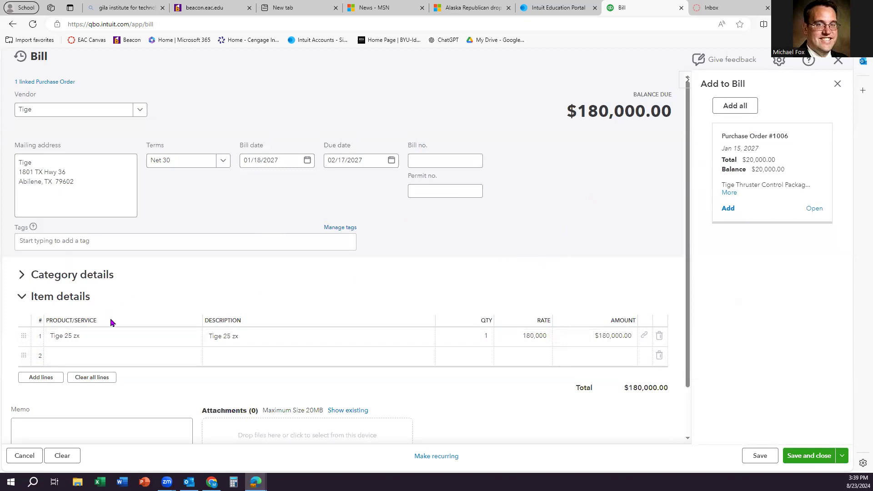
click(100, 340)
scroll(426, 296, down, 1)
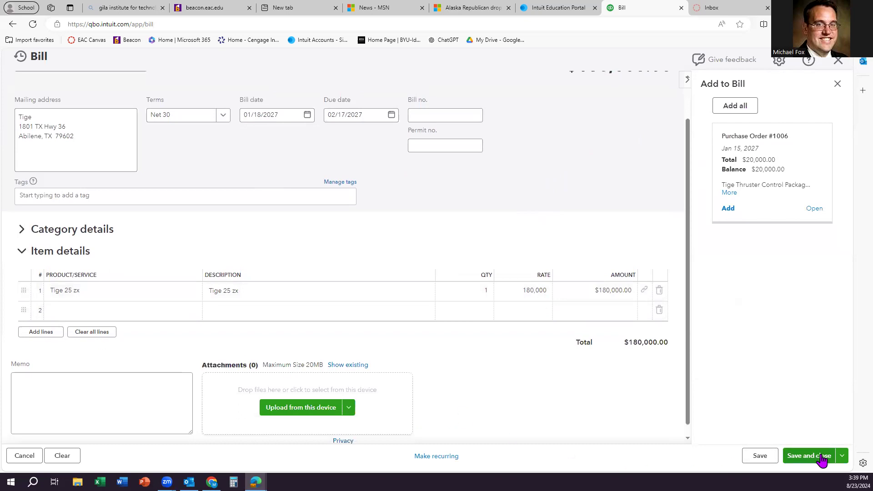
click(841, 455)
click(745, 414)
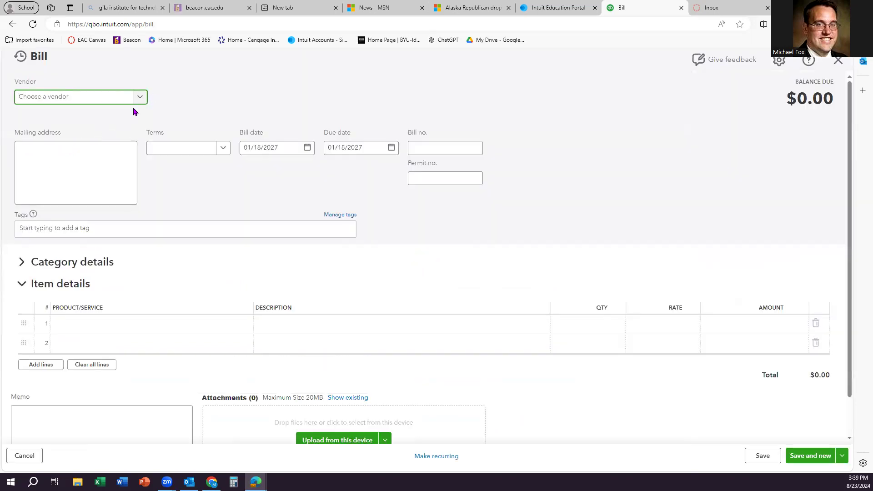
Step: Choose Malibu Boats as the bill's vendor with Net 30 terms, due 02/17/2027
click(136, 103)
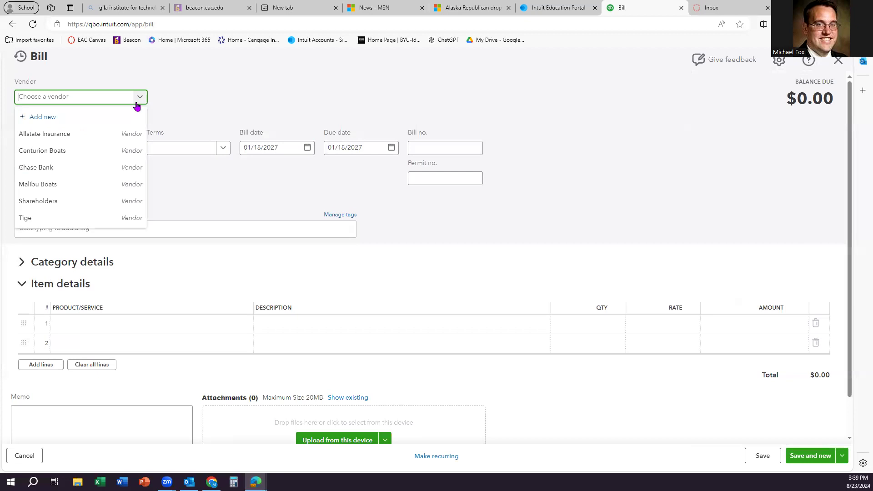
click(64, 183)
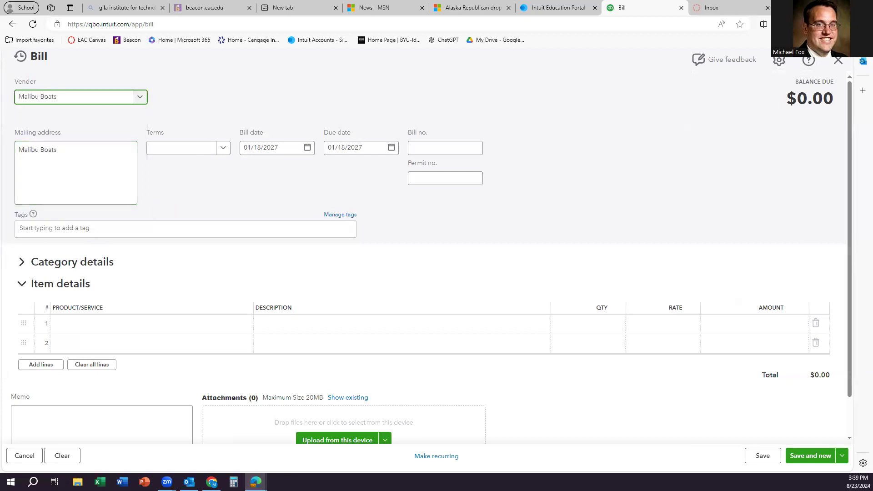
click(222, 148)
click(173, 219)
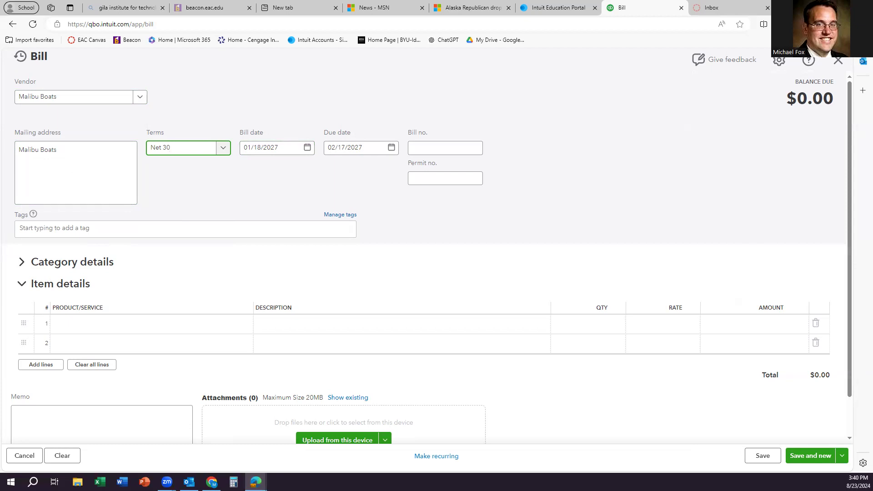
click(80, 325)
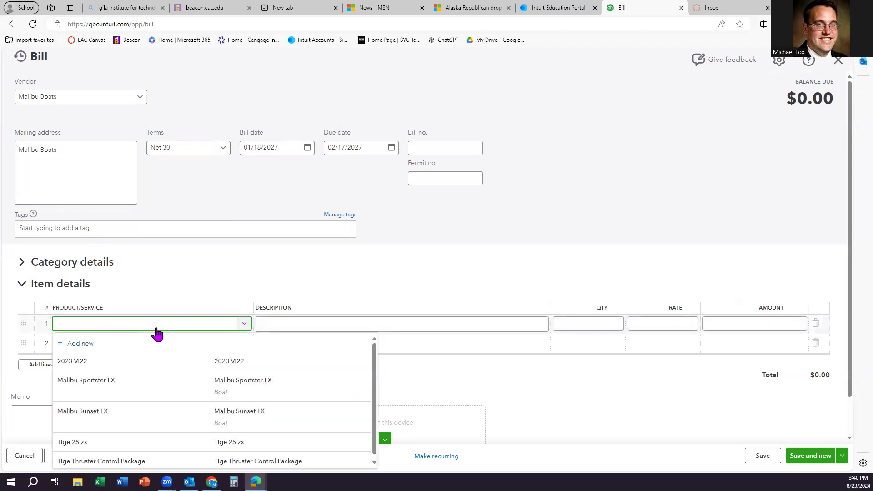
Step: Start a new product named Wake Accessory Package
click(81, 344)
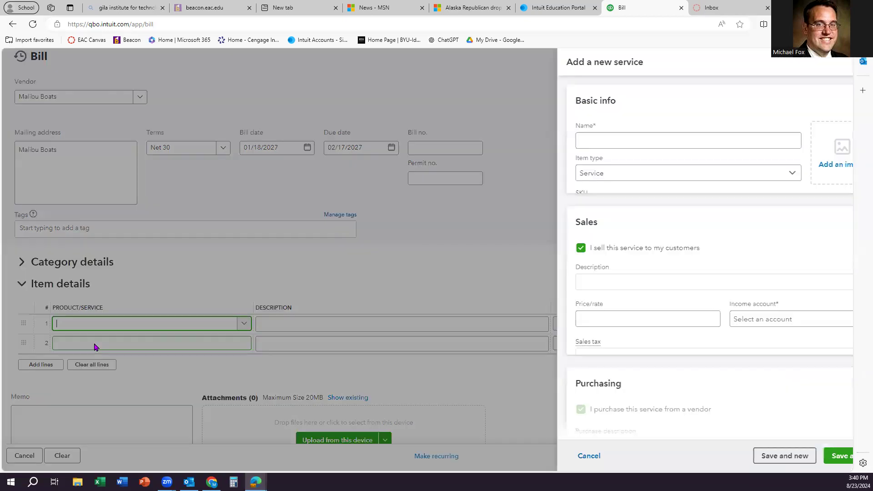
click(544, 140)
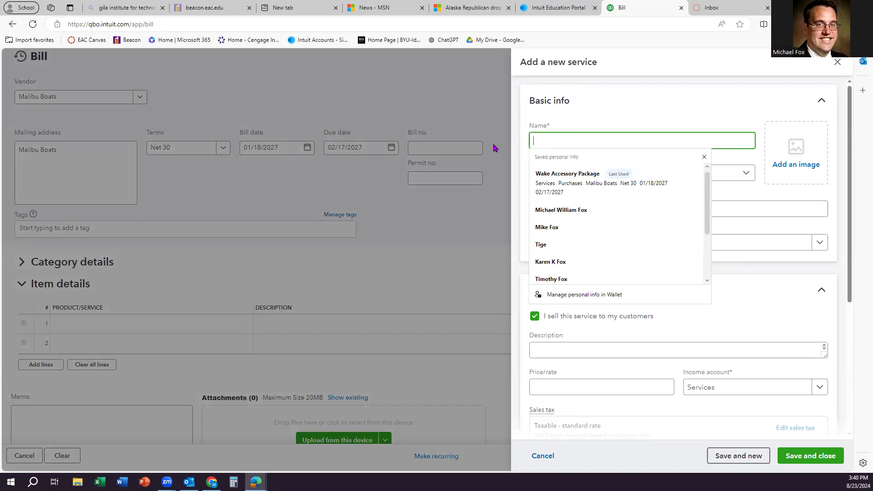
text(Wa)
key(Tab)
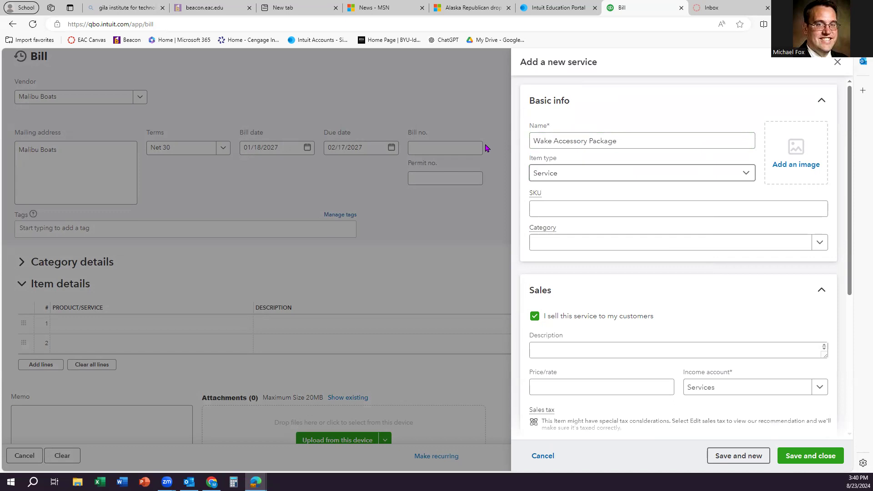
Step: Make it an inventory item with 0 on hand as of 01/18/2027, tracked in the Inventory account
click(571, 178)
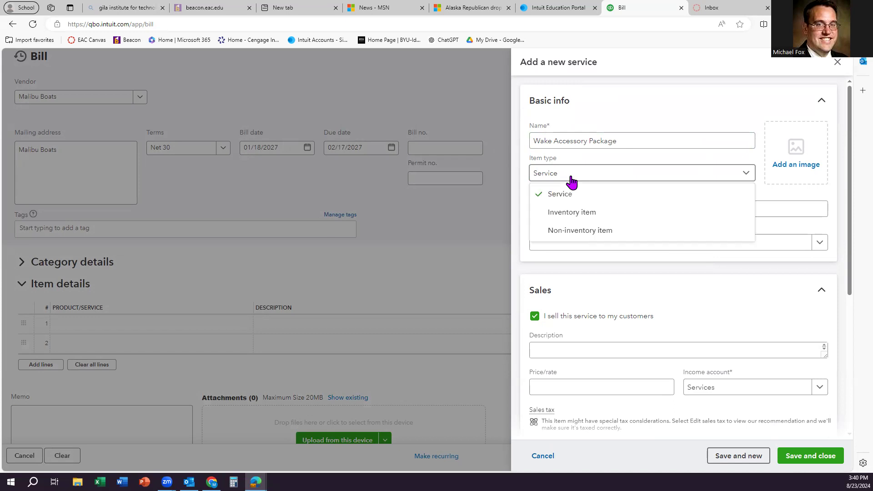
click(575, 213)
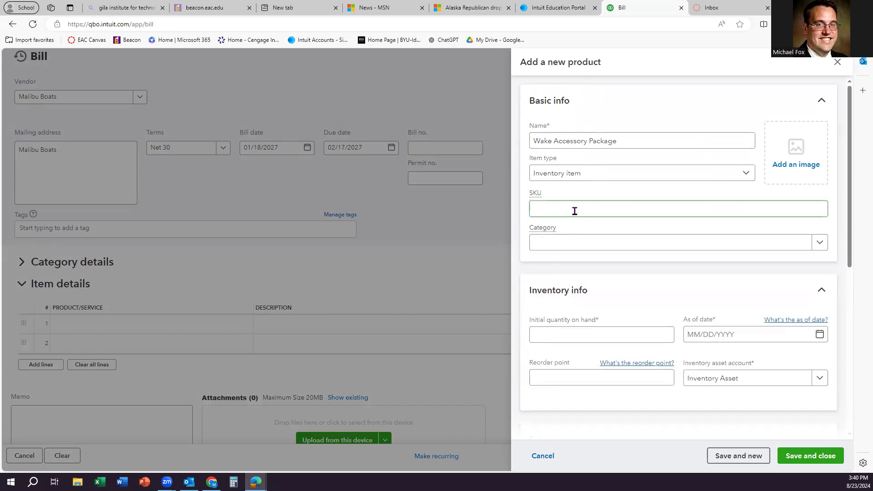
click(594, 332)
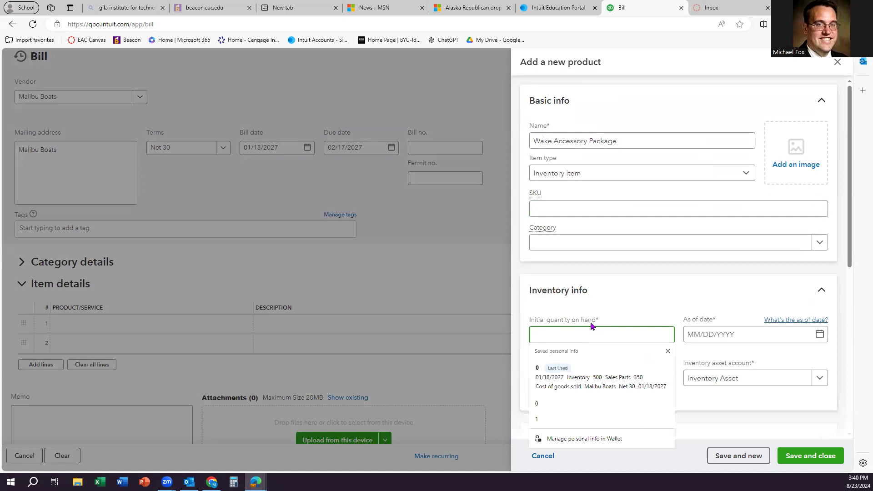
text(0)
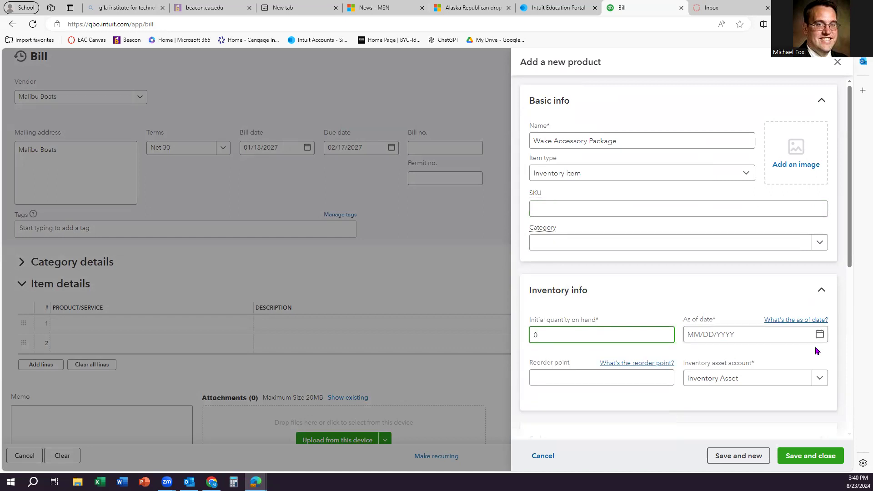
click(756, 338)
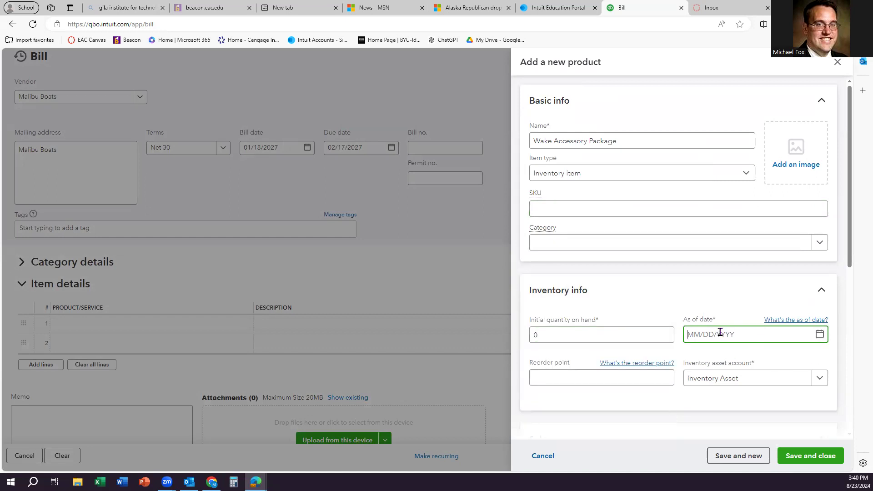
text(01/18/2027)
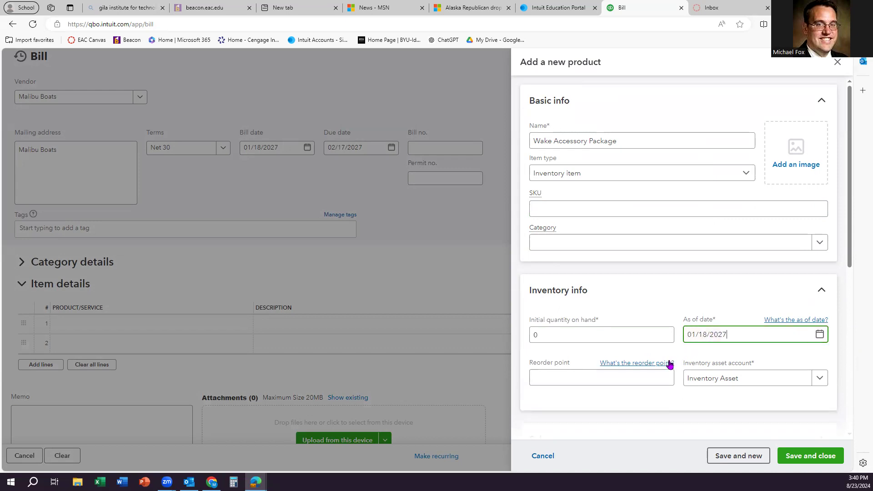
click(773, 384)
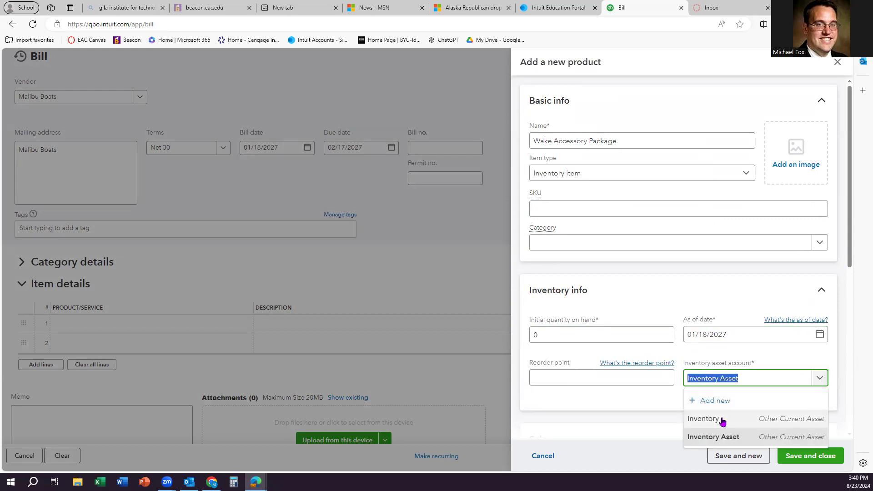
click(721, 418)
scroll(658, 330, down, 4)
scroll(658, 330, down, 1)
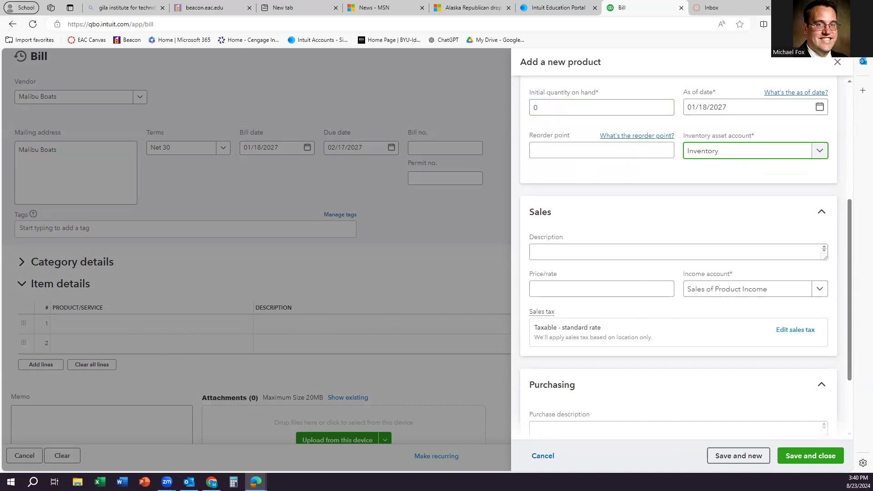
Step: Give the product a 500 sales price and a 350 purchase cost
click(556, 288)
text(500)
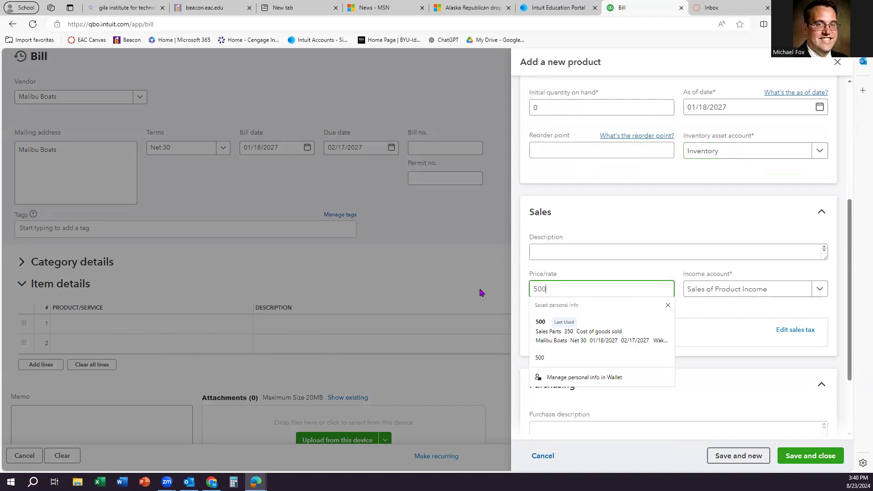
key(Escape)
scroll(586, 419, down, 2)
click(548, 364)
text(350)
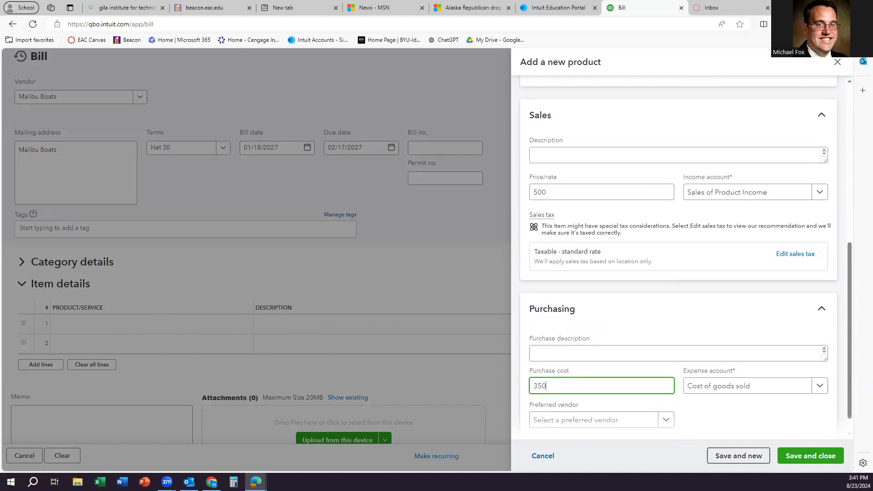
Step: Copy the product name into both descriptions, choose Sales Parts income, and save the product
scroll(705, 269, up, 7)
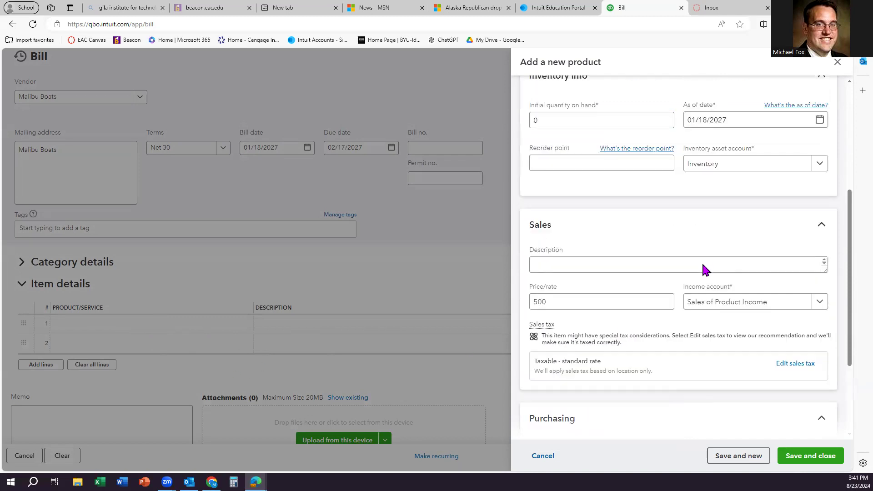
triple_click(572, 141)
key(ctrl+c)
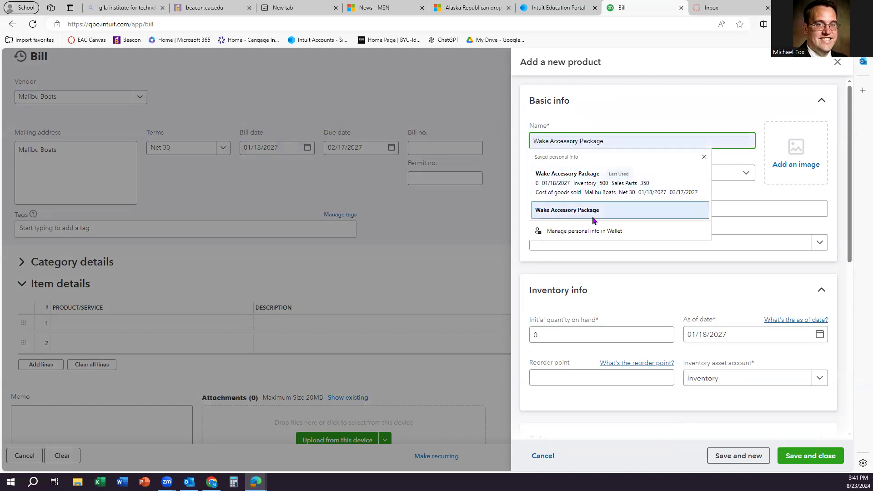
scroll(663, 307, down, 5)
click(547, 255)
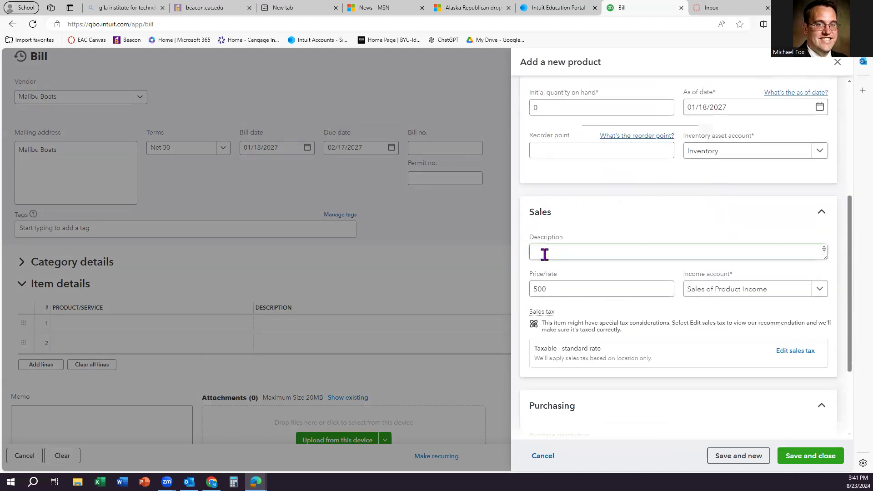
key(ctrl+v)
scroll(550, 264, down, 3)
click(551, 333)
key(ctrl+v)
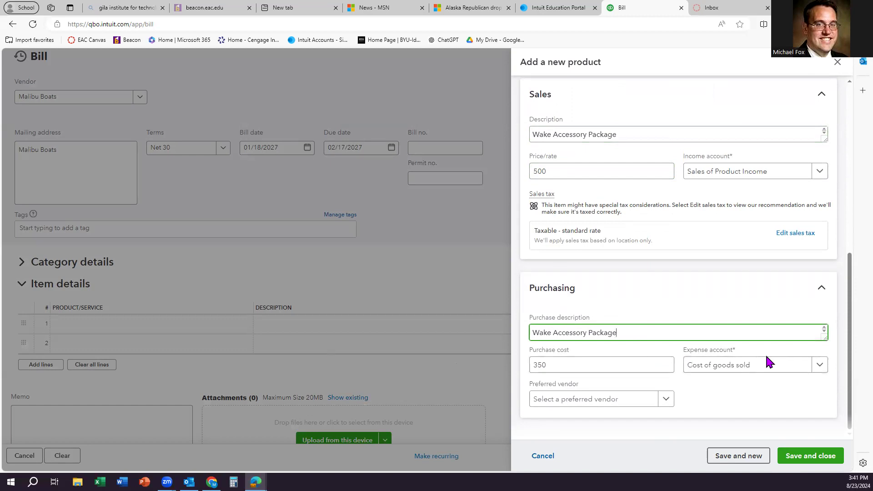
click(821, 176)
click(751, 230)
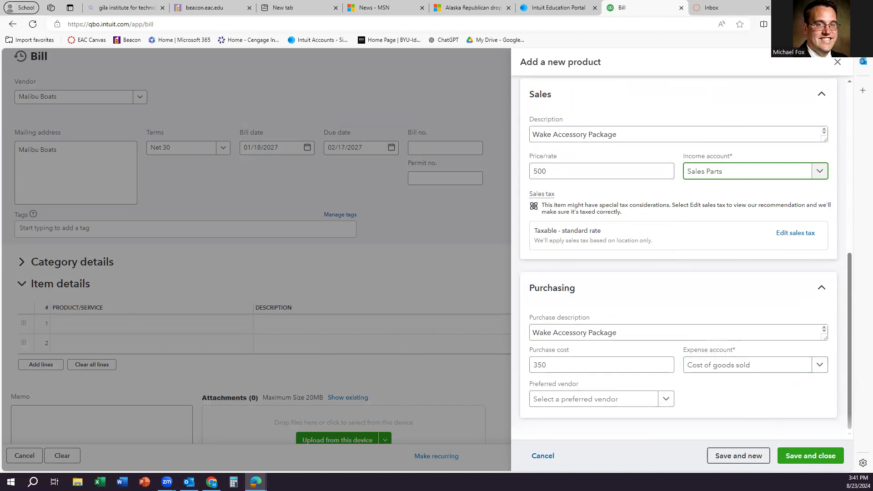
click(803, 457)
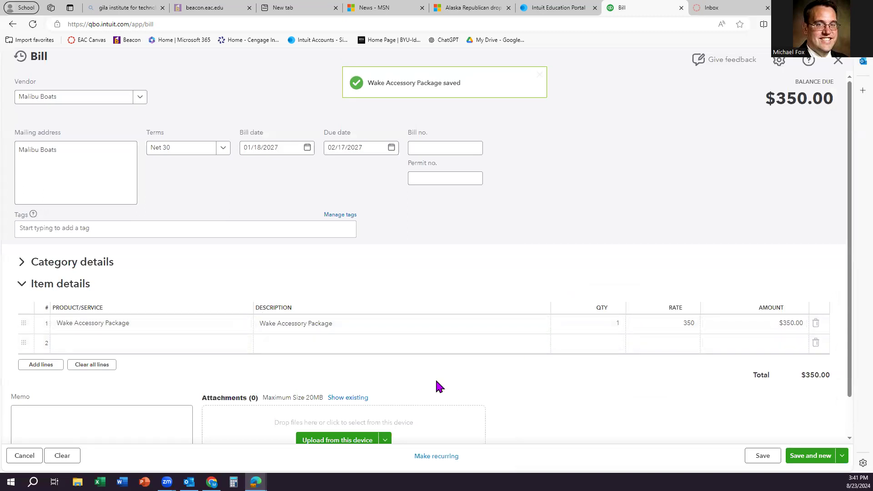
Step: Raise the Wake Accessory Package quantity to 5 for a $1,750.00 bill, then save and start a new bill
click(423, 341)
click(187, 362)
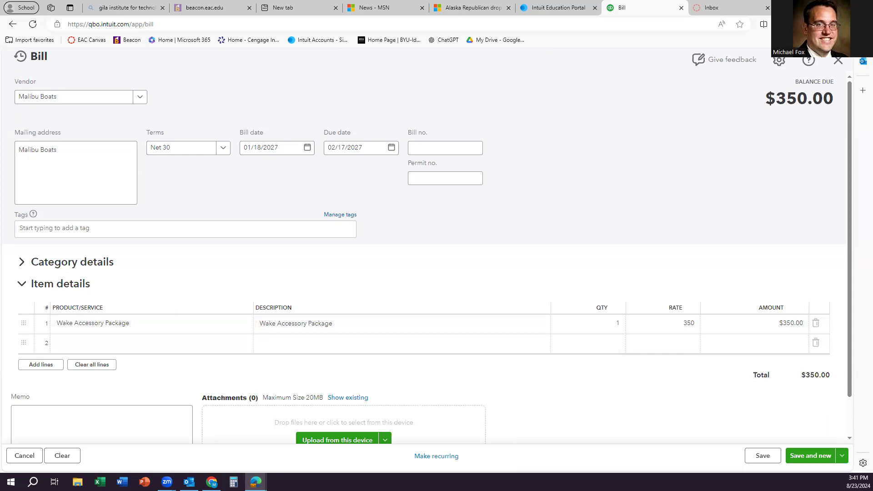
click(578, 328)
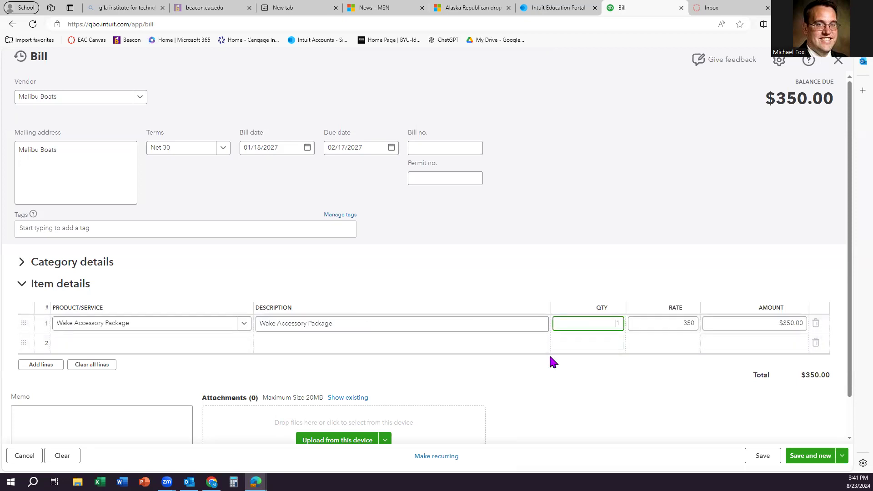
key(Delete)
click(373, 286)
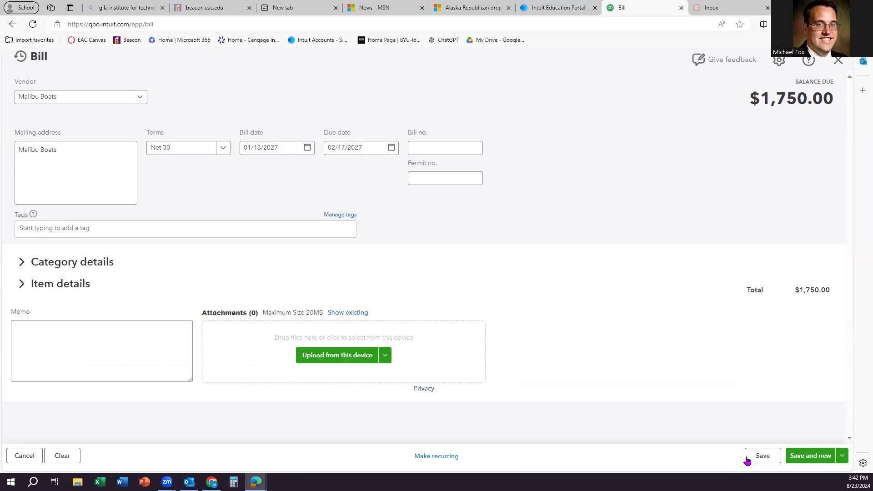
click(813, 456)
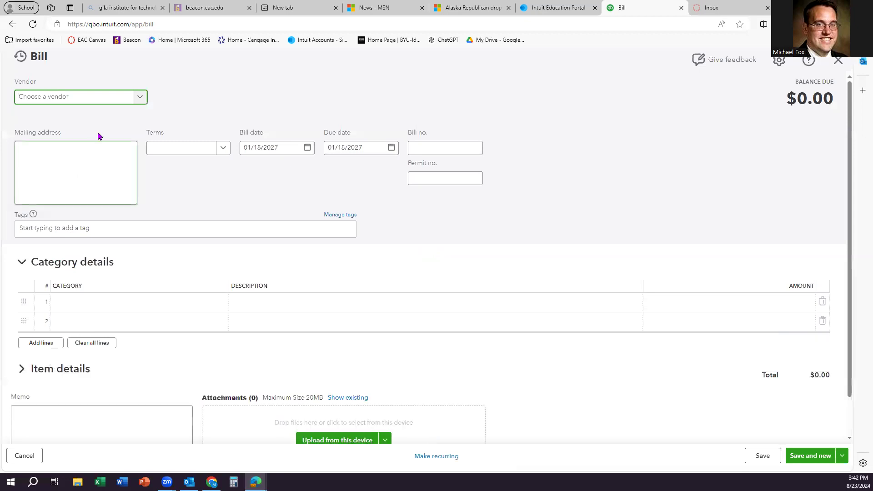
Step: Add Best Buy Geek Squad as a new vendor on the bill
click(87, 102)
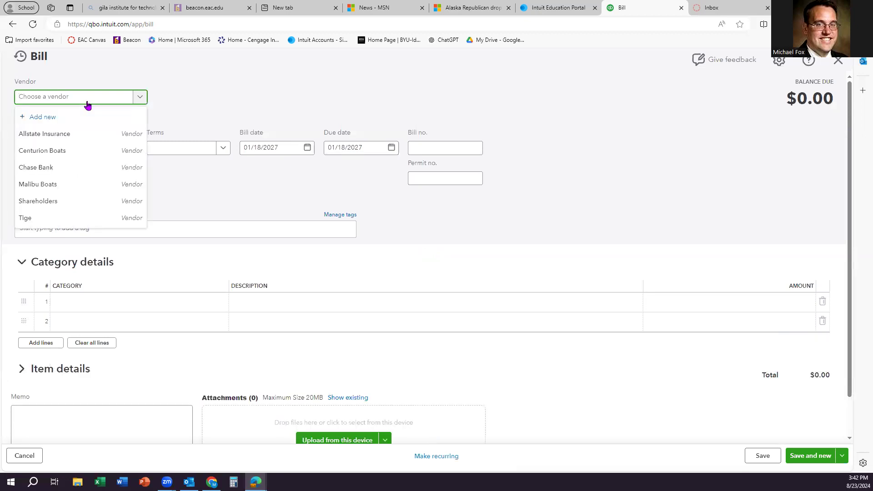
text(BEST)
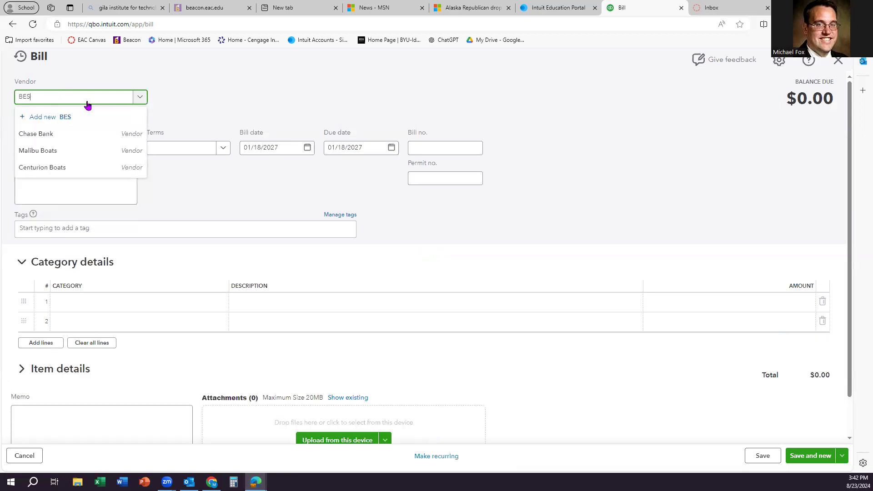
key(BackSpace)
key(BackSpace)
key(BackSpace)
text(est Buy Geek Squad)
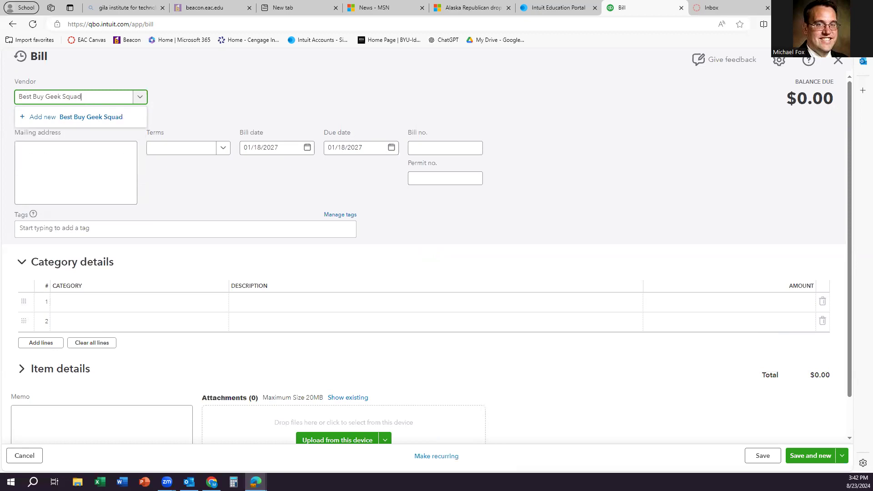
click(208, 106)
click(116, 98)
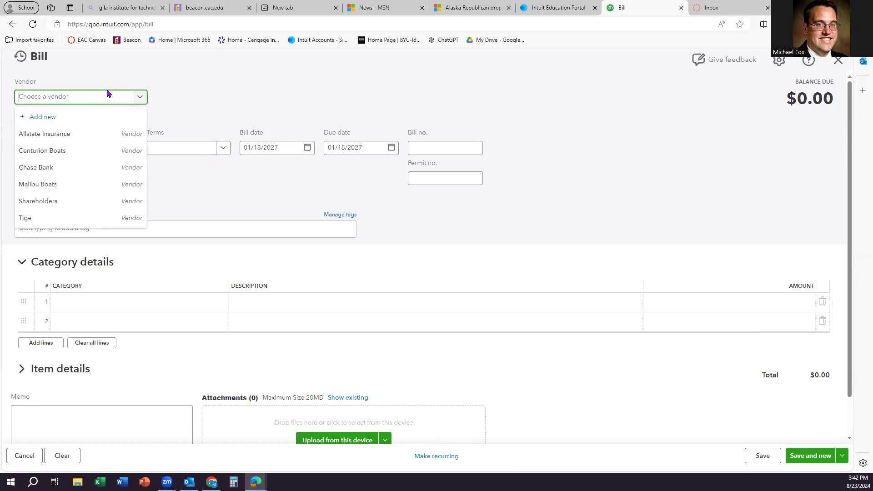
text(Best )
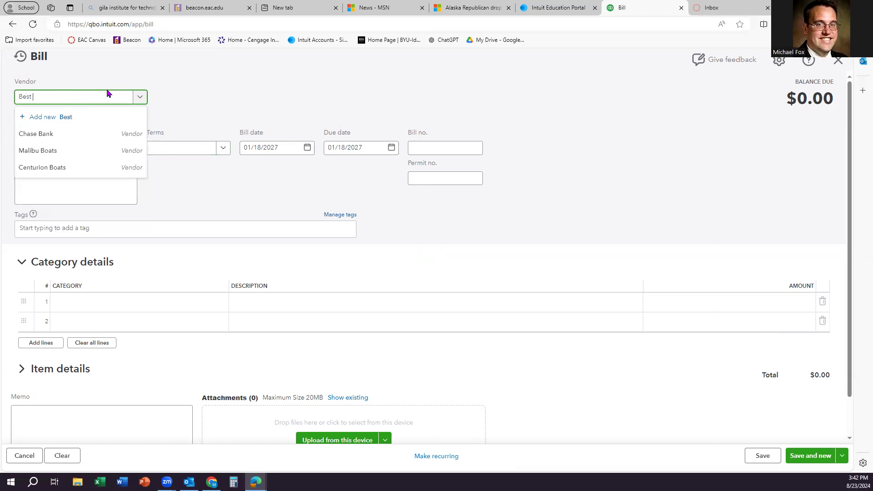
text(Buy Geek Squad)
click(101, 116)
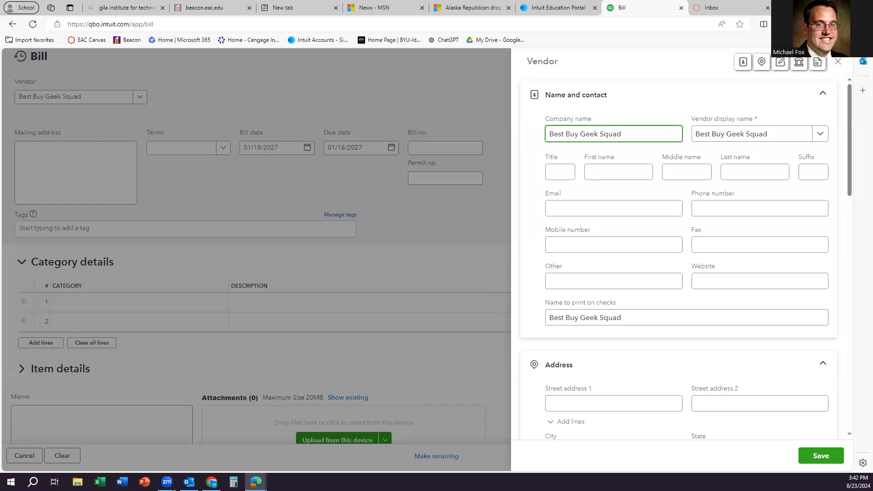
click(820, 456)
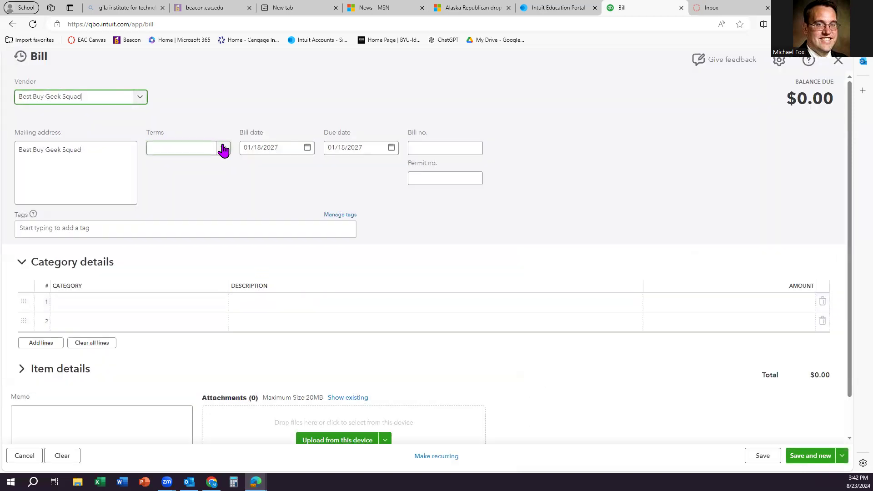
Step: Set the bill's terms to Net 30 and its date to 01/19/2027
click(223, 150)
click(171, 219)
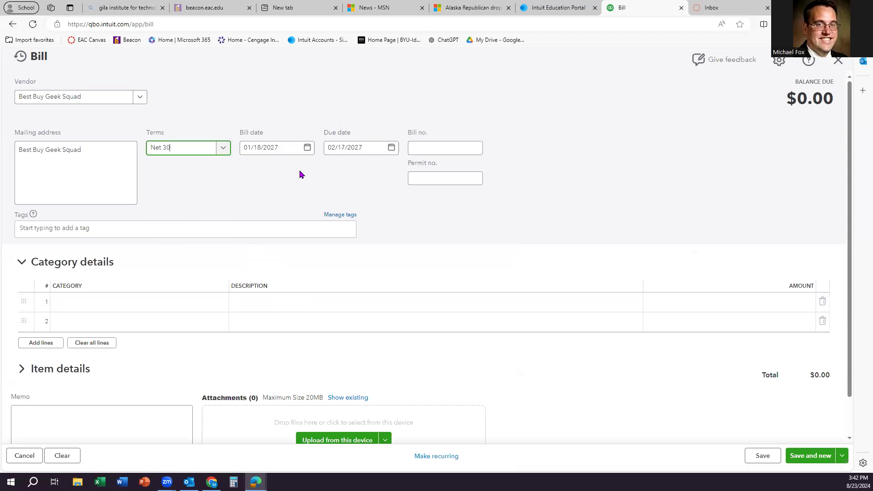
click(307, 147)
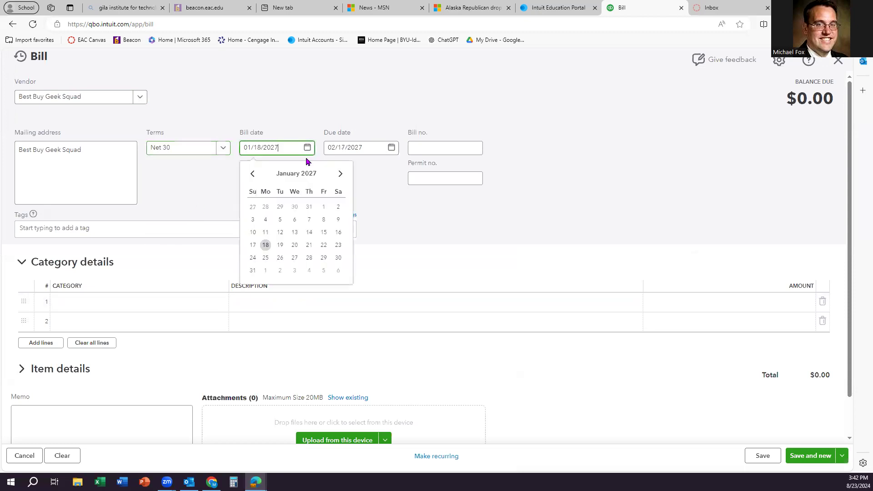
click(280, 245)
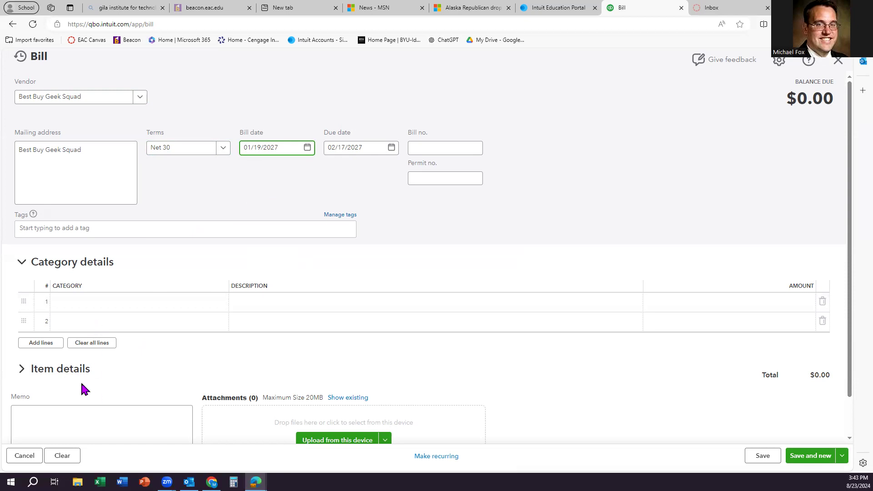
click(59, 293)
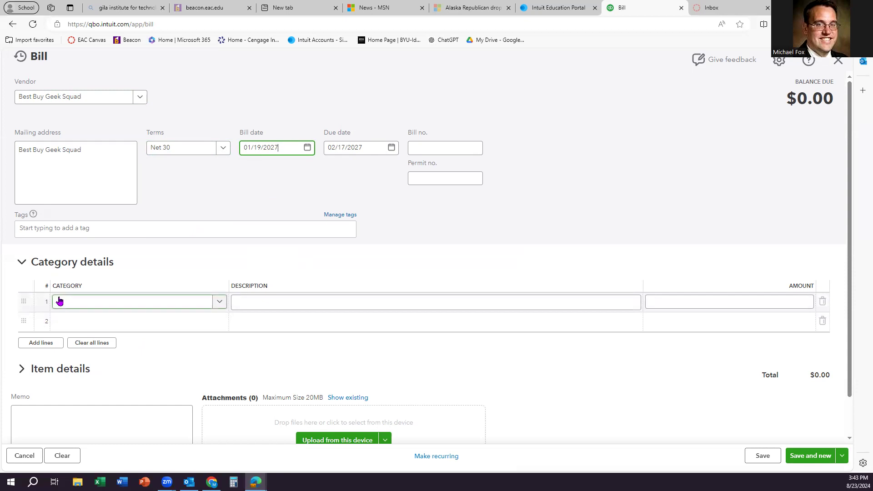
Step: Charge line 1 to the Rent:Equipment rental account
click(118, 302)
text(Rent:)
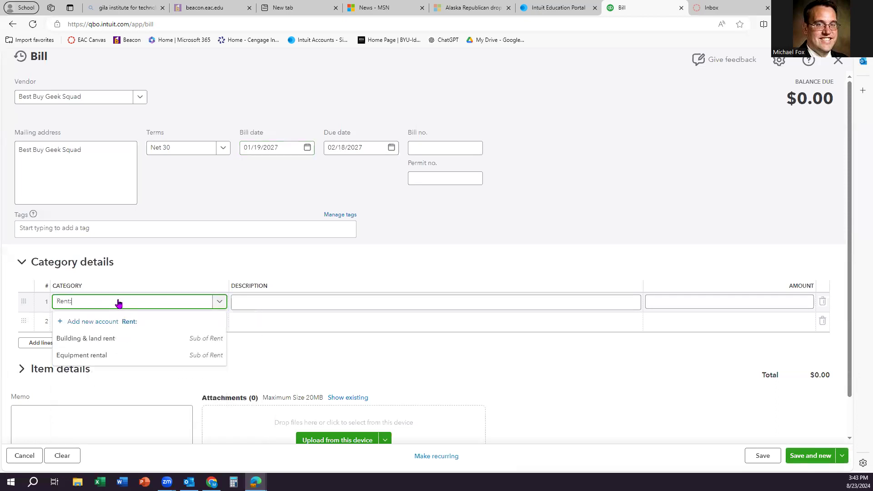
click(104, 356)
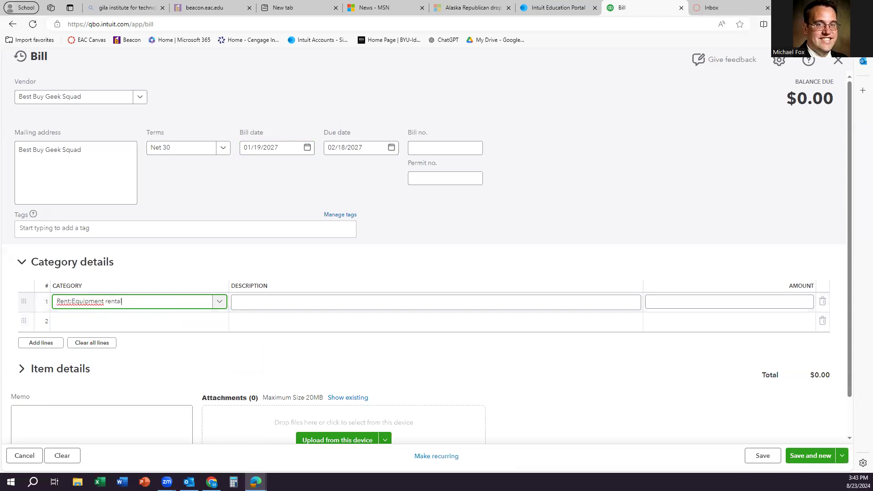
Step: Enter a $6,000 line amount, correcting the mistyped 60,000, then save and start a new bill
click(659, 302)
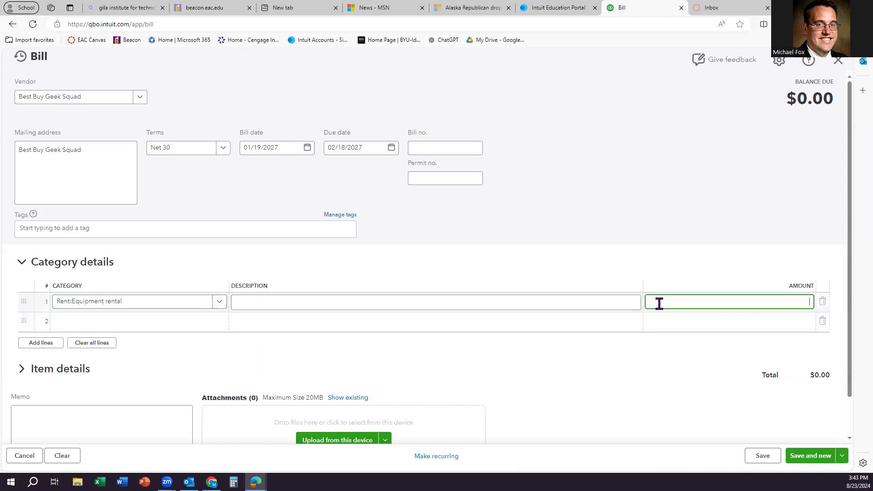
text(60,000)
click(618, 220)
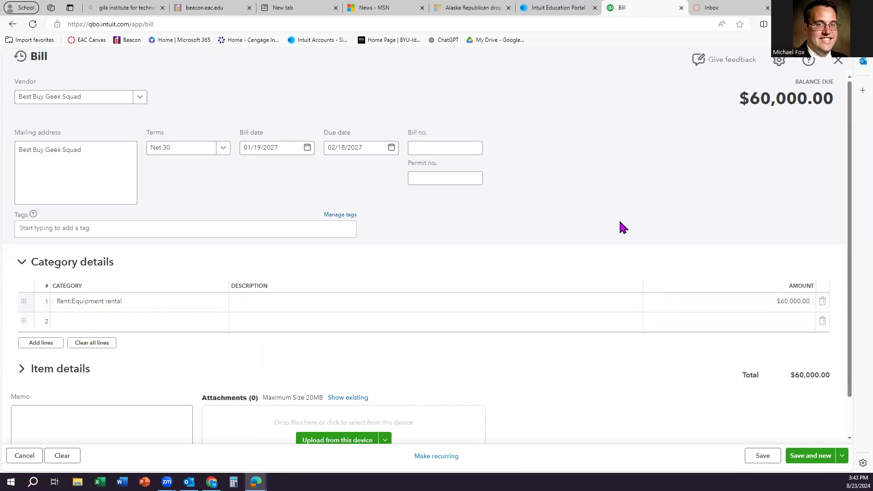
click(795, 301)
text(6000)
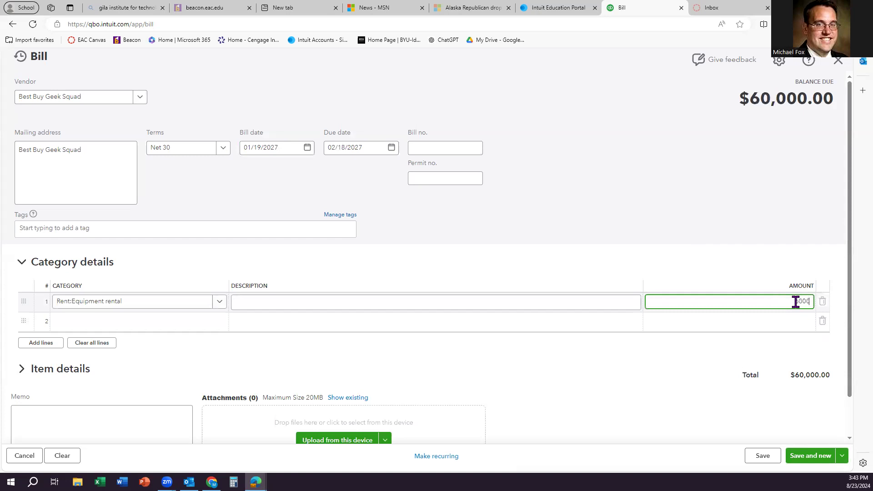
click(683, 214)
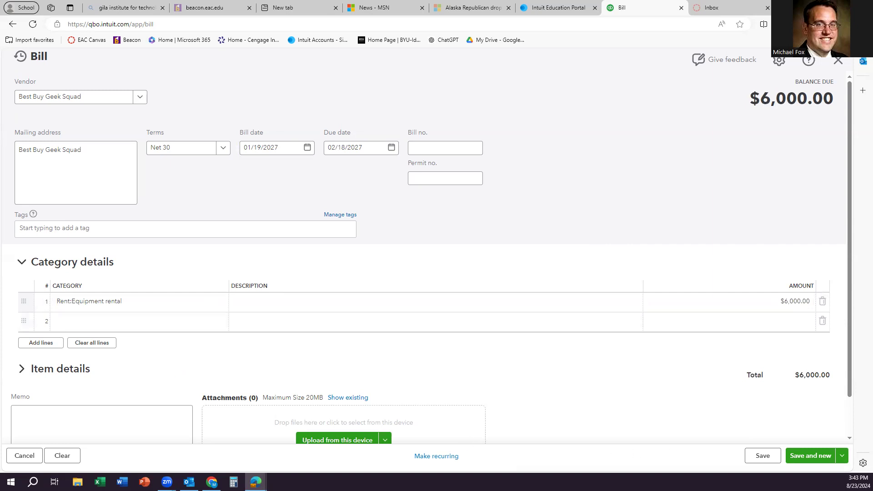
click(799, 458)
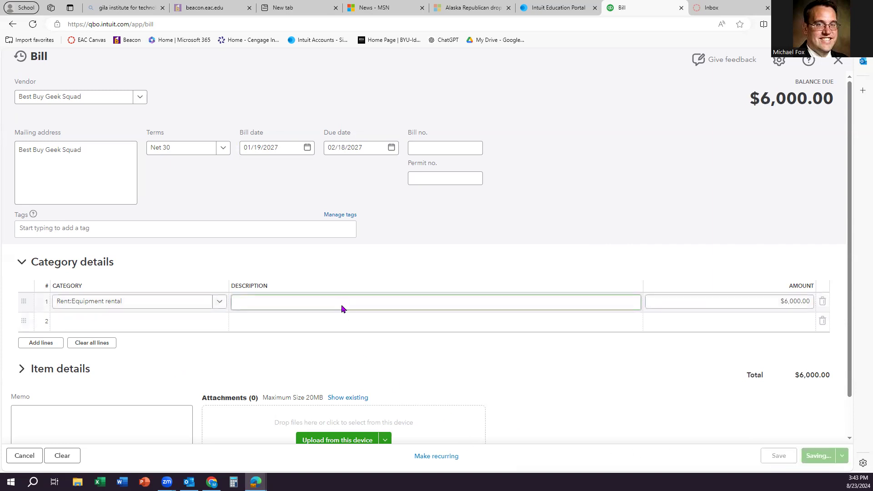
click(342, 310)
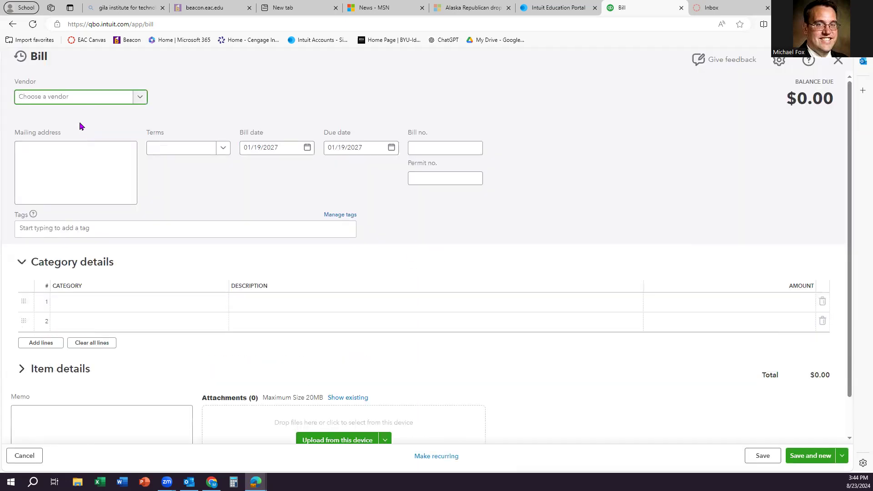
Step: Choose Allstate Insurance as vendor with Net 30 terms
click(87, 96)
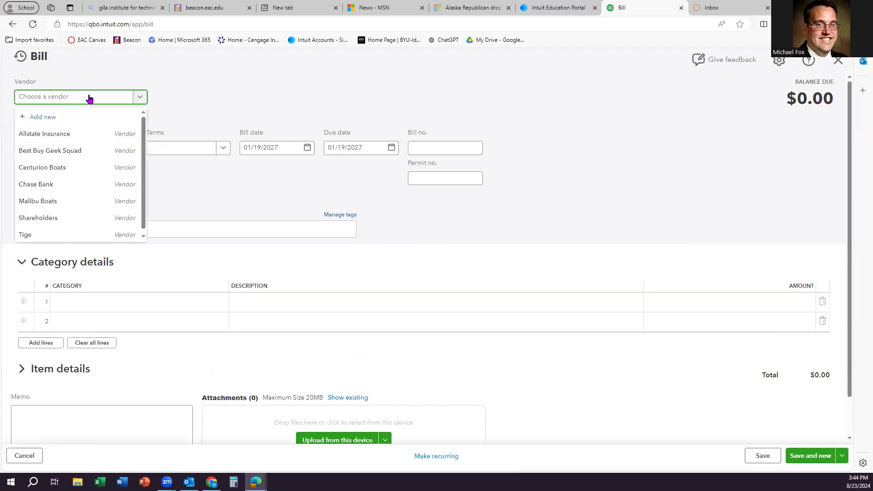
click(71, 133)
click(190, 152)
click(178, 218)
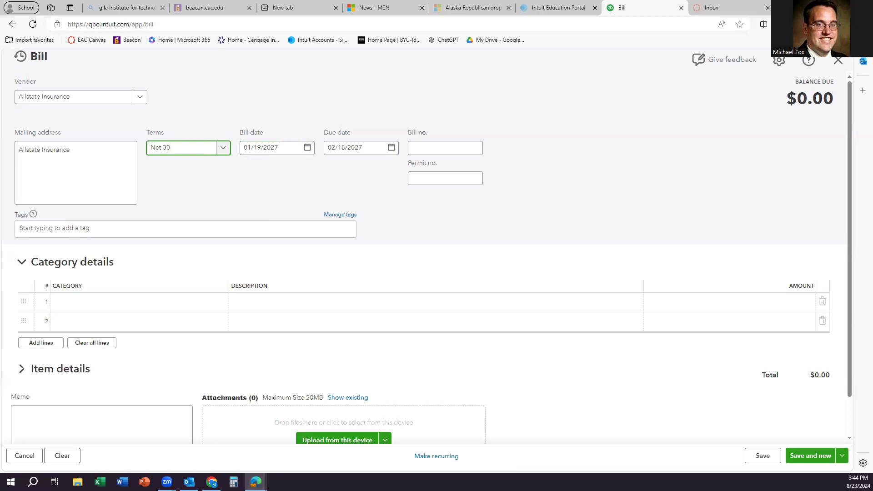
Step: Add a $2,500 Prepaid expenses line and save and close the bill
click(93, 304)
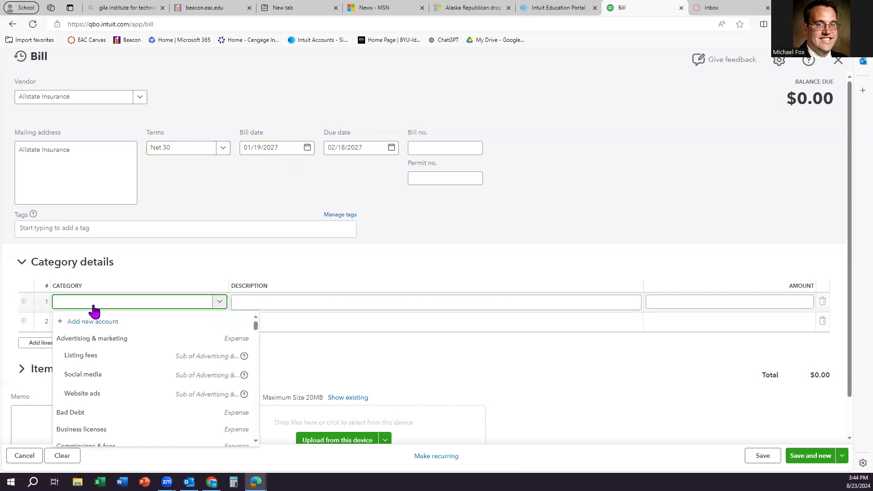
text(prepai)
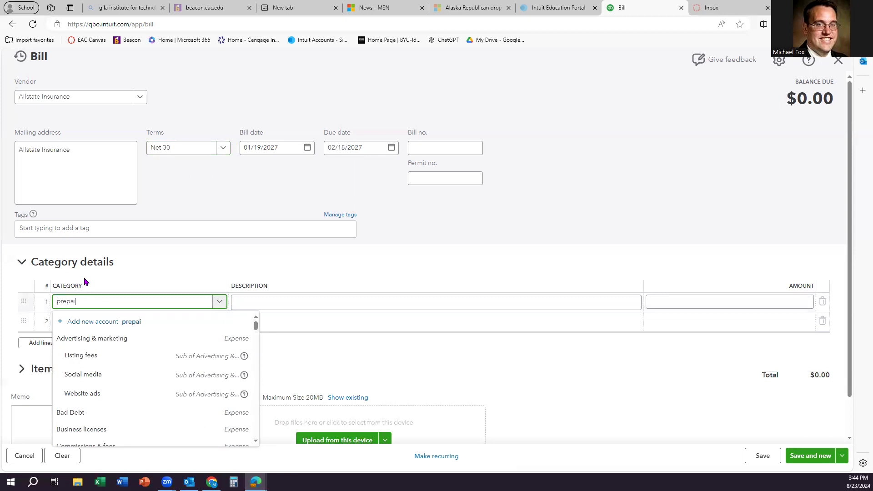
text(d)
click(109, 338)
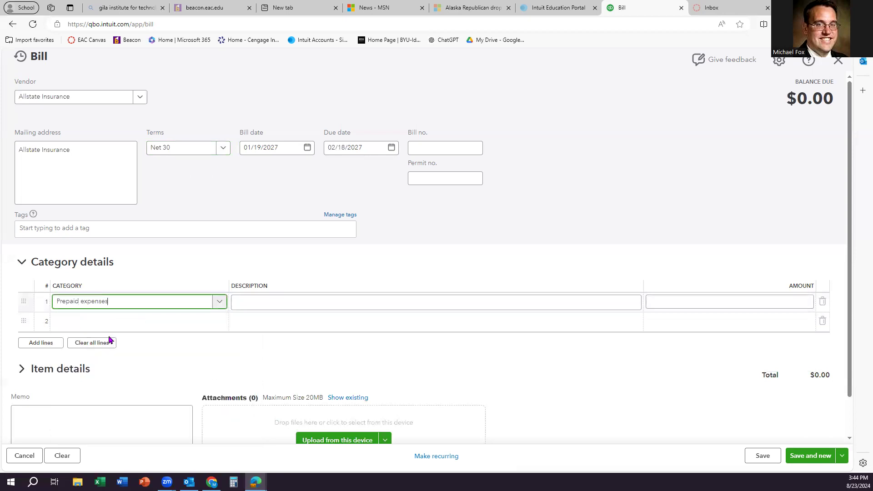
click(714, 300)
text(2500)
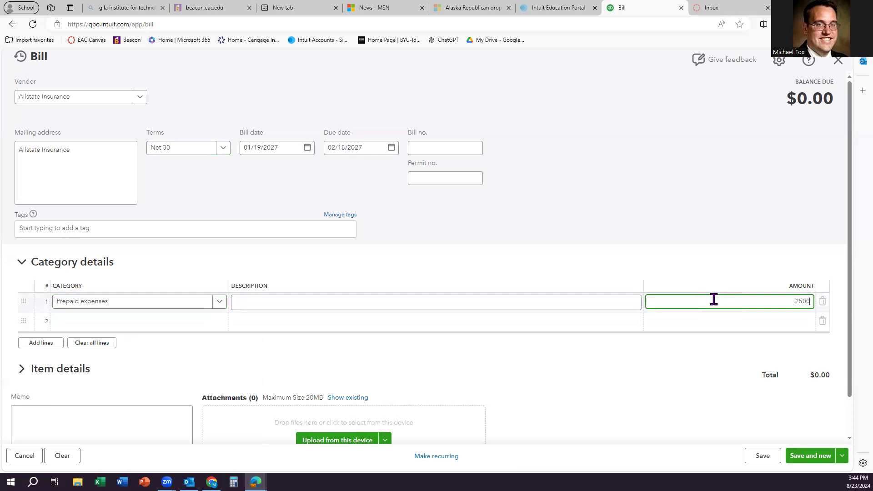
click(617, 216)
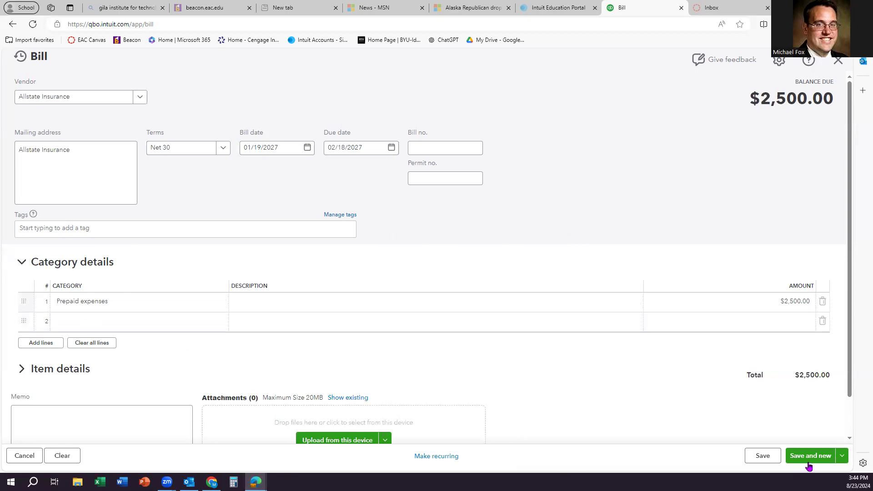
click(841, 455)
click(764, 415)
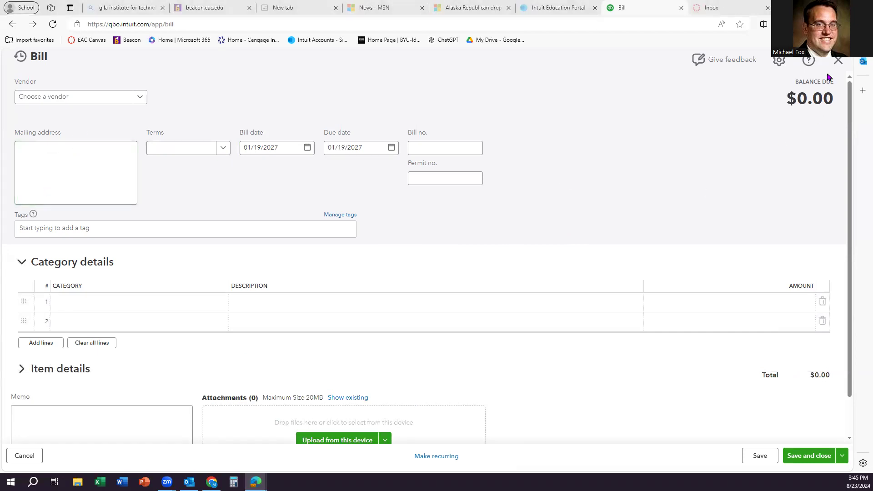
Step: In Pay bills, select the $56,000 Malibu Boats bill for payment from Checking and save
click(837, 63)
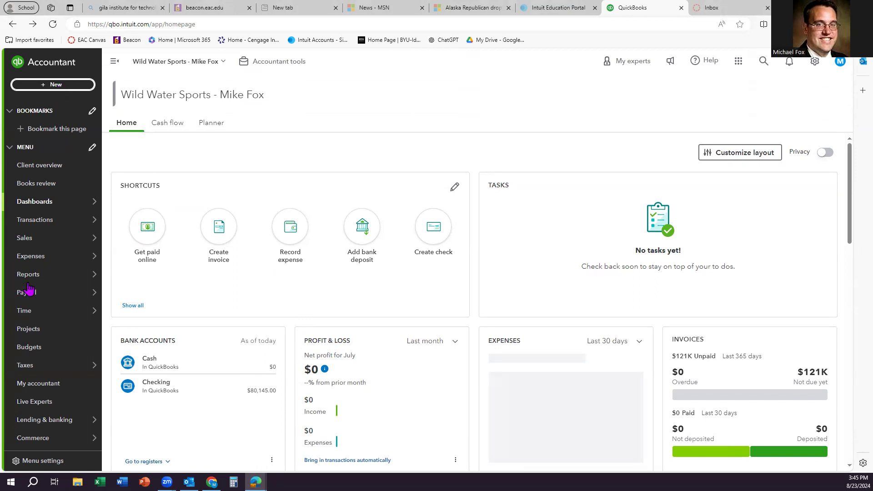
click(52, 86)
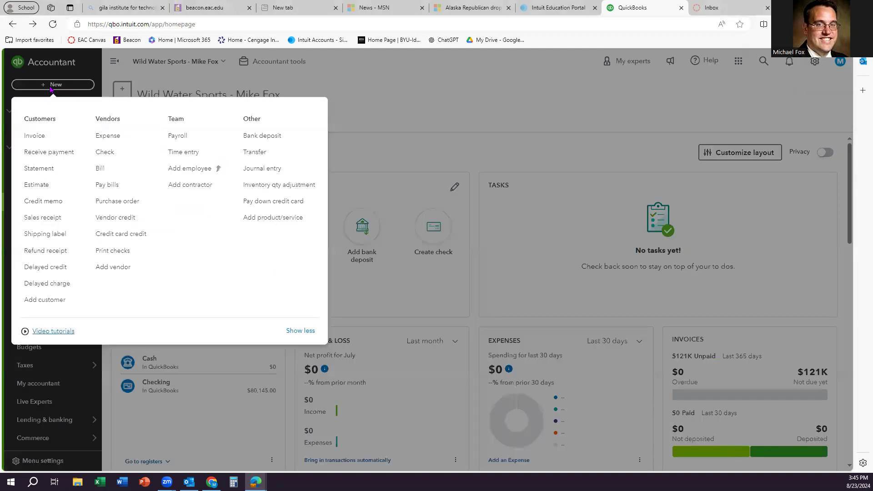
click(103, 186)
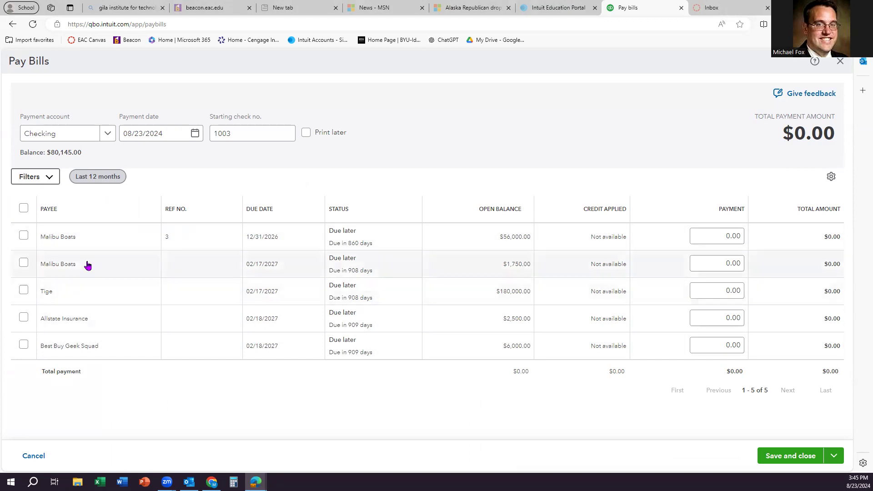
click(25, 235)
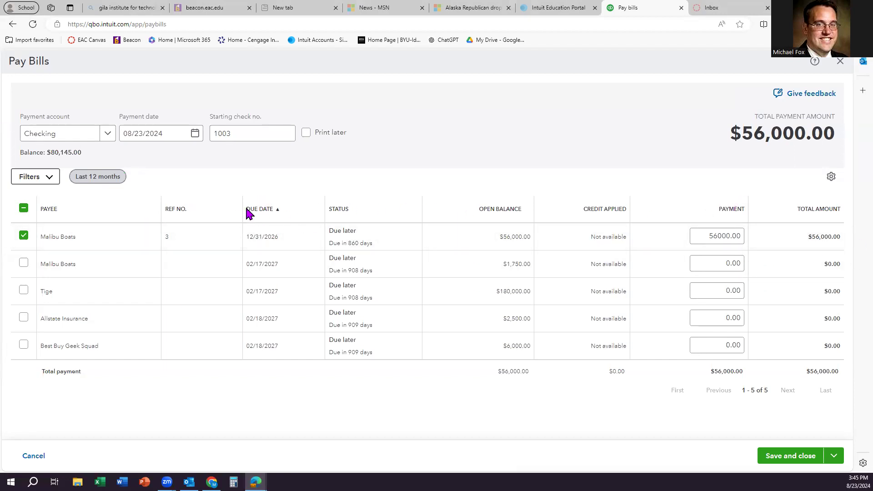
click(269, 211)
click(268, 210)
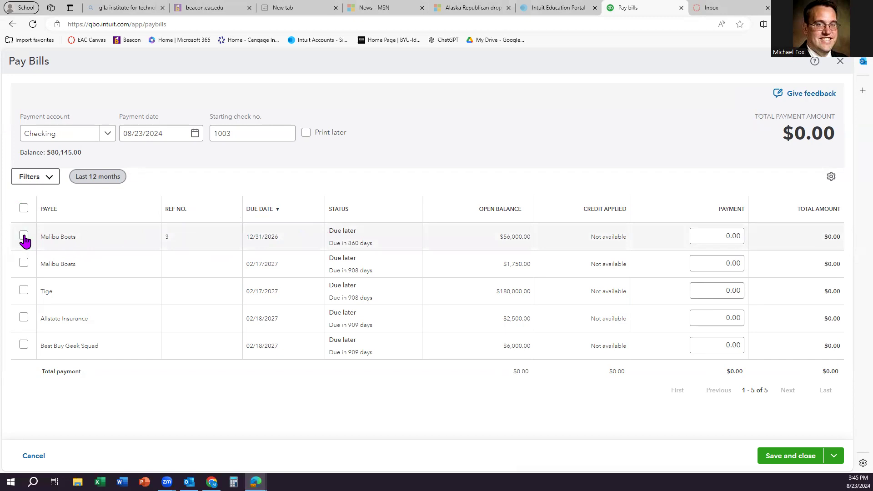
click(24, 236)
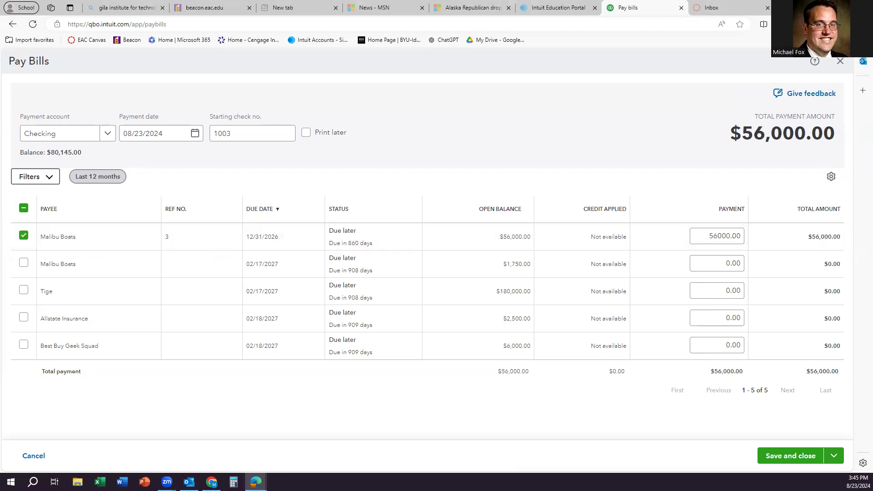
click(782, 457)
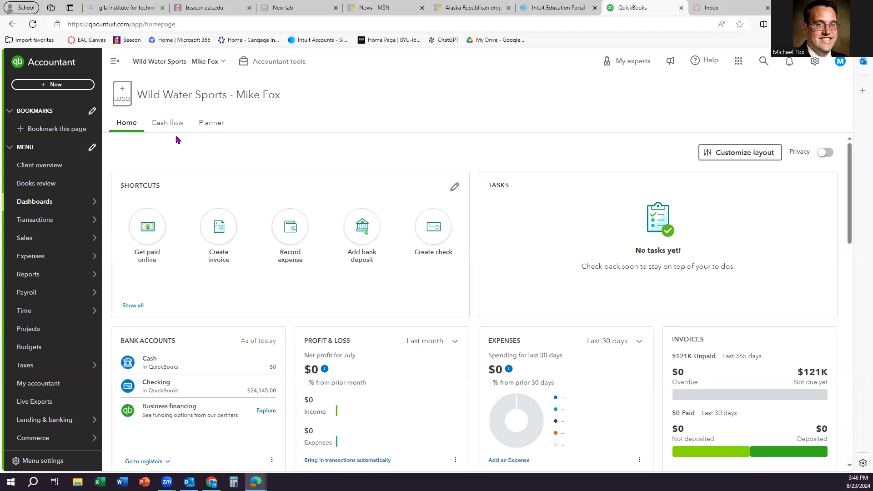
Step: Check Pay bills shows no Malibu Boats bill left, then go to the Chart of accounts
click(70, 88)
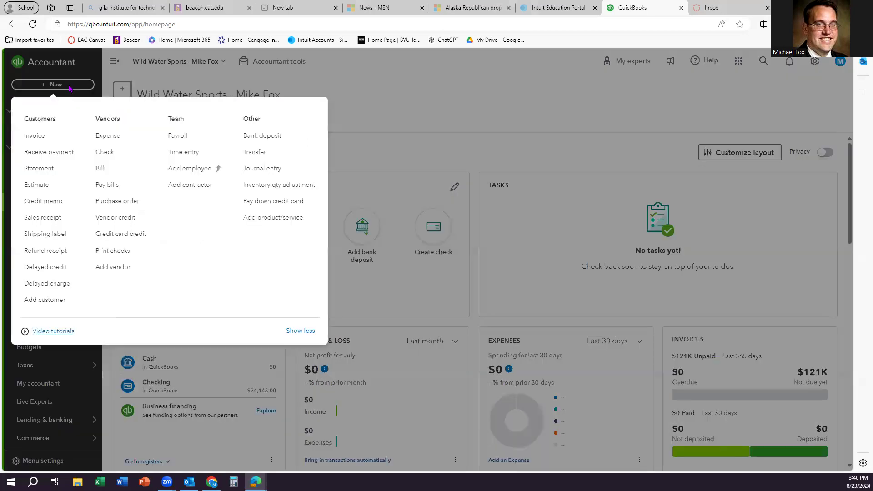
click(114, 187)
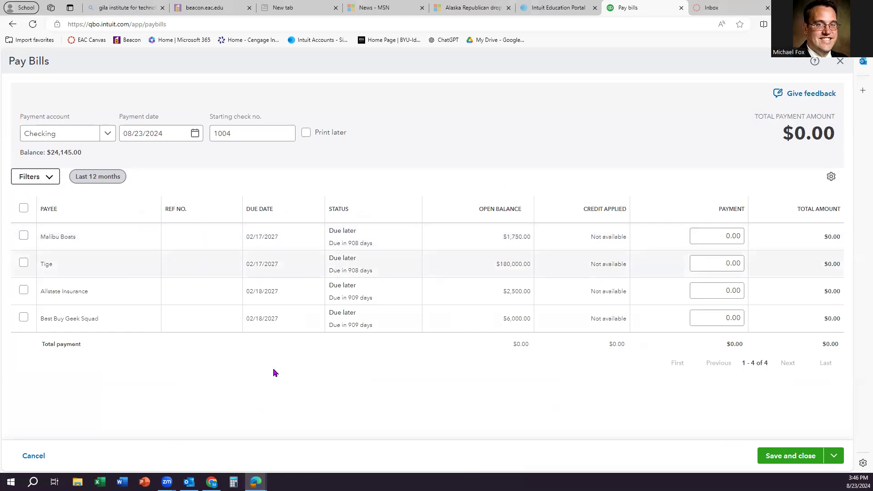
click(33, 456)
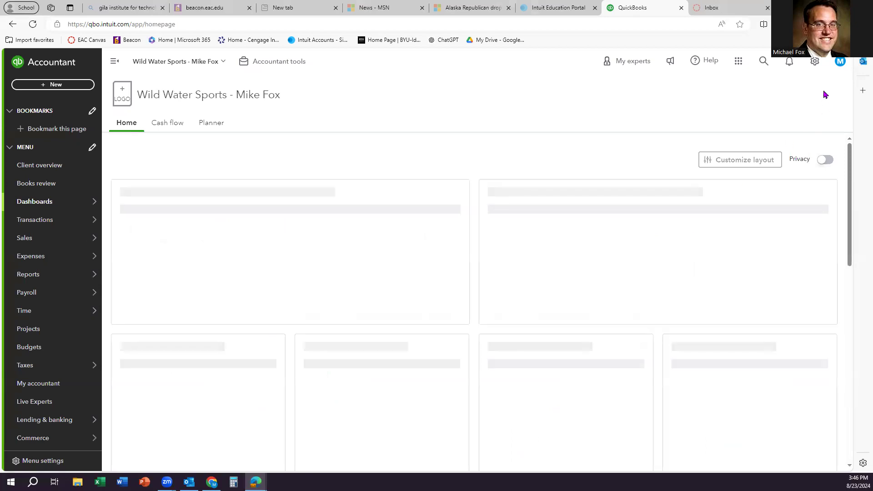
click(814, 62)
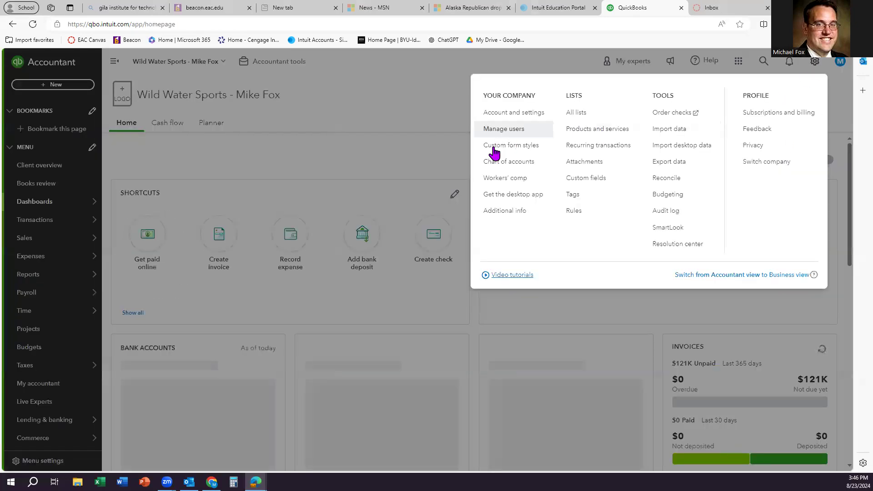
click(511, 169)
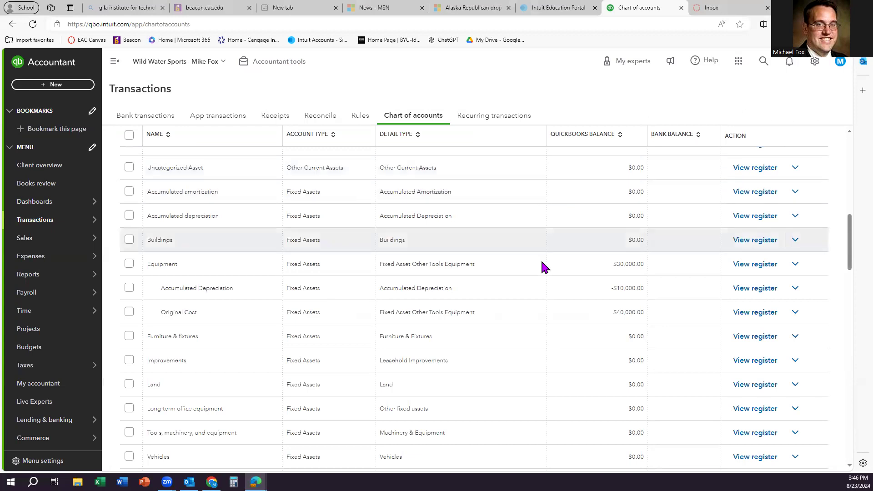
Step: Open the Checking register and the Malibu Boats bill payment entry
scroll(534, 282, up, 10)
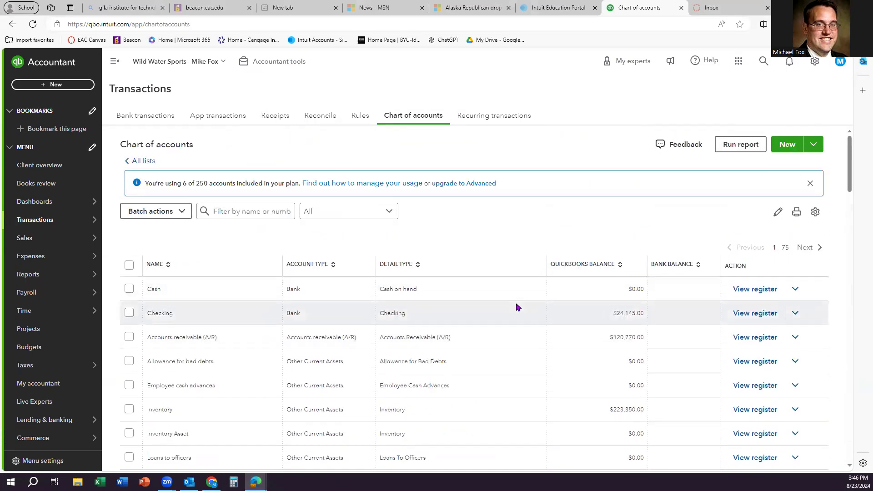
click(754, 314)
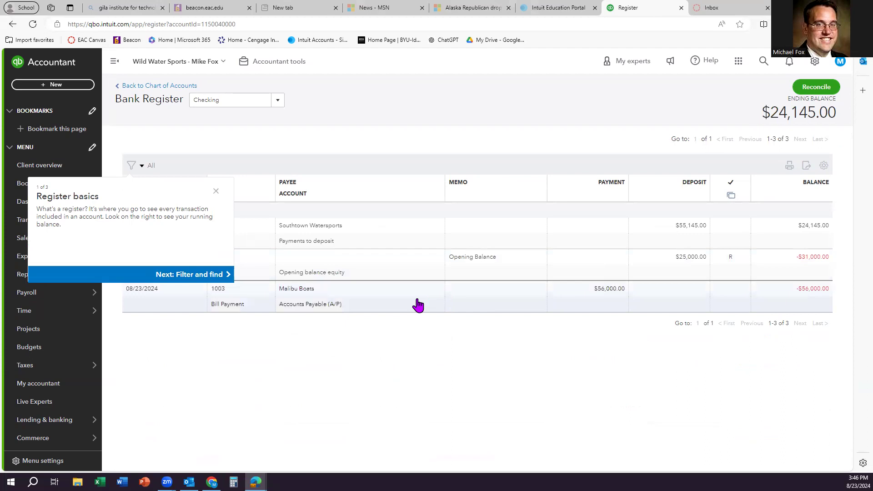
click(179, 298)
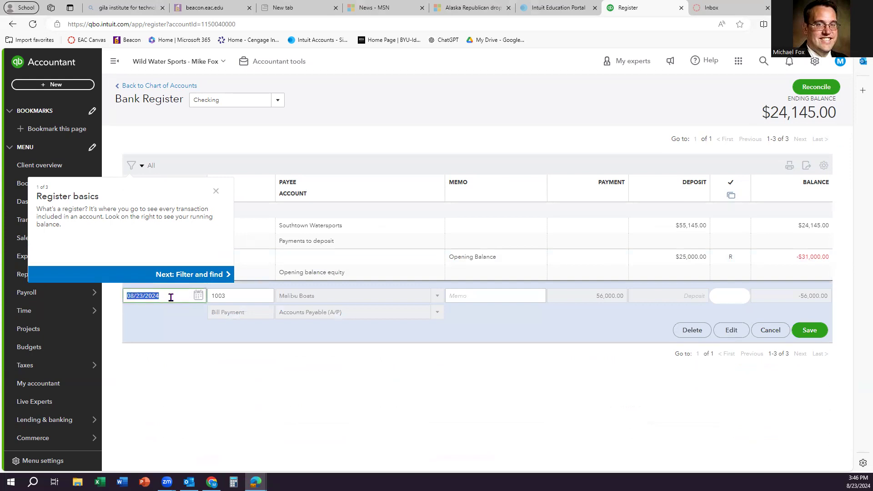
click(216, 192)
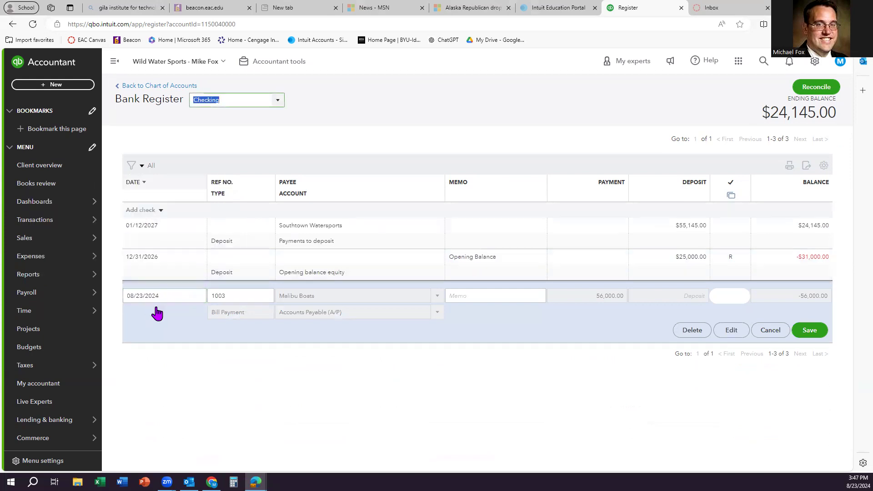
Step: Change the payment date to 01/18/2027 and ref no. to 1001, then save and confirm
click(170, 296)
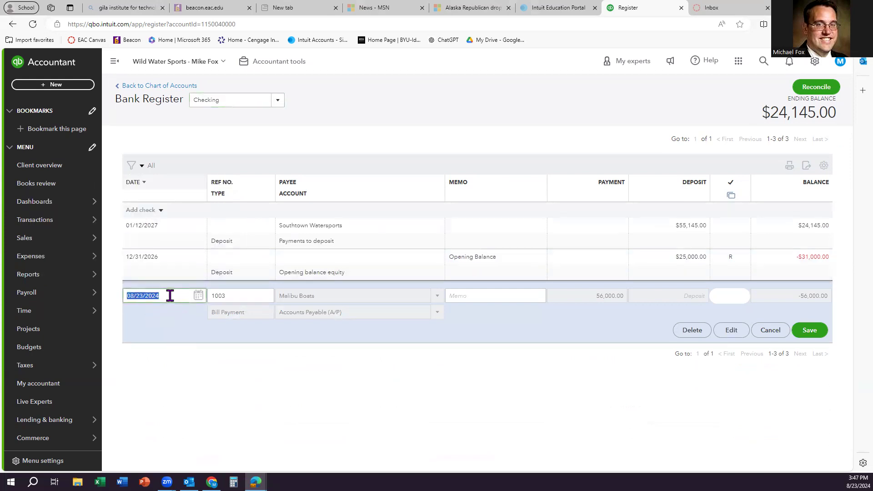
text(01/1)
click(238, 368)
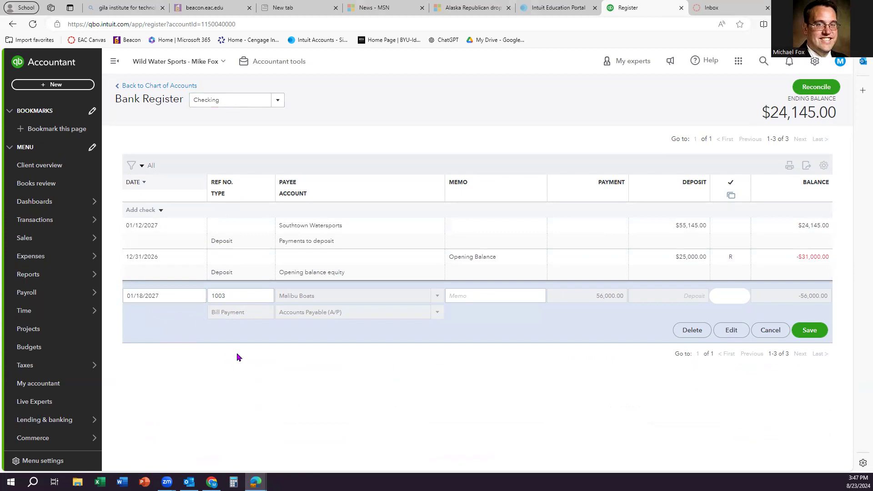
click(234, 298)
text(10)
click(277, 372)
click(808, 330)
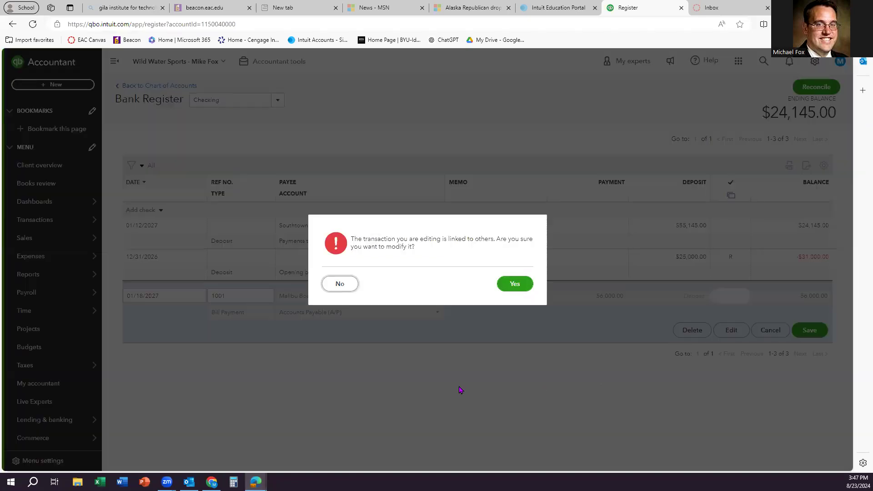
click(522, 286)
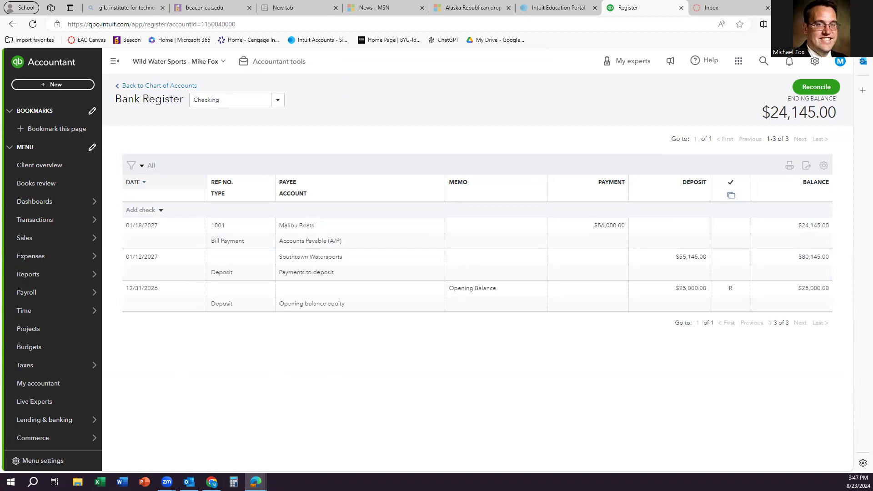
Step: Start a new expense with Chevron added as a new payee vendor
click(75, 87)
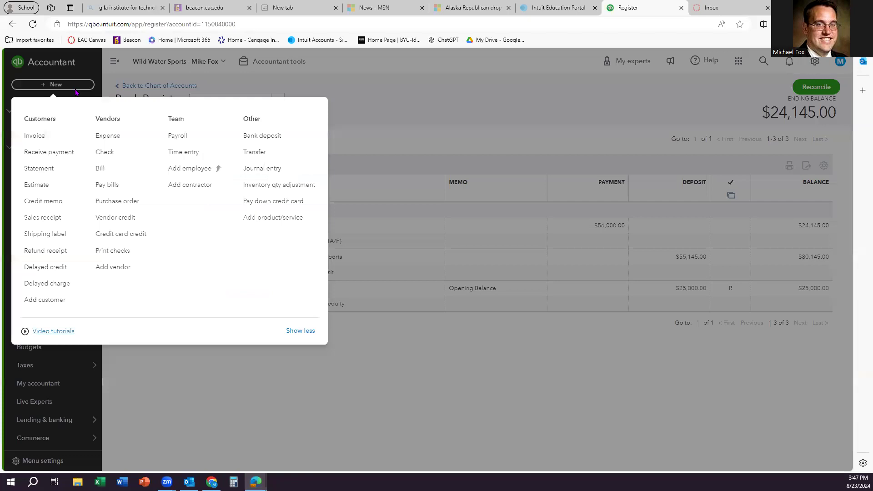
click(111, 141)
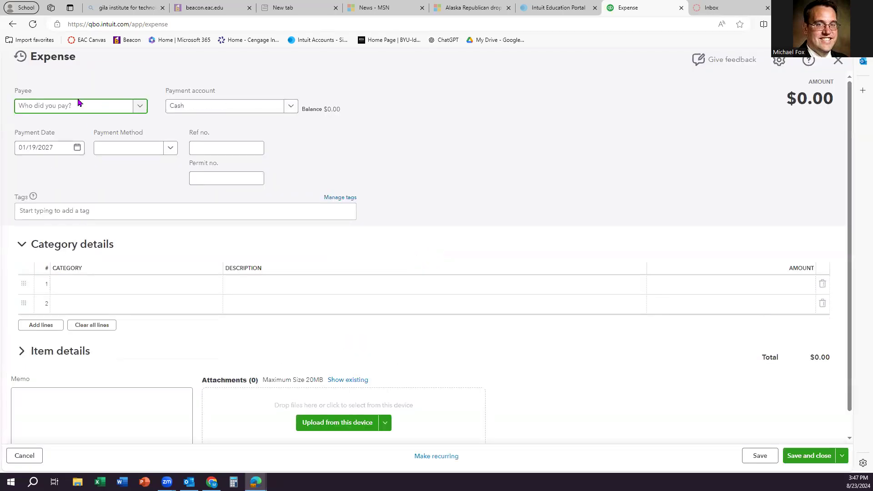
text(Chevron)
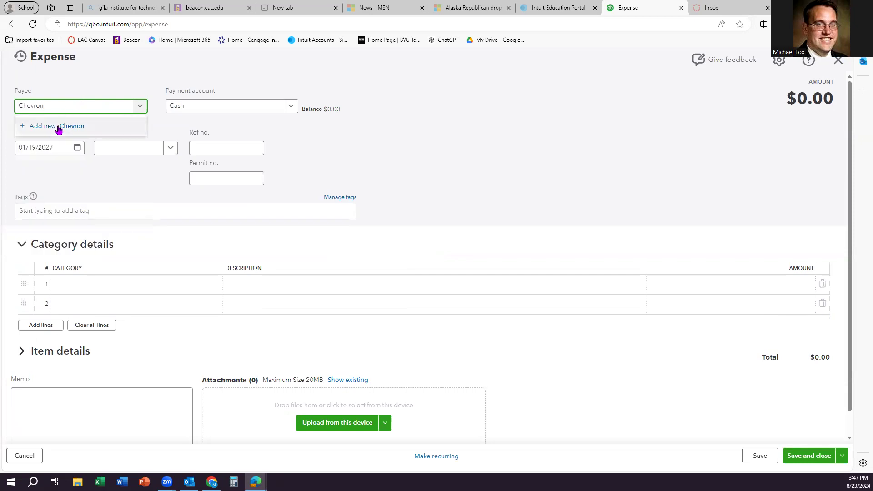
click(55, 126)
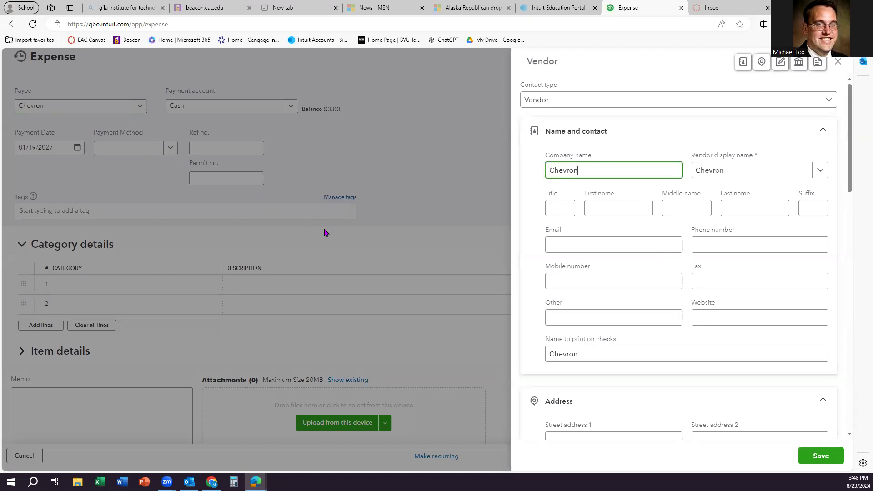
click(819, 456)
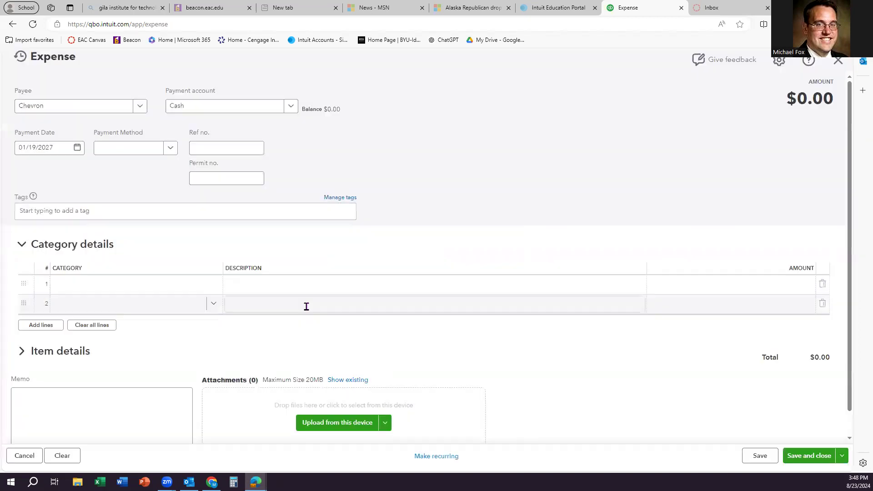
Step: Replace the Cash payment account by starting a new Mastercard account
click(304, 306)
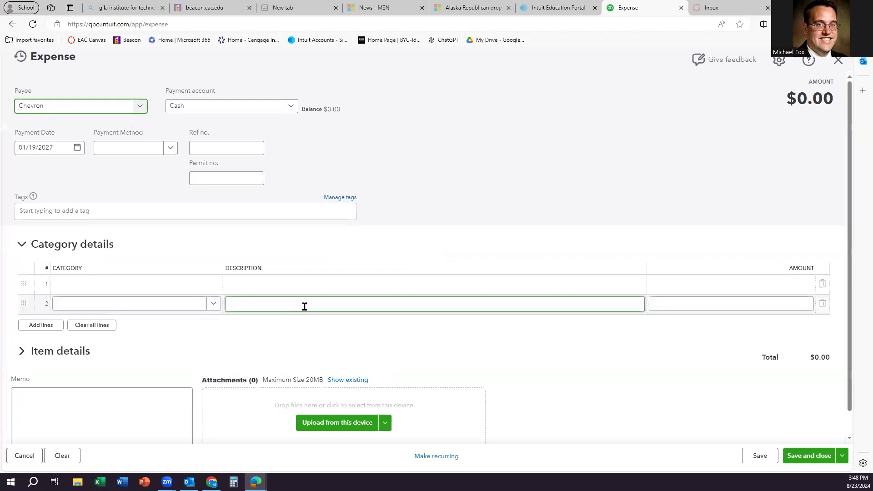
click(152, 230)
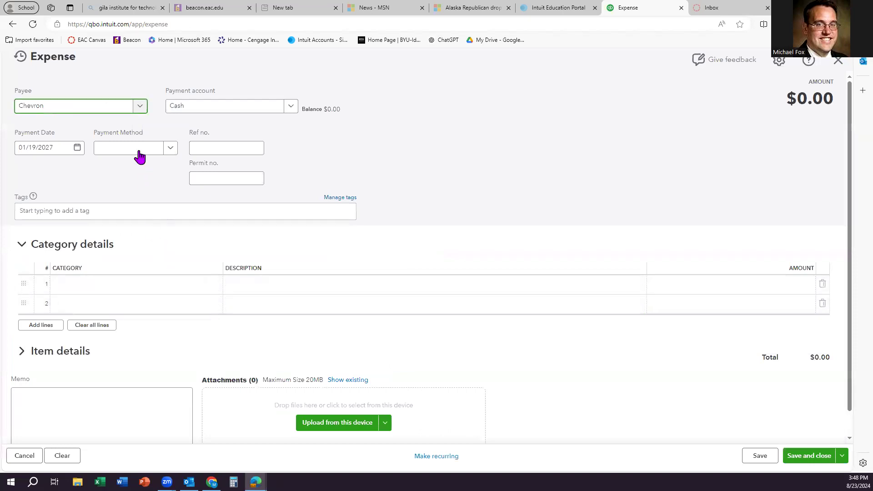
click(244, 110)
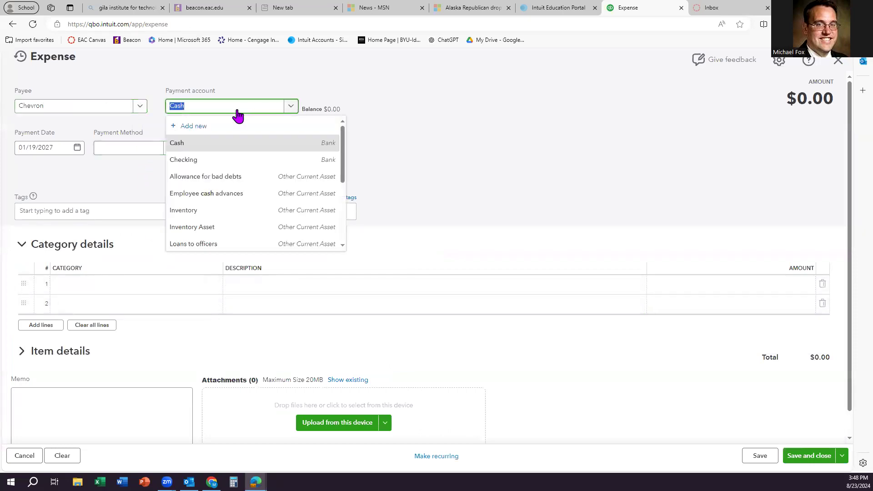
text(Mastercard)
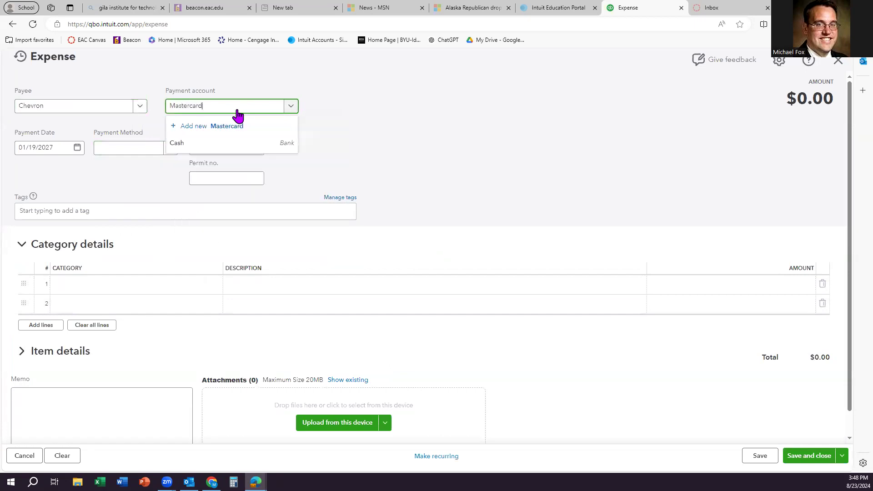
click(228, 128)
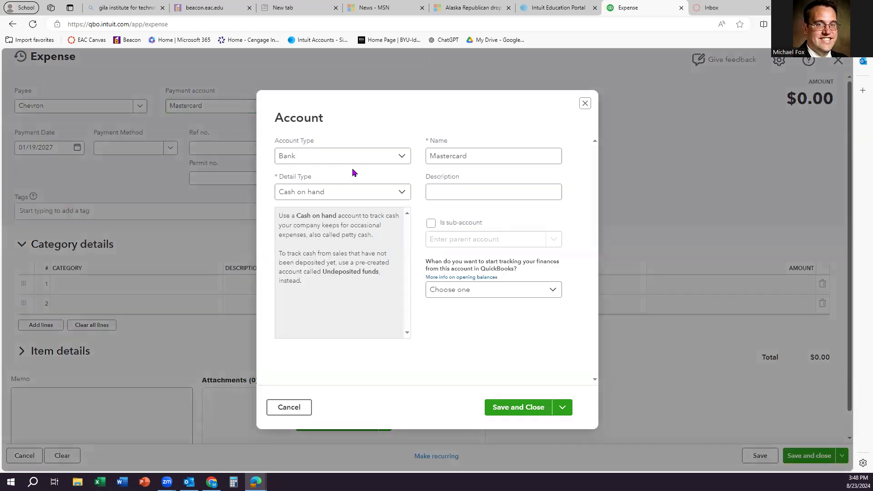
Step: Set the new Mastercard account's type to Credit Card and save it
click(383, 160)
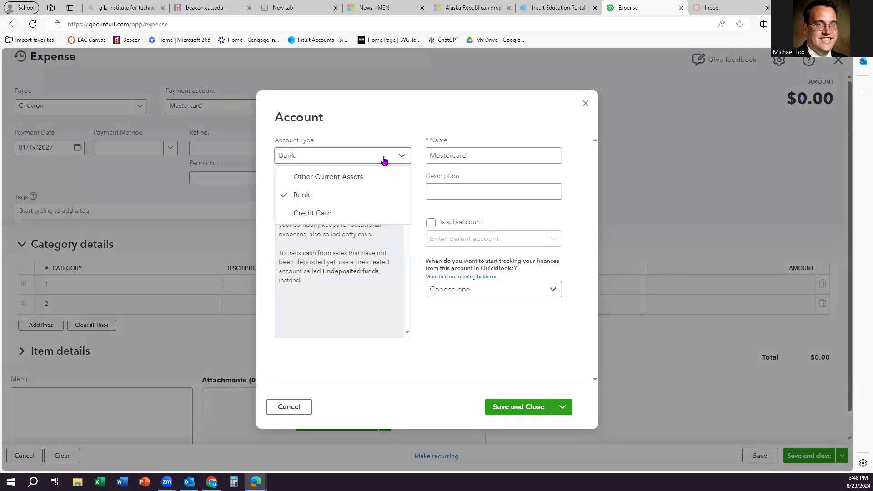
click(344, 213)
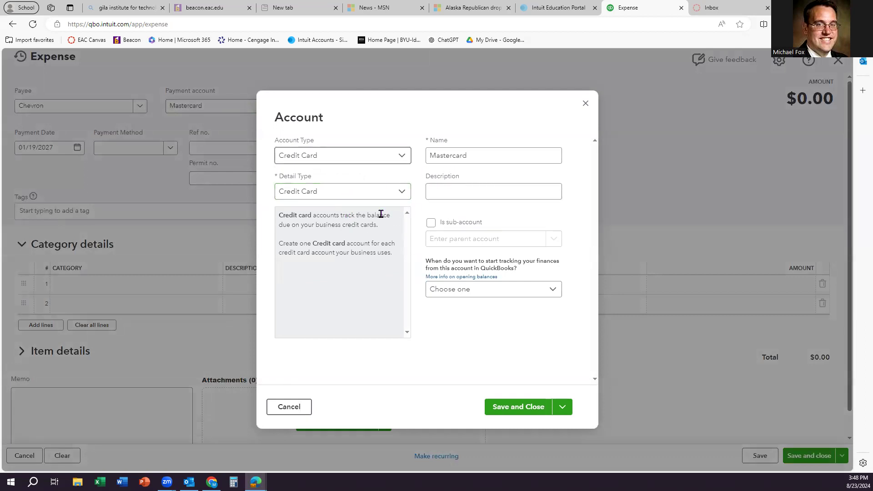
click(518, 407)
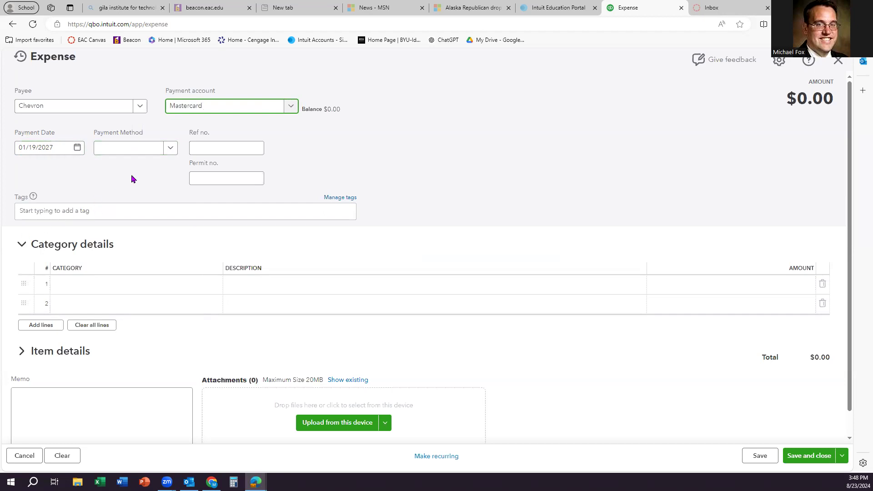
Step: Set the payment method to Credit Card and categorize line 1 as Vehicle gas & fuel
click(170, 149)
click(129, 218)
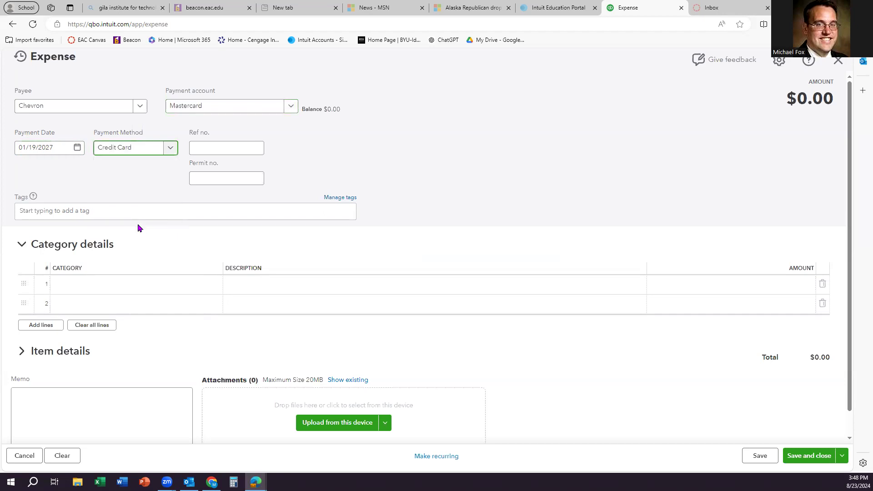
click(82, 285)
text(Vehi)
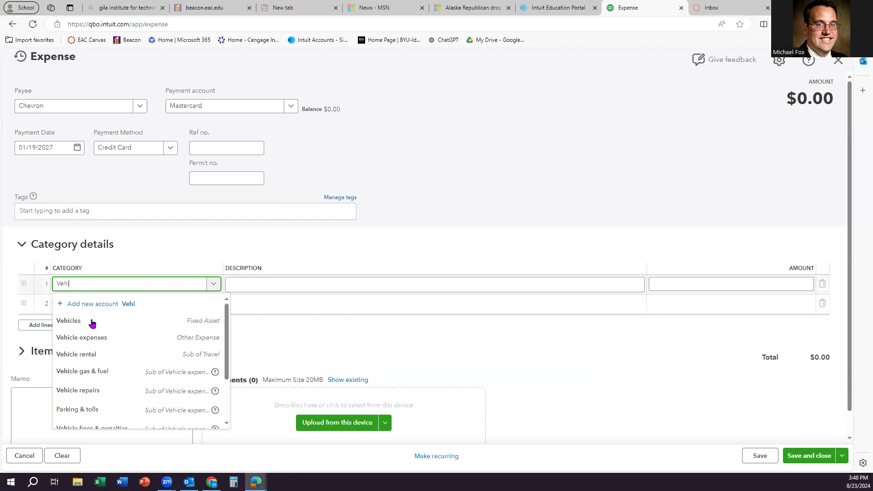
click(101, 372)
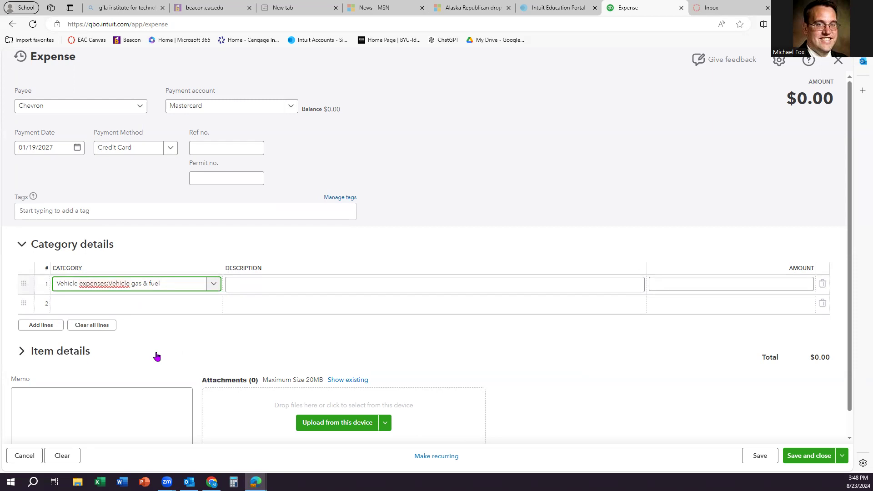
Step: Enter 1600 as the line 1 amount and save the Chevron expense
click(712, 284)
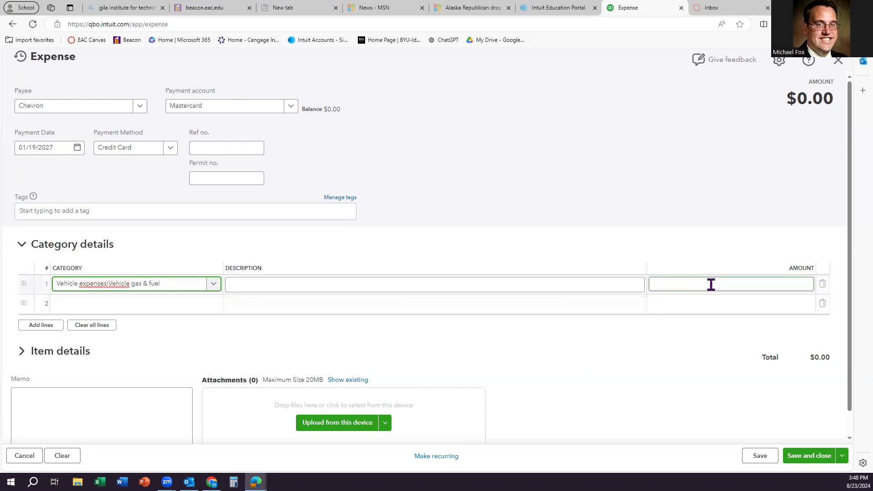
text(1600)
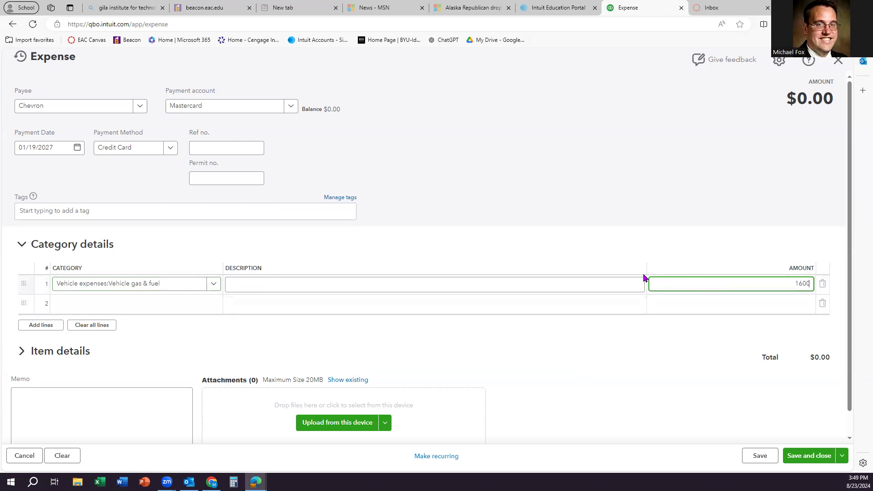
click(554, 237)
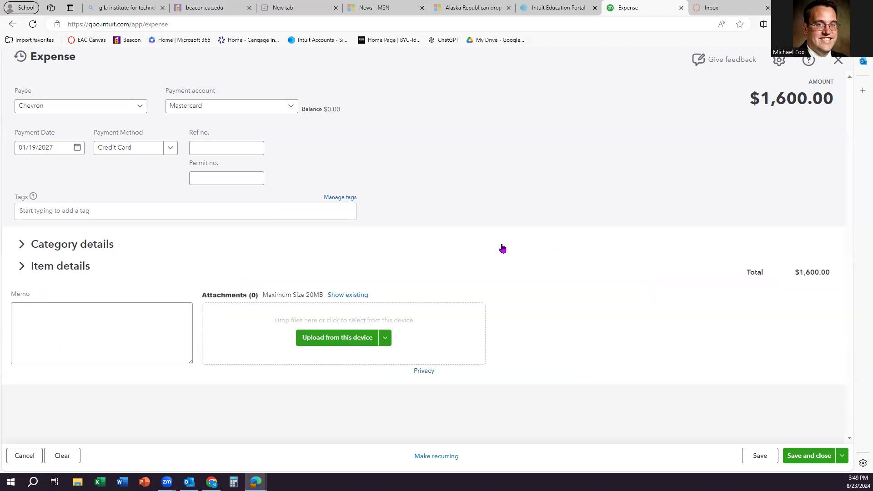
click(117, 257)
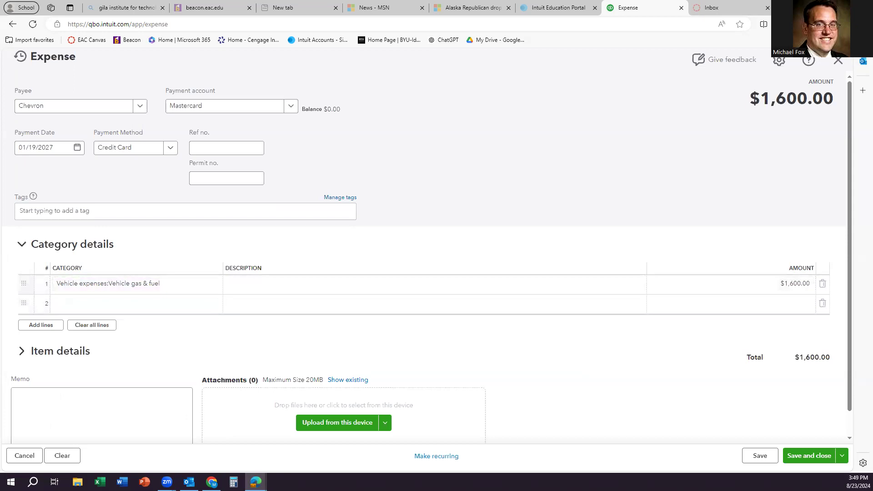
click(792, 457)
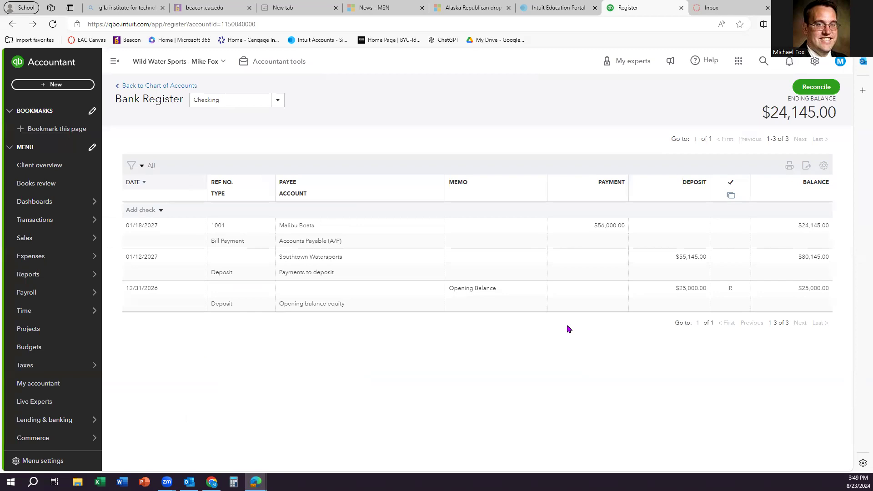
Step: Start a new check and add Verizon as a new vendor for the payee
click(66, 86)
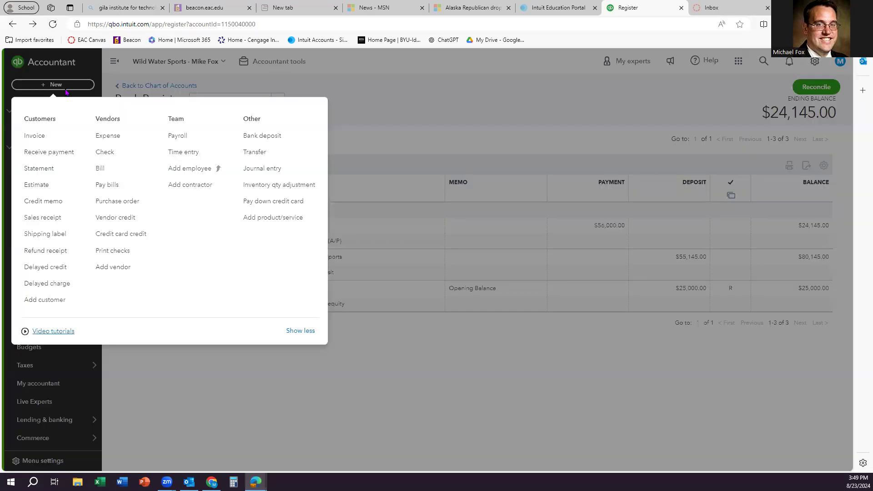
click(111, 156)
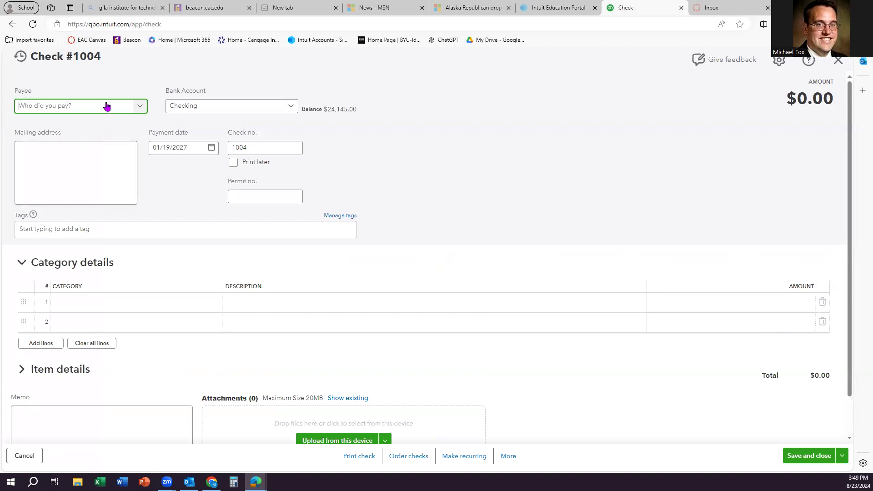
text(Verizon)
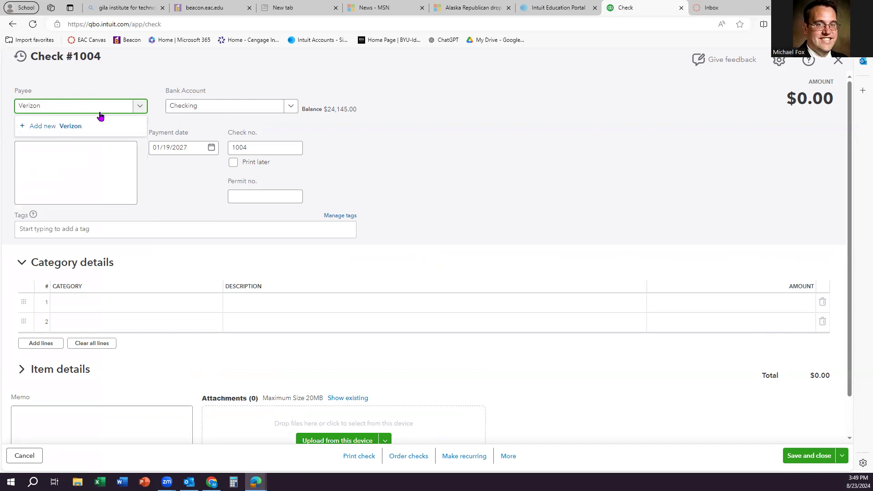
click(89, 126)
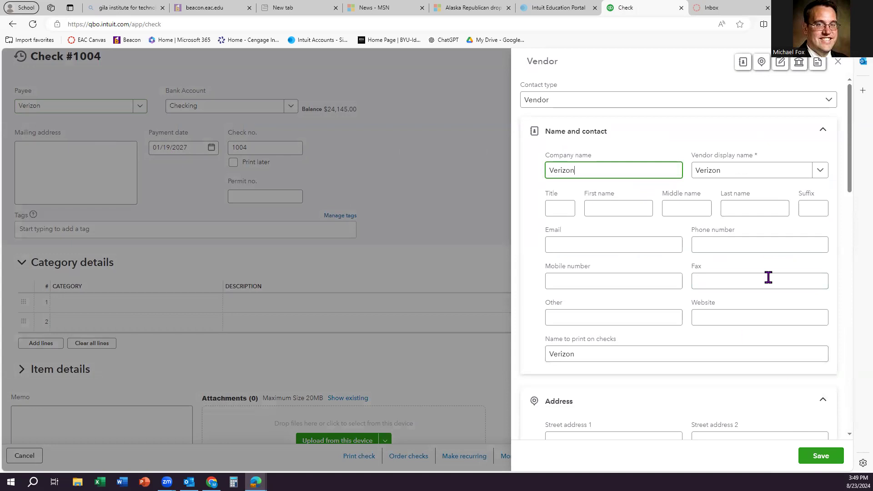
click(814, 456)
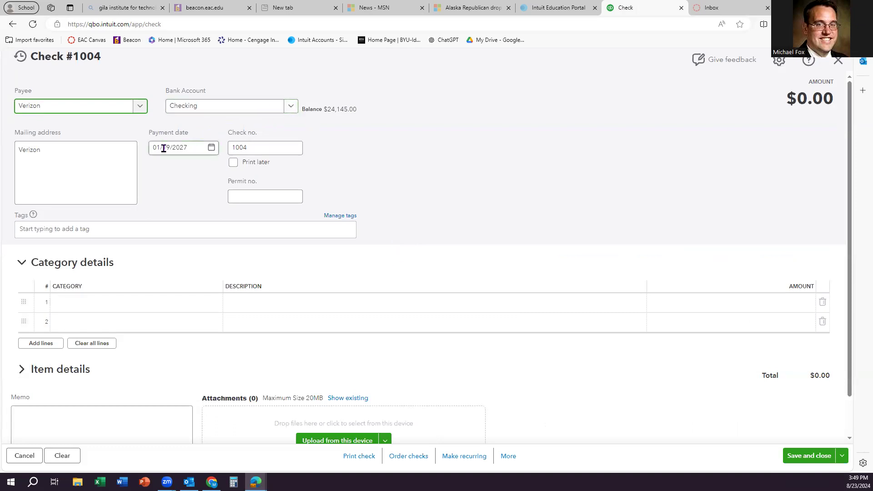
Step: Change the check number from 1004 to 1002
click(263, 148)
text(1002)
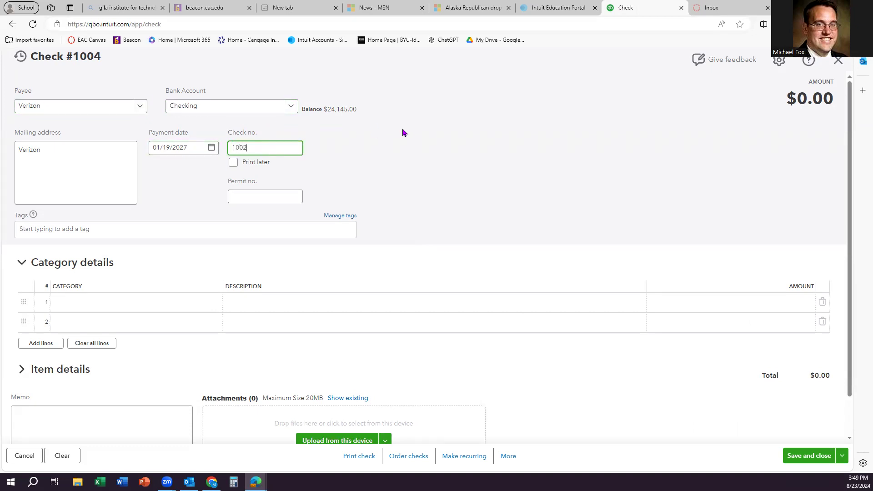
click(397, 140)
Step: Charge line 1 to Utilities:Phone service for $1,800 and save the check
scroll(380, 166, down, 1)
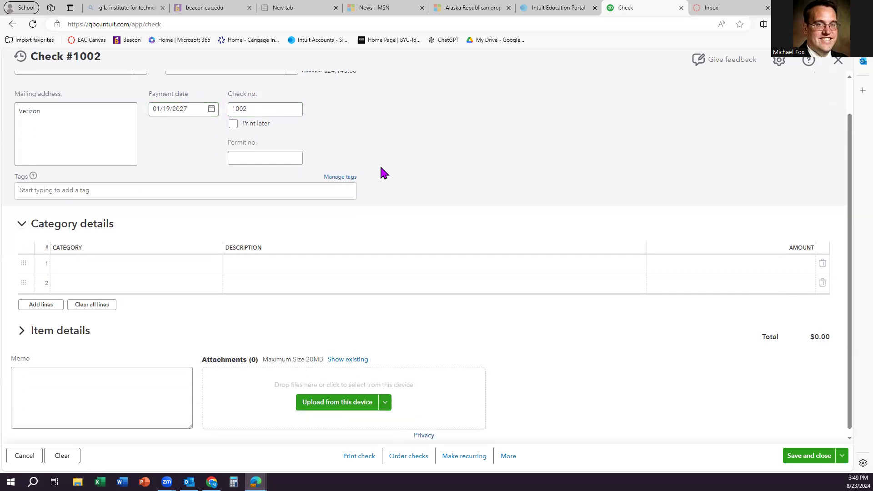
click(118, 259)
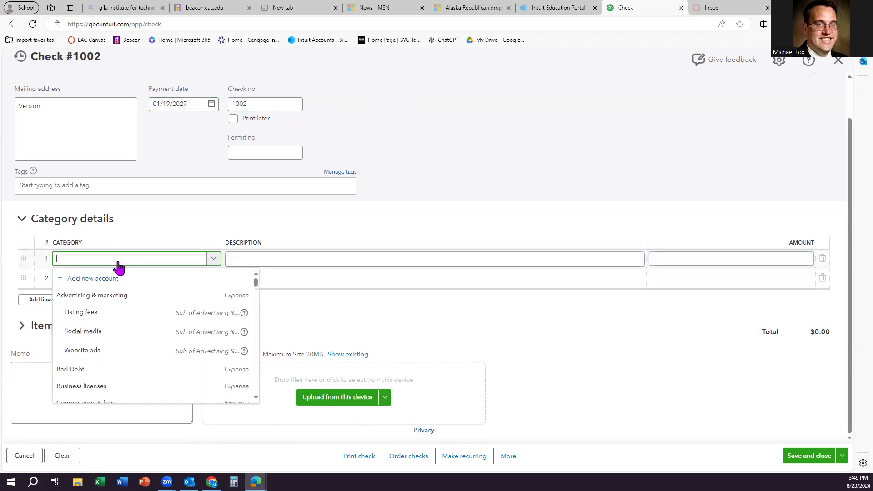
text(Phone)
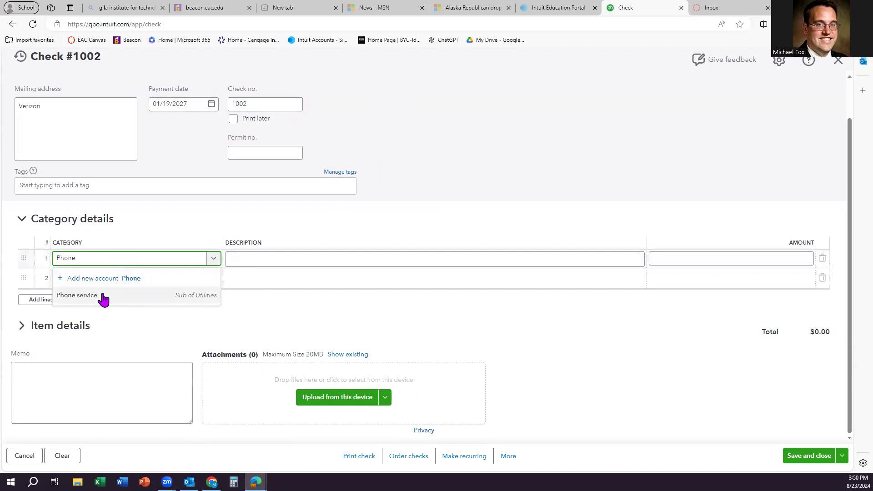
click(132, 295)
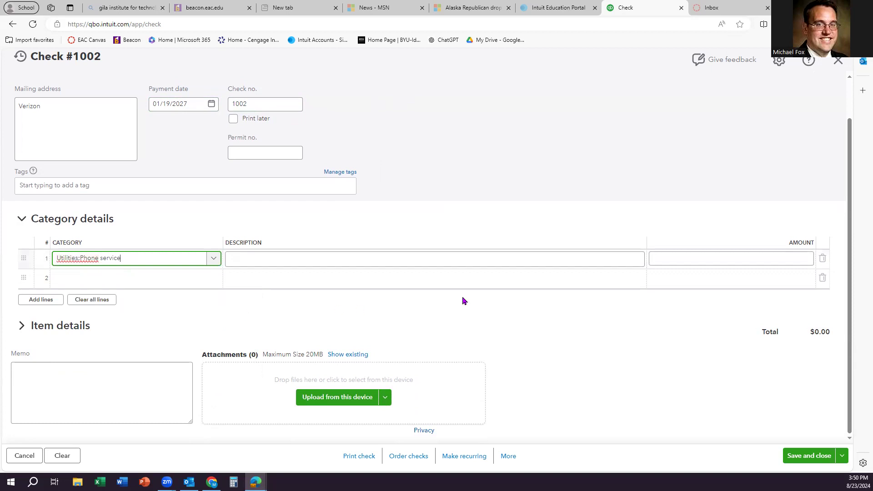
click(692, 261)
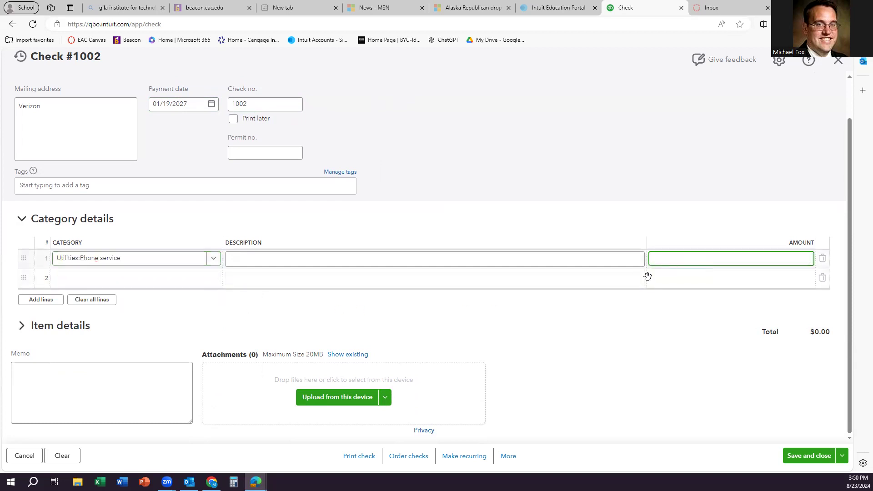
text(18000)
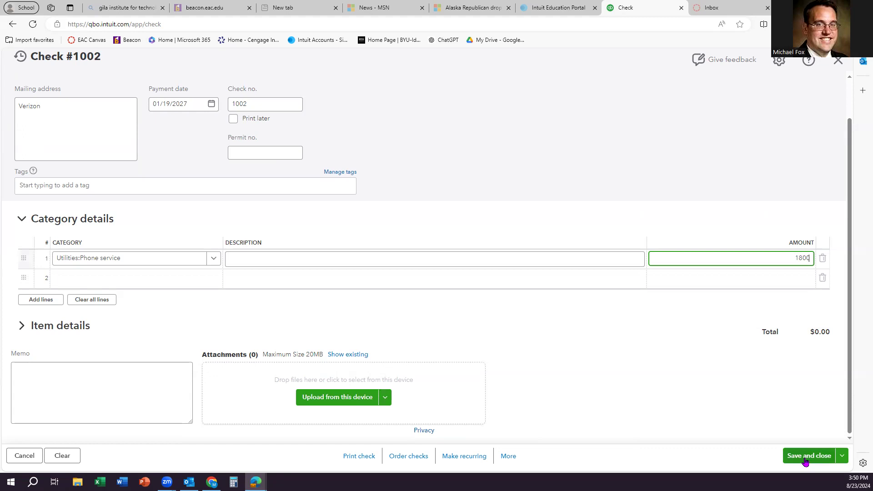
click(750, 383)
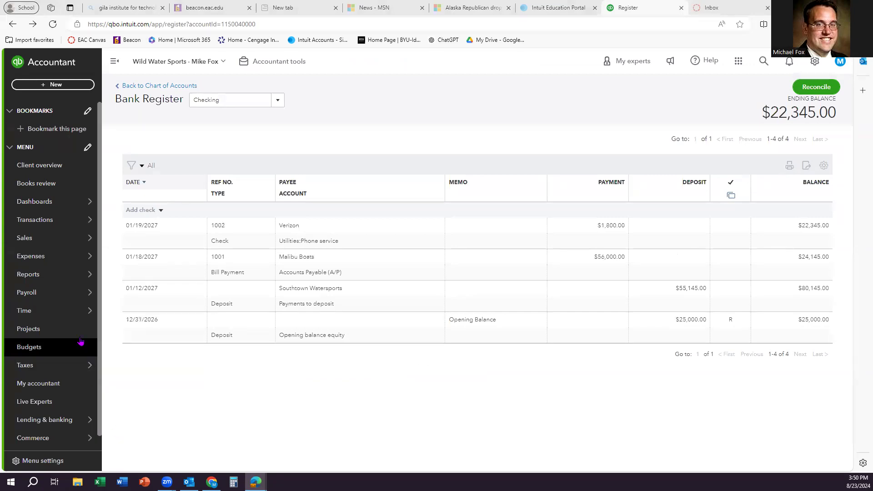
Step: Open the Trial Balance from the Reports list and scroll through its $634,565.00 totals
mouse_move(69, 374)
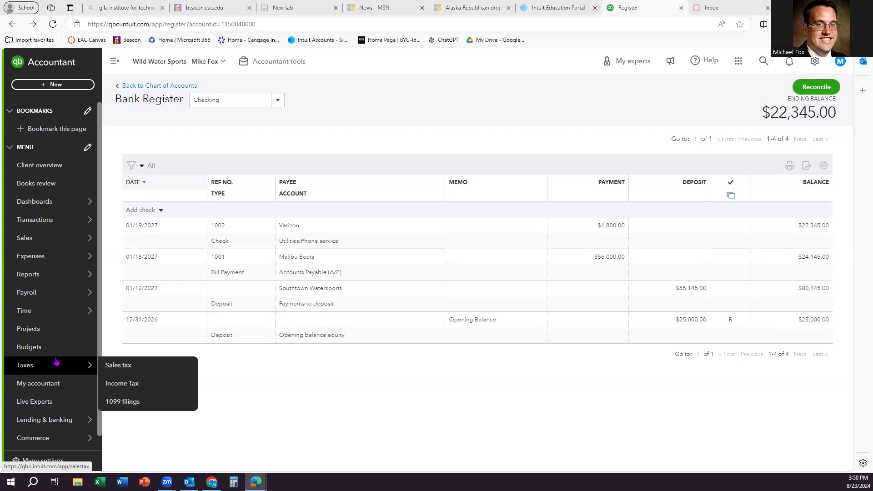
mouse_move(81, 273)
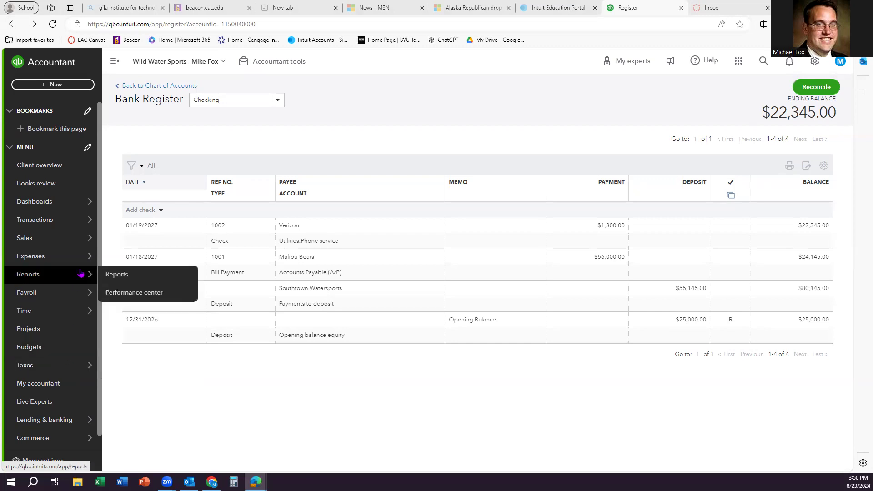
click(117, 274)
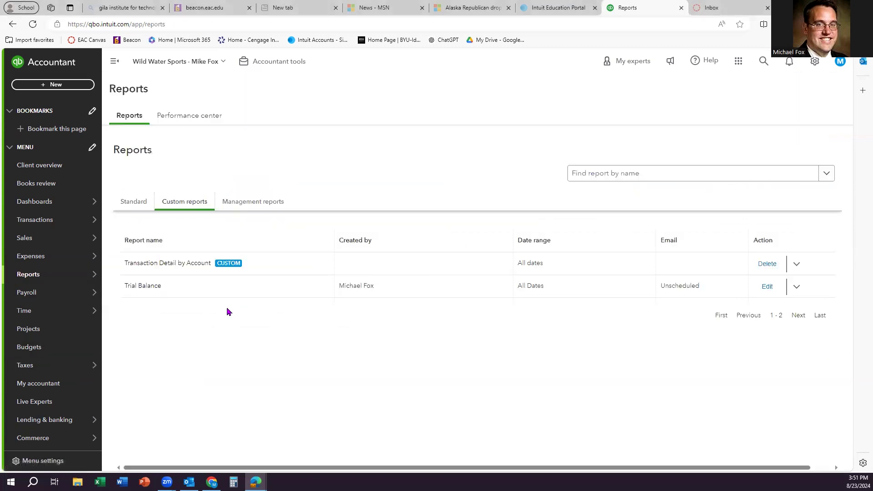
click(150, 285)
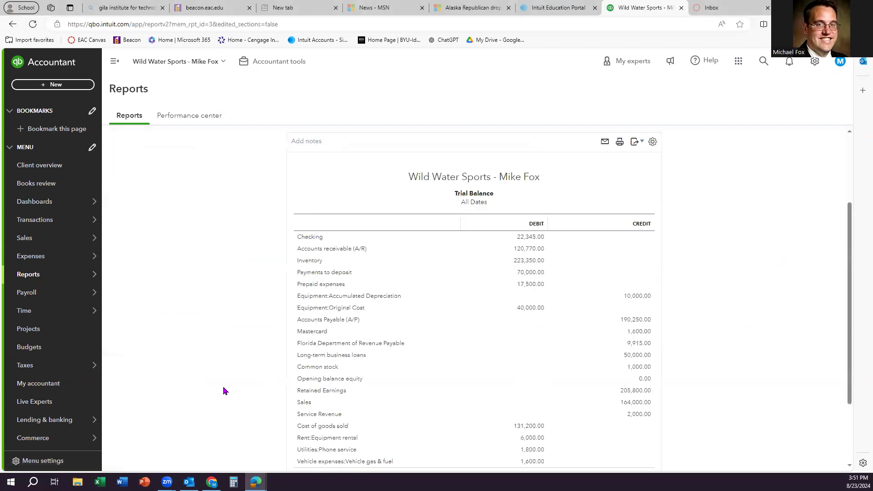
scroll(491, 350, down, 2)
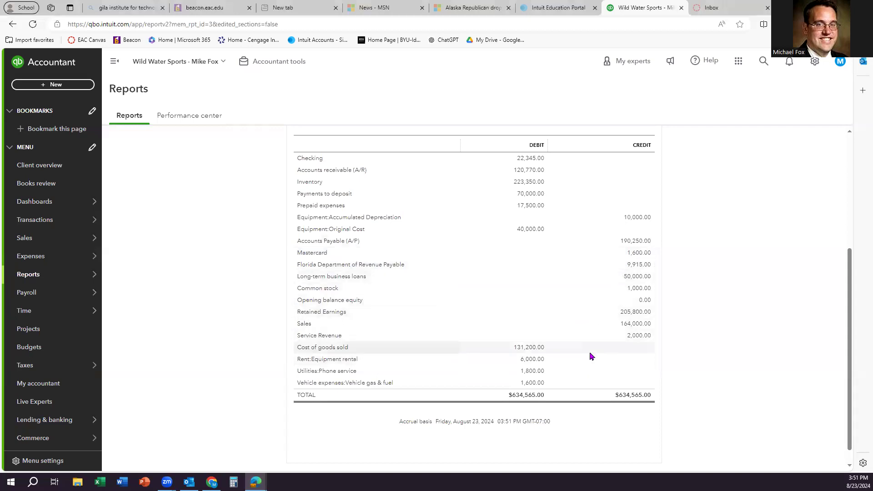
scroll(587, 332, down, 1)
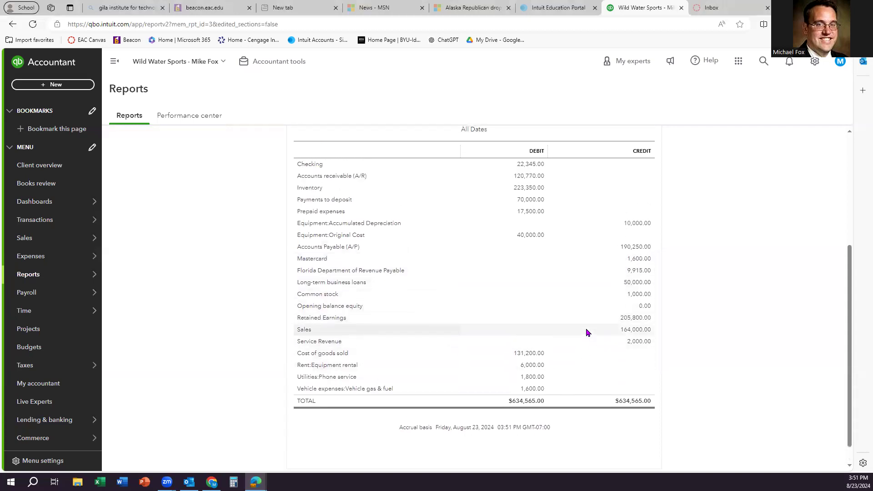
scroll(584, 330, up, 5)
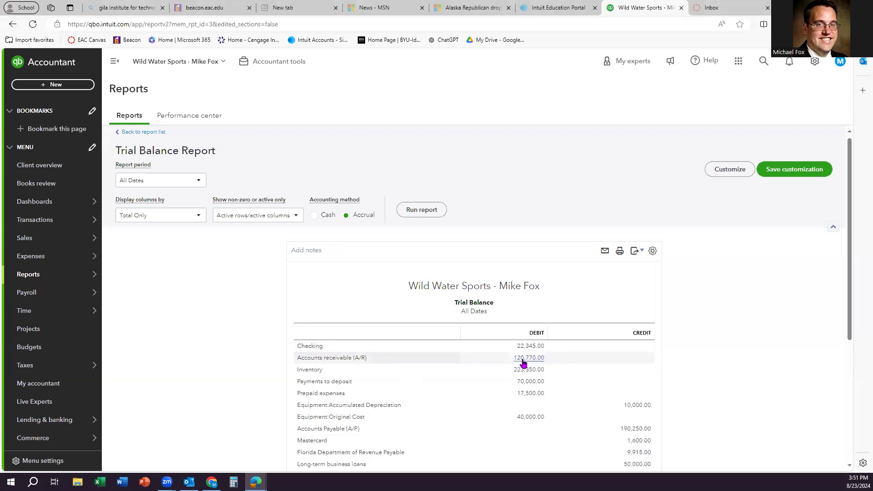
click(531, 347)
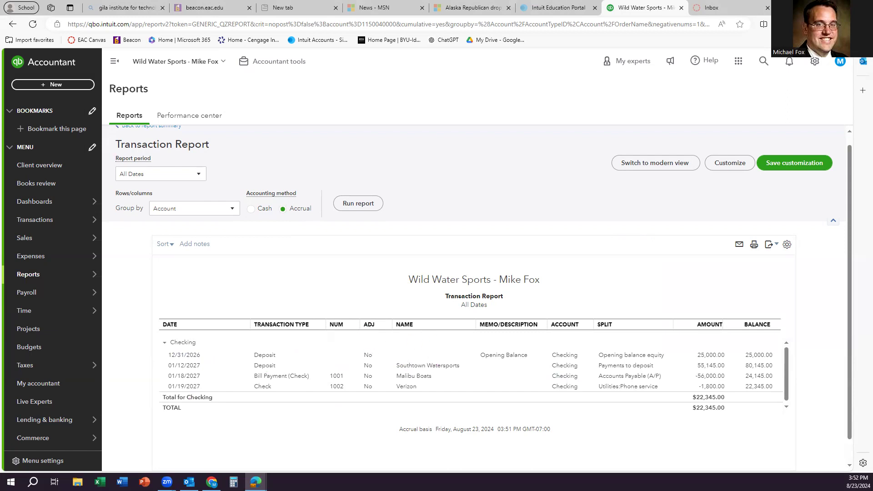
scroll(223, 255, up, 1)
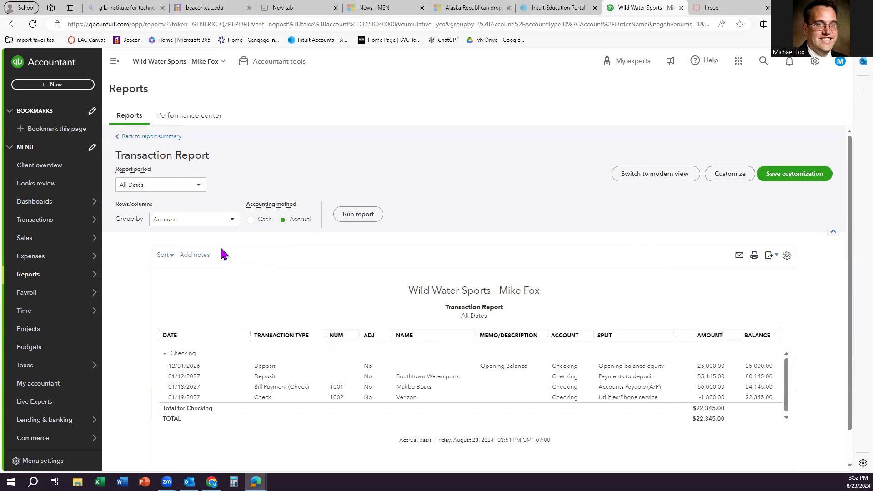
click(149, 137)
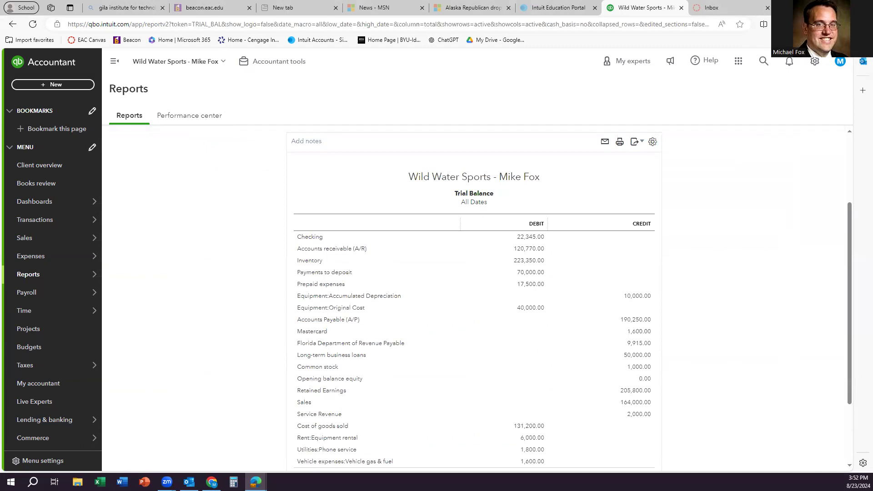
click(525, 263)
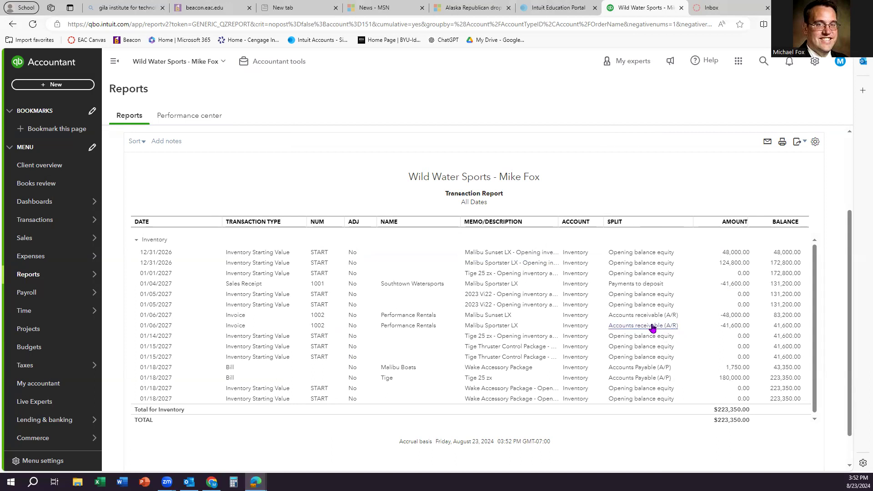
scroll(654, 332, up, 2)
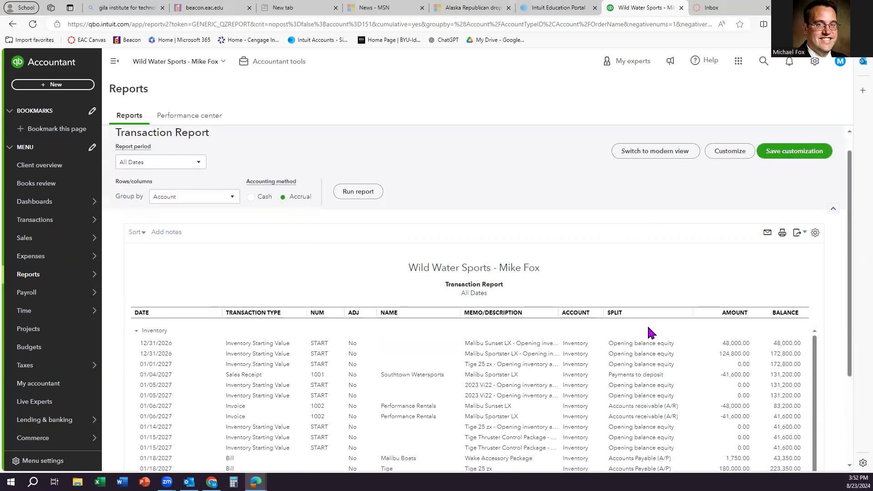
click(665, 155)
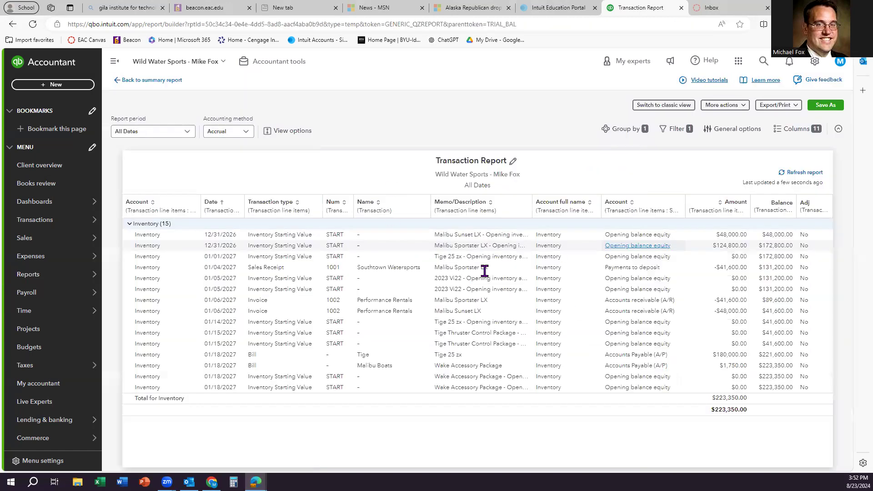
click(657, 106)
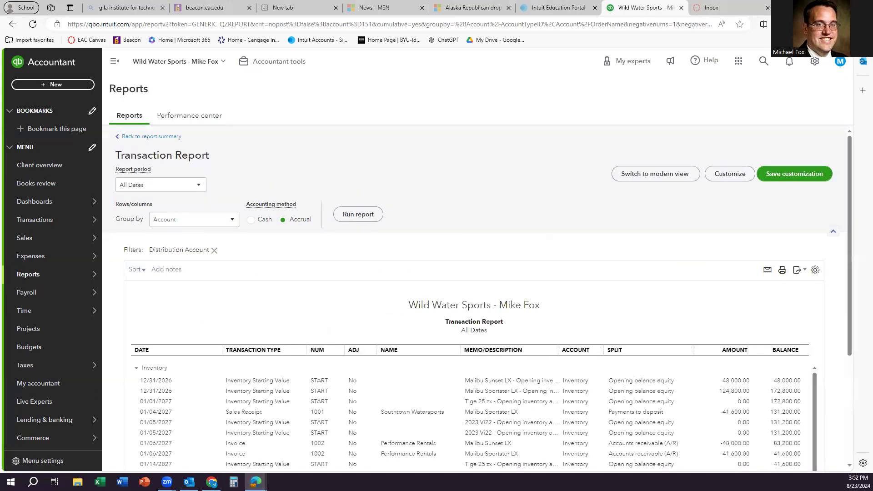
click(147, 137)
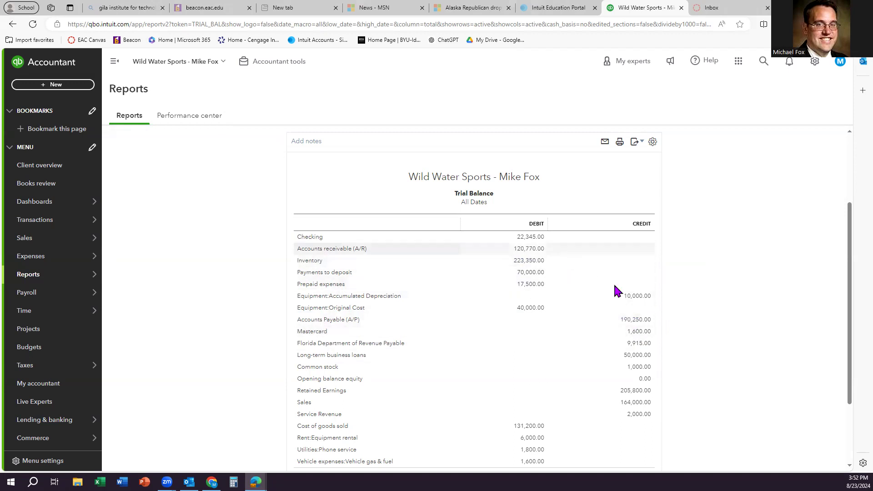
scroll(542, 313, down, 2)
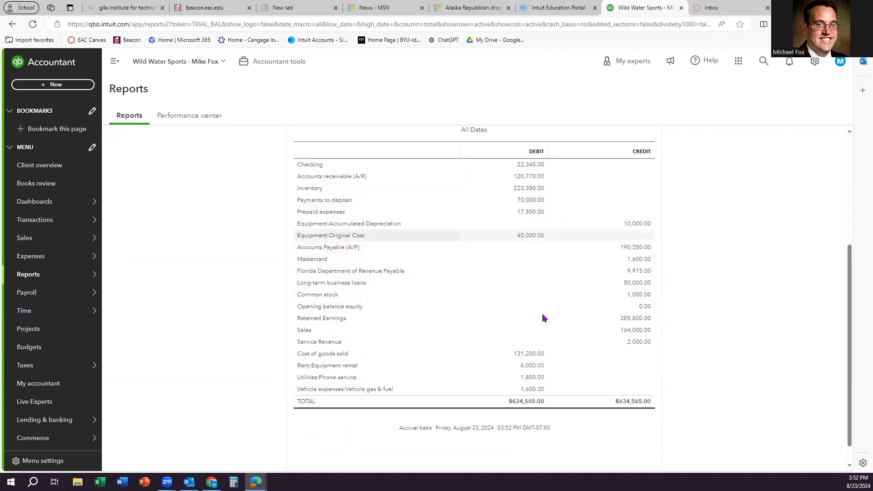